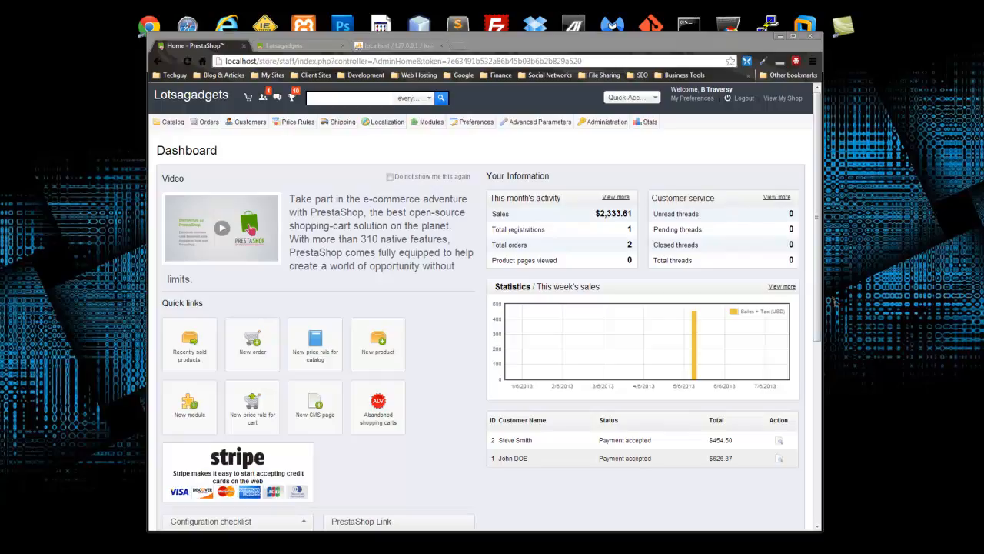
# - Open FileZilla and position its window beside the PrestaShop dashboard
pyautogui.click(503, 23)
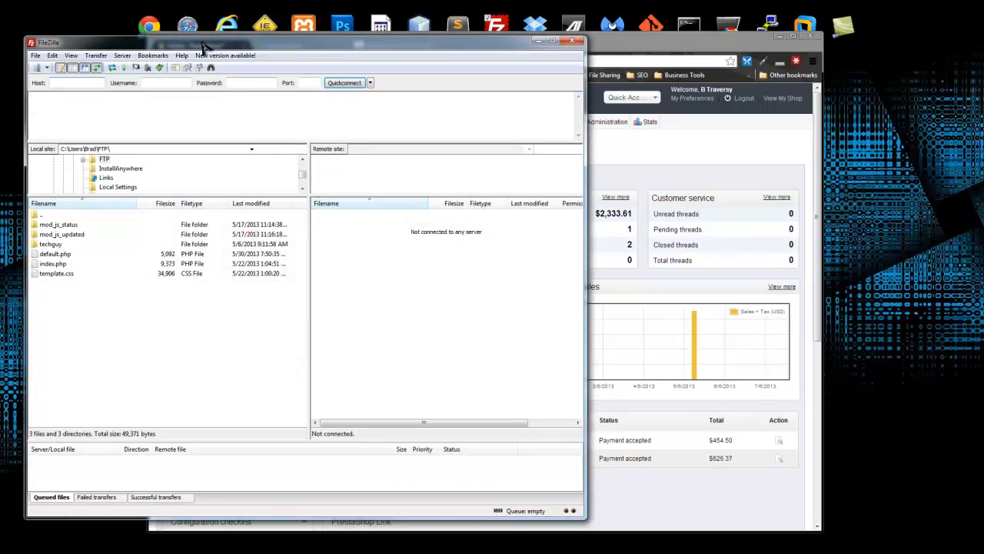
pyautogui.moveTo(204, 47); pyautogui.dragTo(522, 76)
# - Connect FileZilla via Quickconnect to techguystaging.com with the FTP username and account password
pyautogui.click(425, 109)
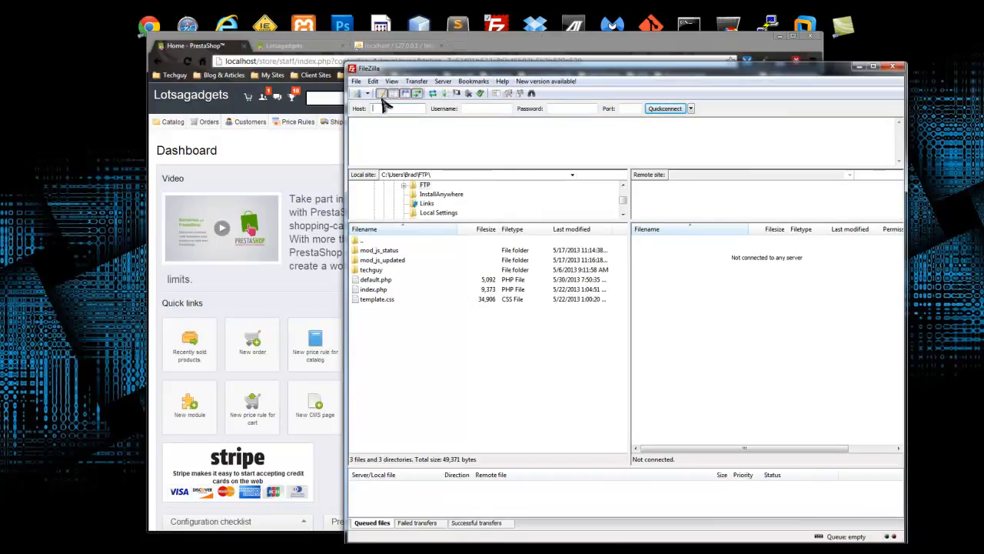
pyautogui.write('techguystaging')
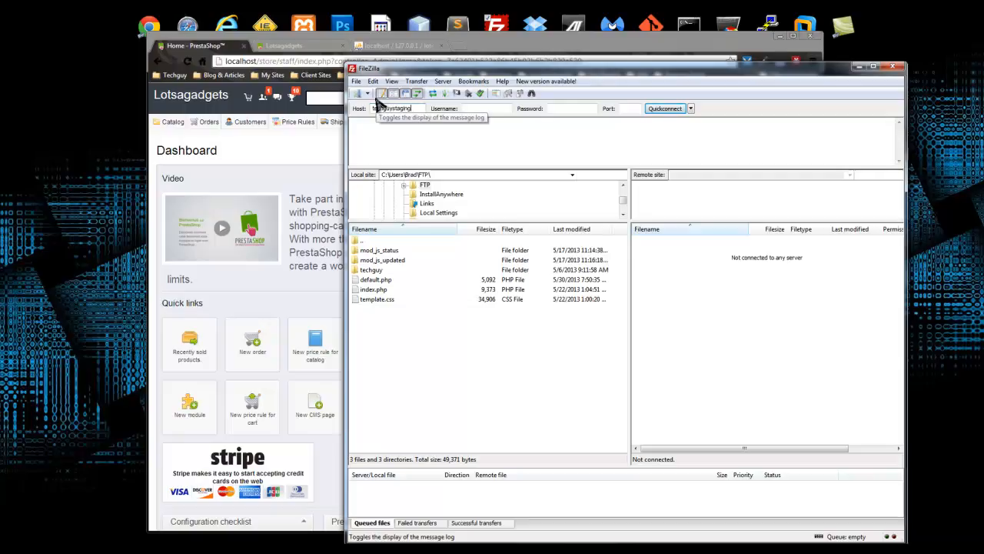
pyautogui.write('.com')
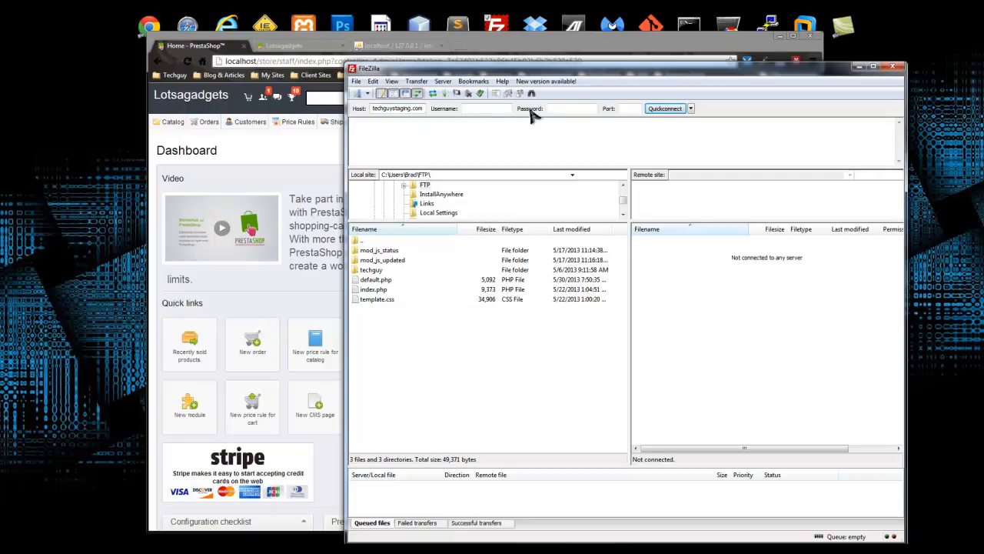
pyautogui.click(488, 108)
pyautogui.write('techguy4')
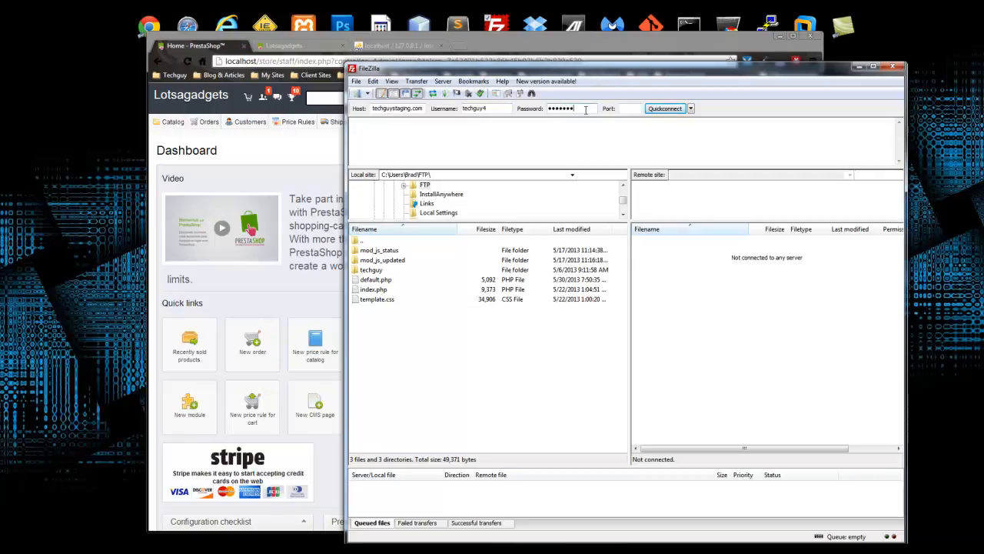
pyautogui.press('Return')
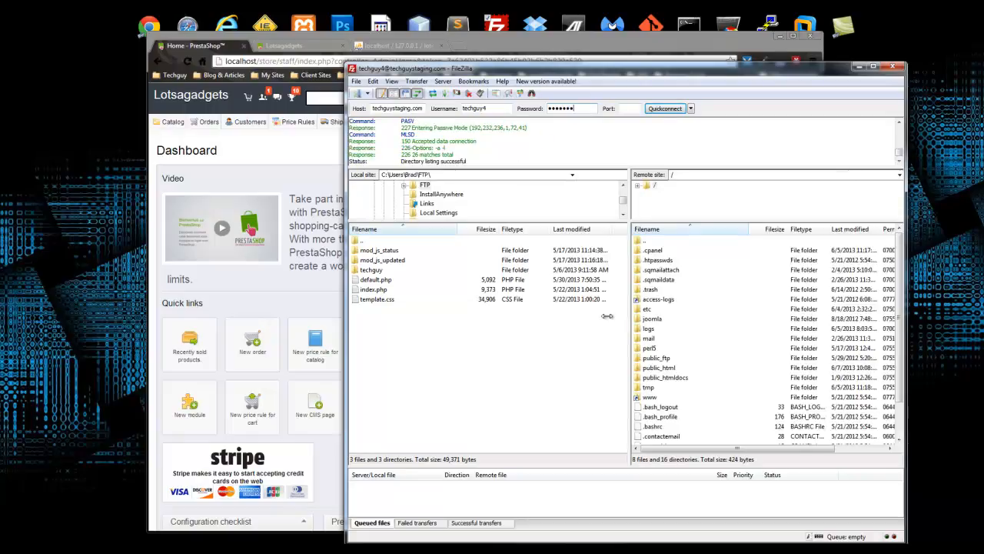
# - Create a new 'store' folder inside public_html on the server and open it
pyautogui.click(691, 318)
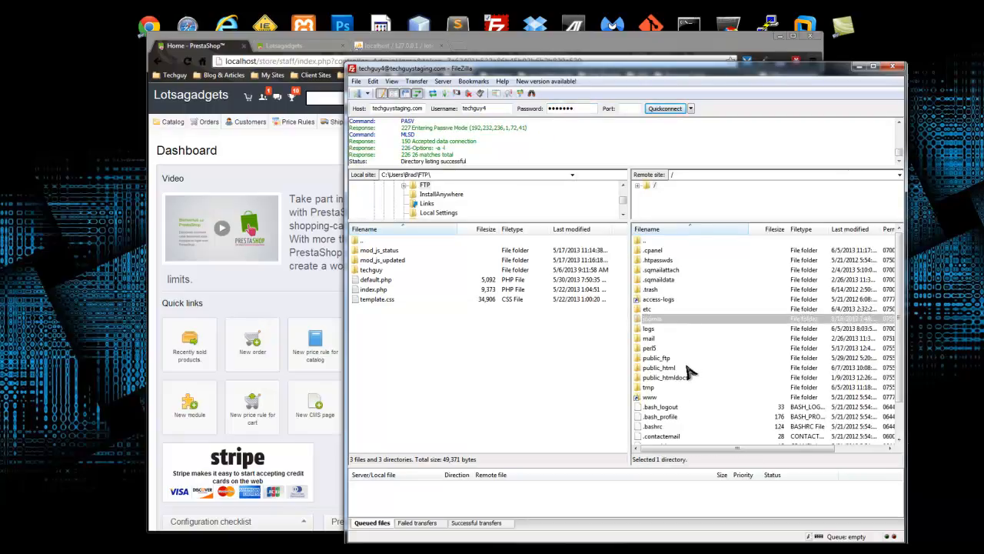
pyautogui.doubleClick(689, 369)
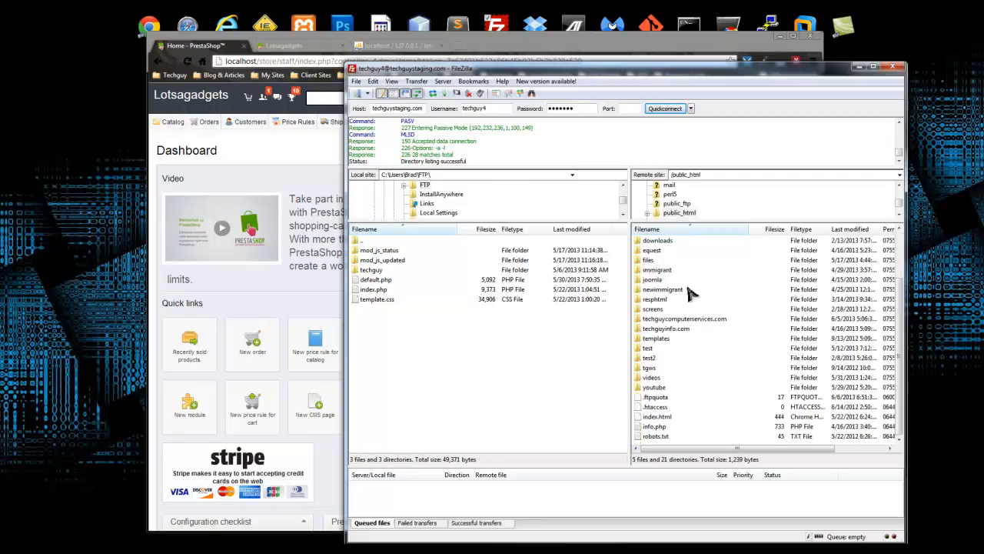
pyautogui.rightClick(698, 407)
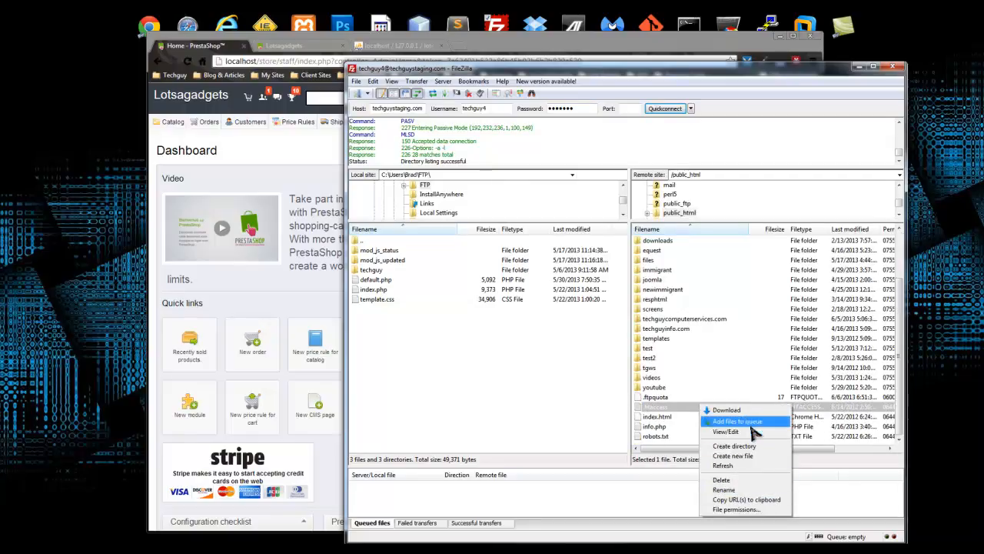
pyautogui.click(734, 446)
pyautogui.write('store')
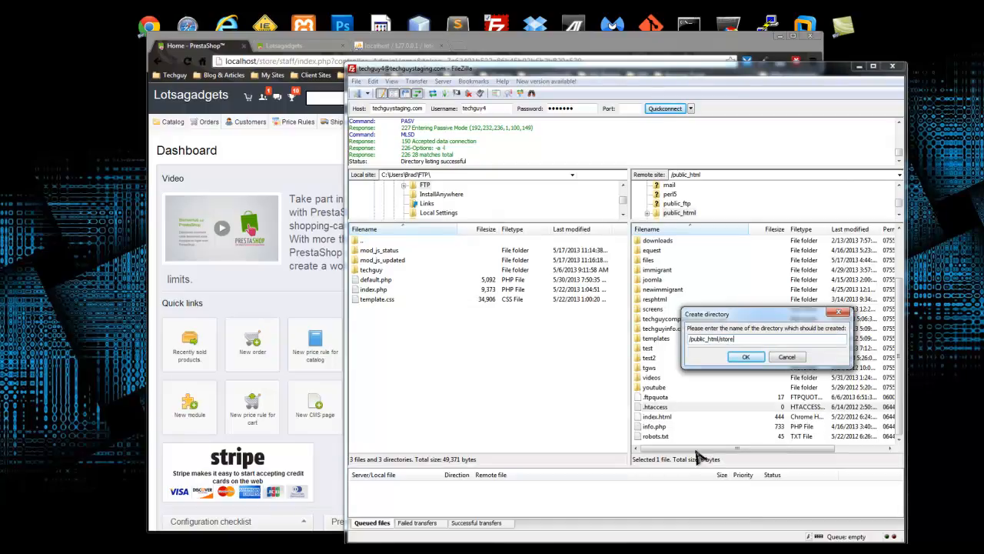
pyautogui.press('Return')
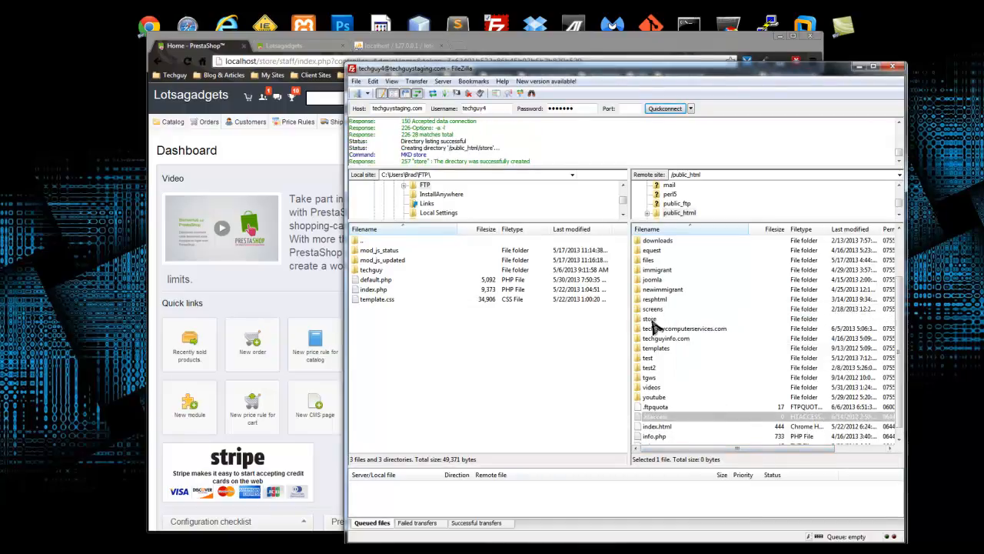
pyautogui.doubleClick(655, 321)
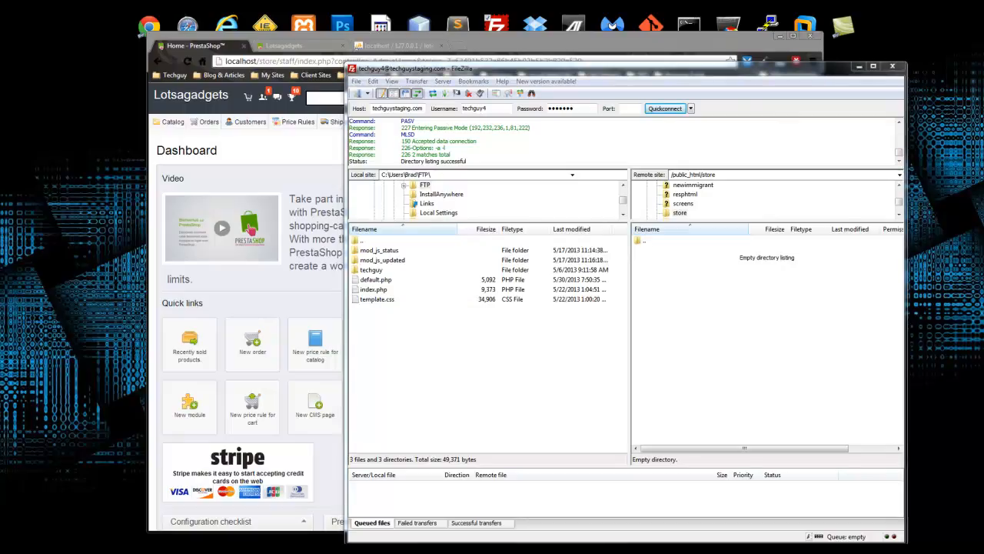
pyautogui.hotkey('alt', 'Tab')
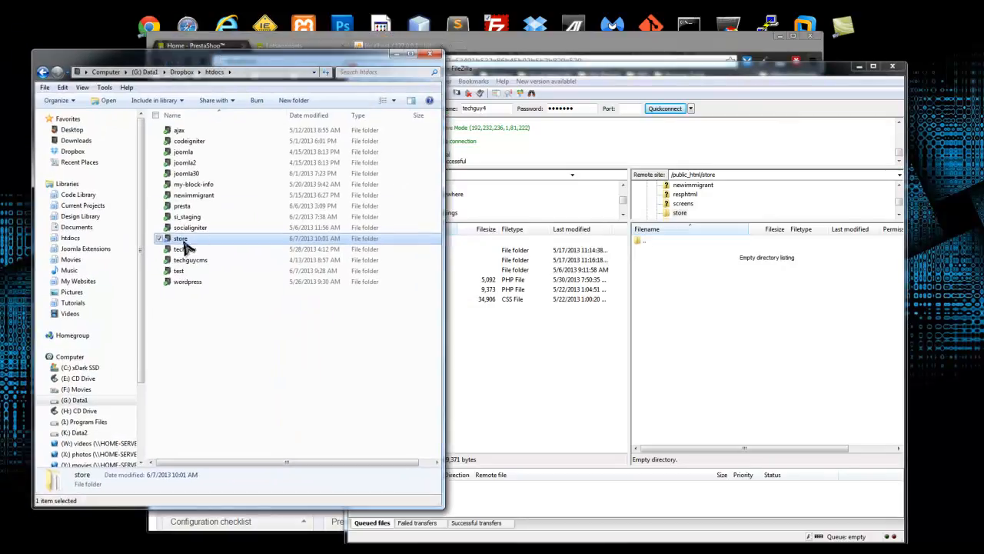
# - Upload every item from the local store folder into the server's public_html/store folder
pyautogui.doubleClick(184, 239)
pyautogui.click(196, 131)
pyautogui.scroll(-15, 242, 285)
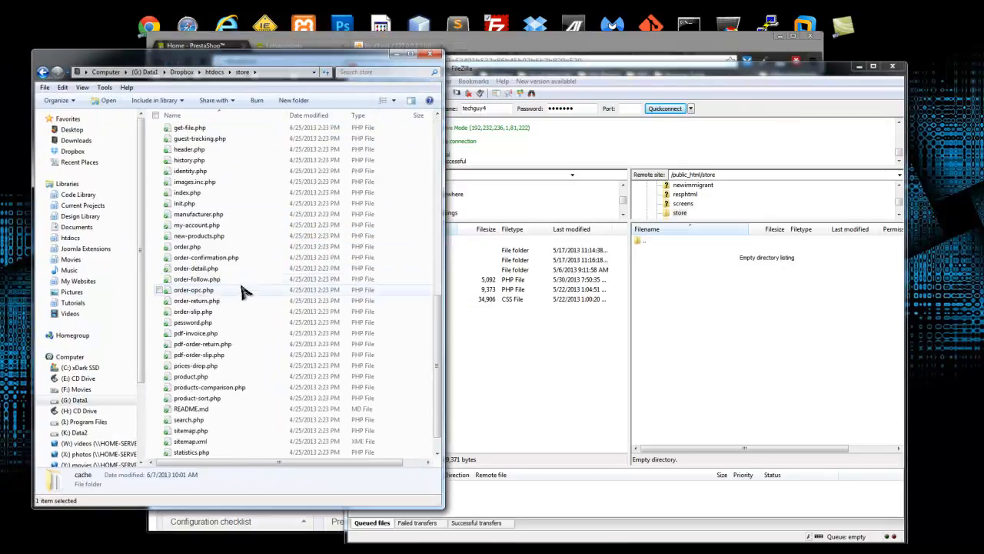
pyautogui.hotkey('ctrl', 'a')
pyautogui.moveTo(179, 427); pyautogui.dragTo(765, 351)
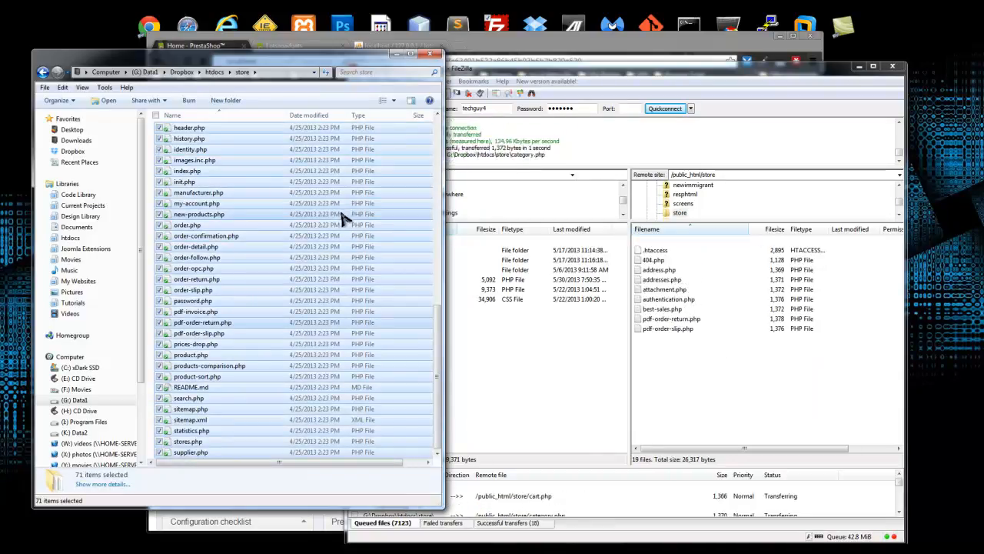
pyautogui.click(395, 53)
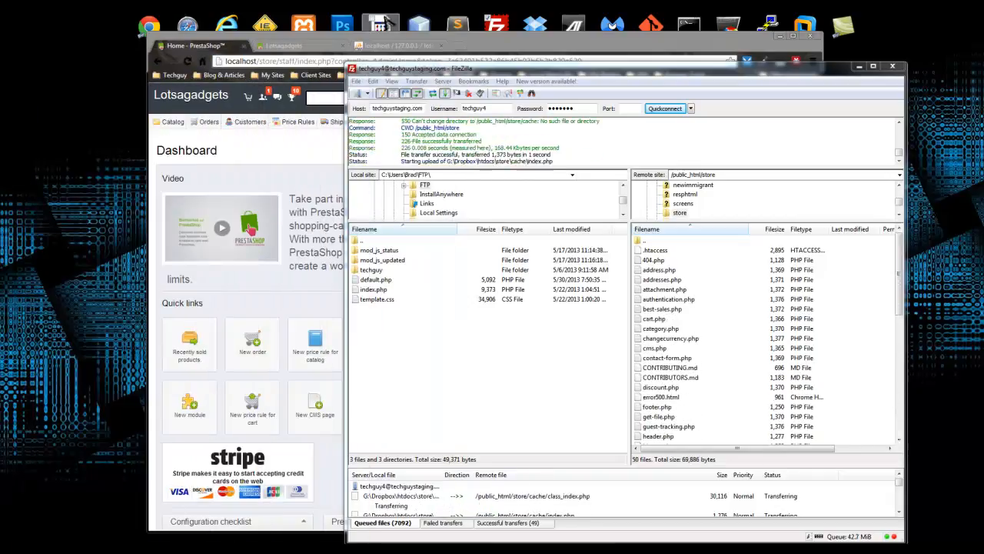
pyautogui.click(465, 58)
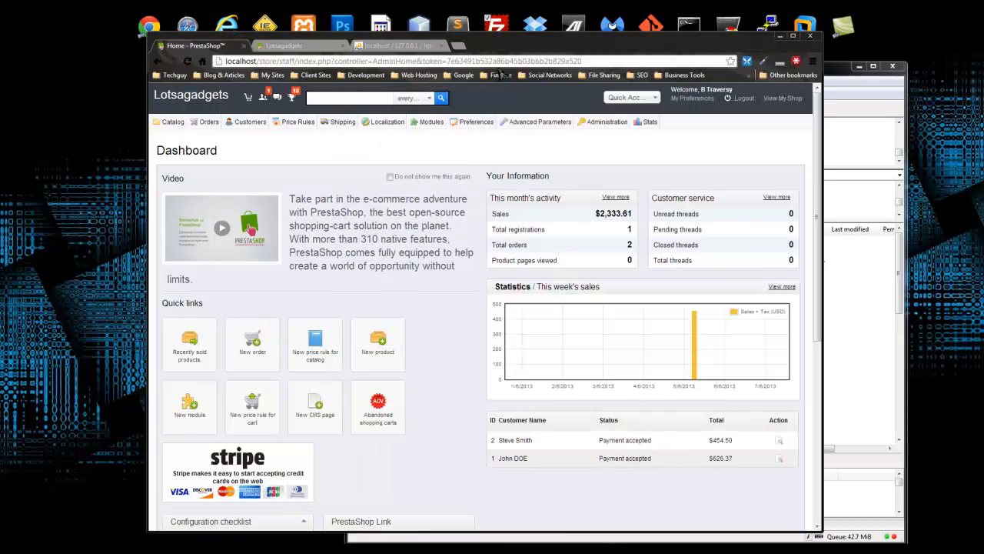
# - In a new Chrome tab, load techguystaging.com/cpanel, bypassing the certificate warning
pyautogui.click(458, 46)
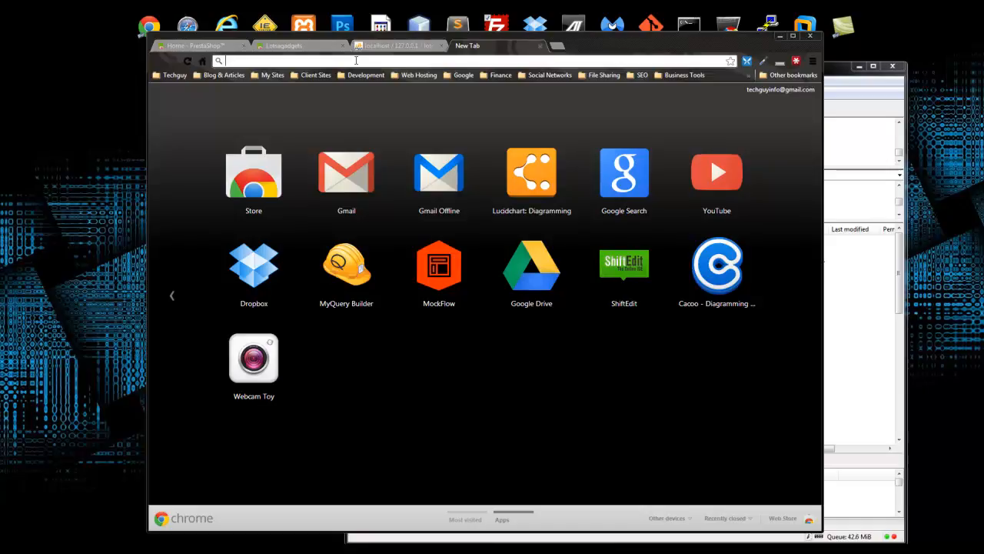
pyautogui.click(356, 60)
pyautogui.write('tech')
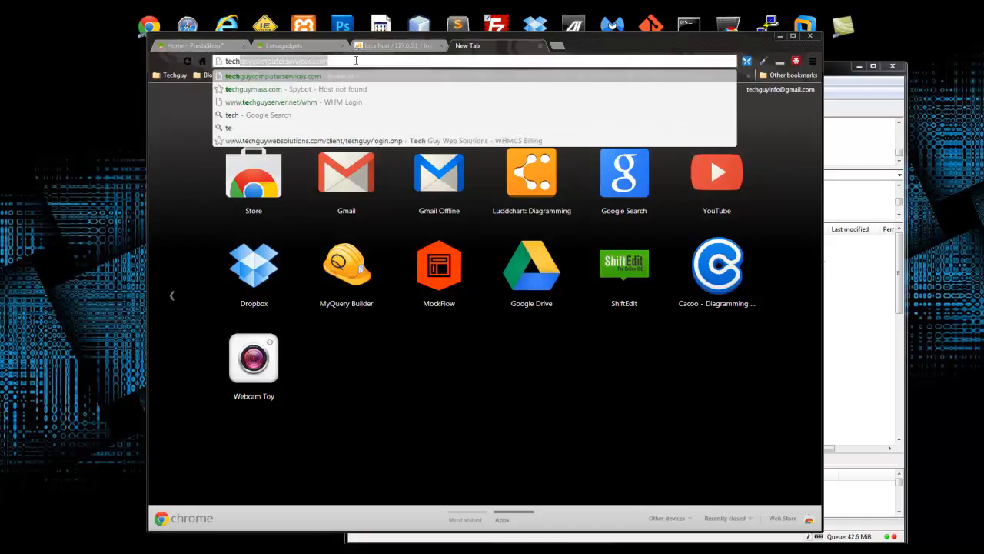
pyautogui.write('guystagi')
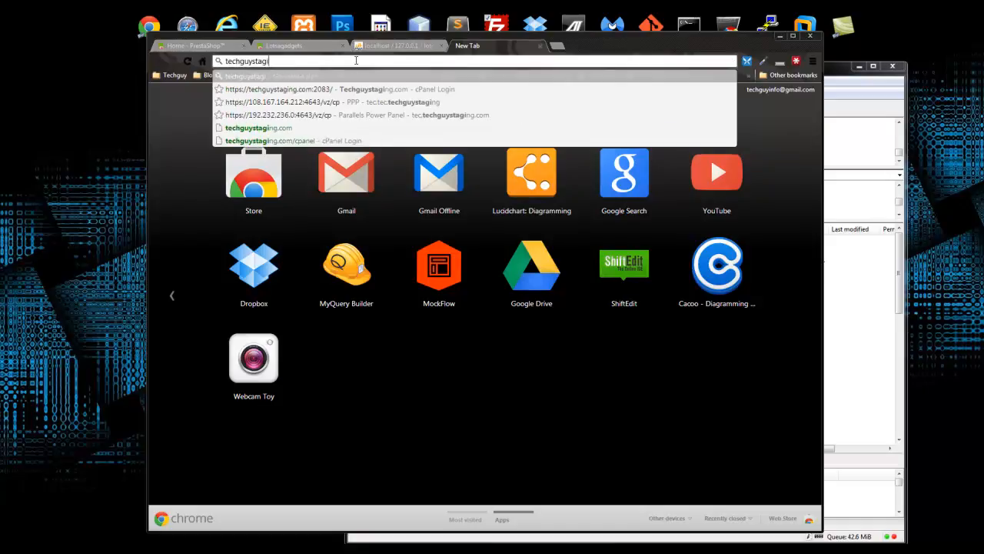
pyautogui.write('ng.com/cpanel')
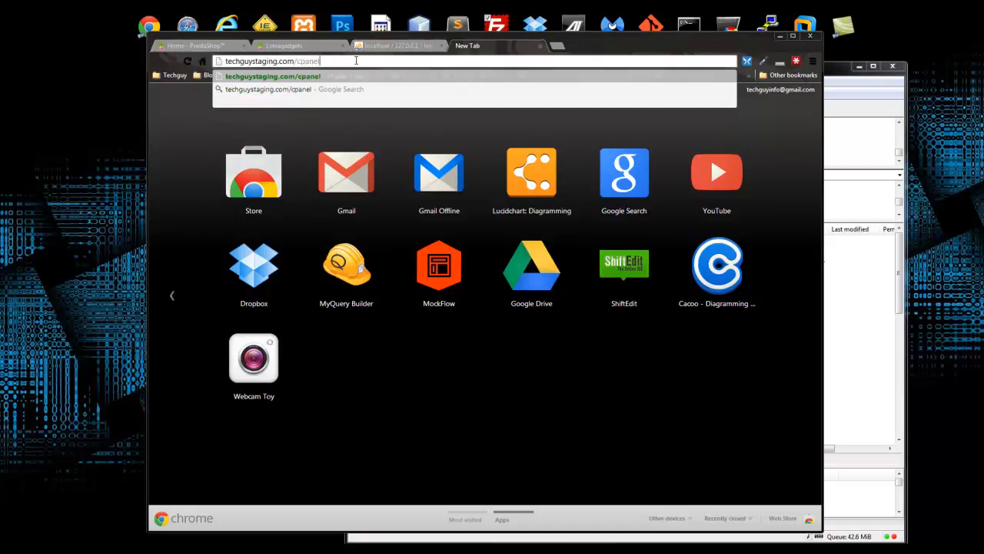
pyautogui.press('Return')
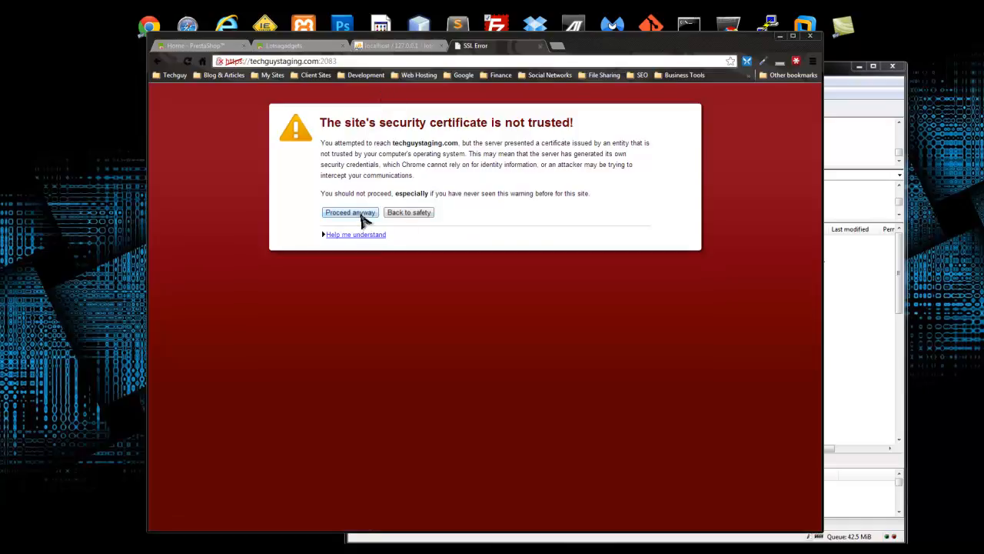
pyautogui.click(359, 214)
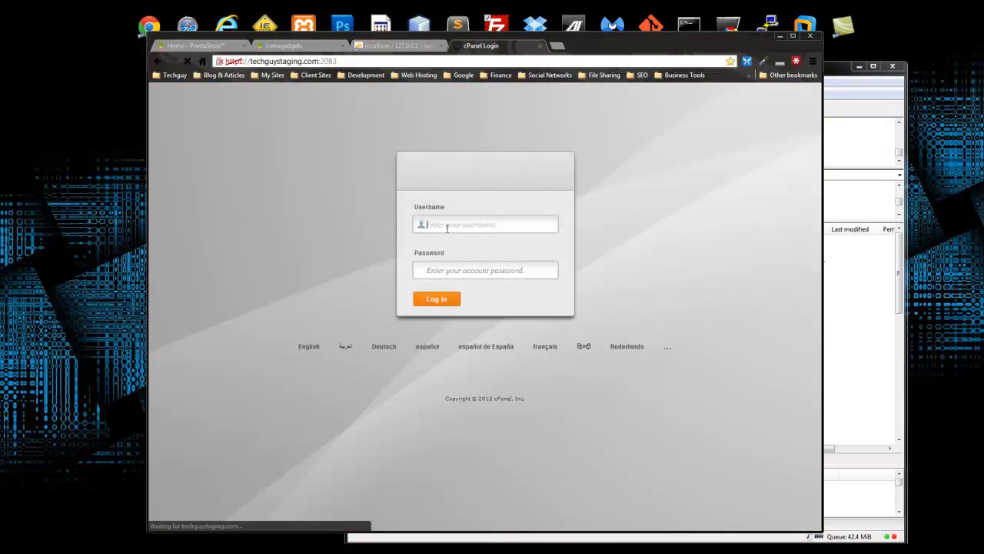
# - Log in to cPanel with the corrected username and the account password
pyautogui.click(448, 224)
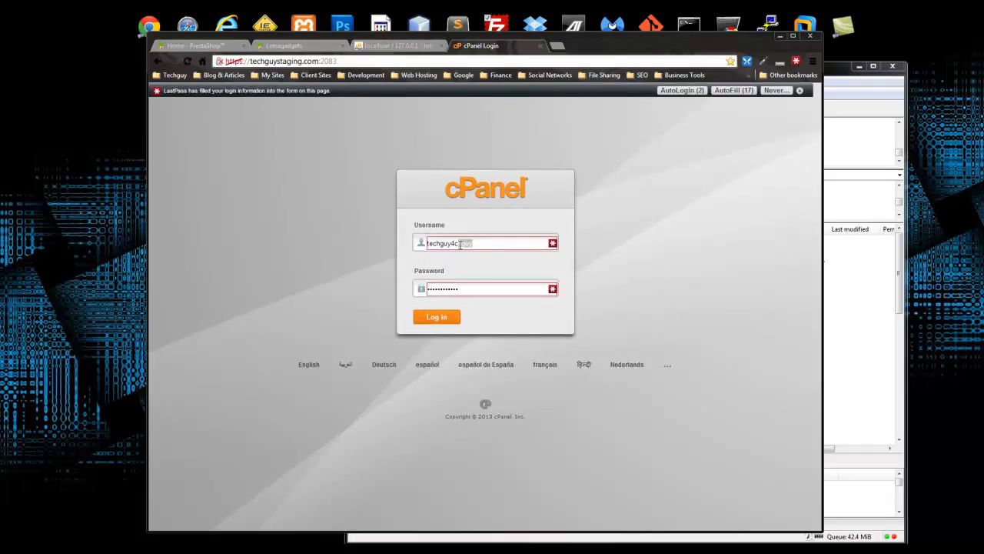
pyautogui.press('BackSpace')
pyautogui.press('Tab')
pyautogui.write('•')
pyautogui.press('Return')
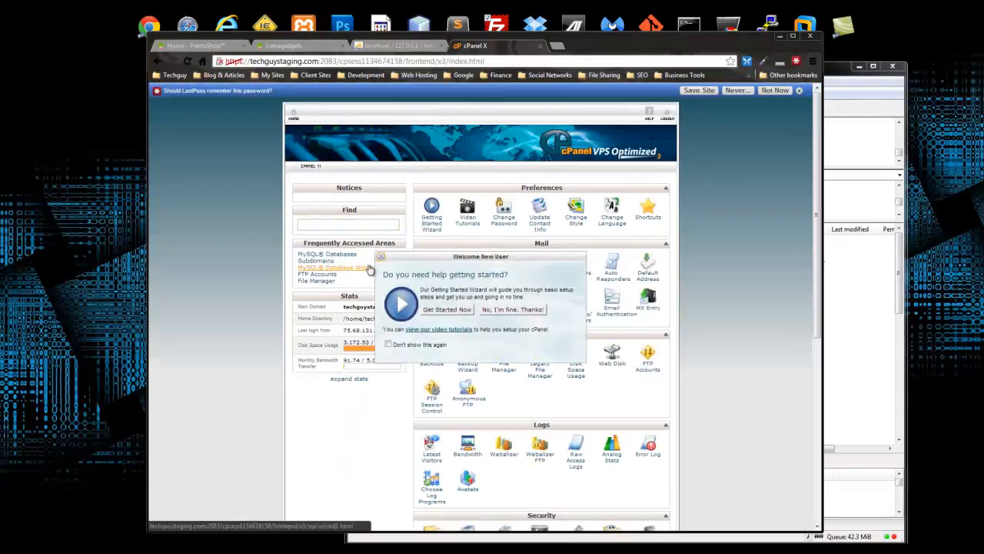
# - Dismiss the getting-started welcome prompt and scroll down to the Databases tools
pyautogui.click(509, 309)
pyautogui.scroll(-5, 346, 294)
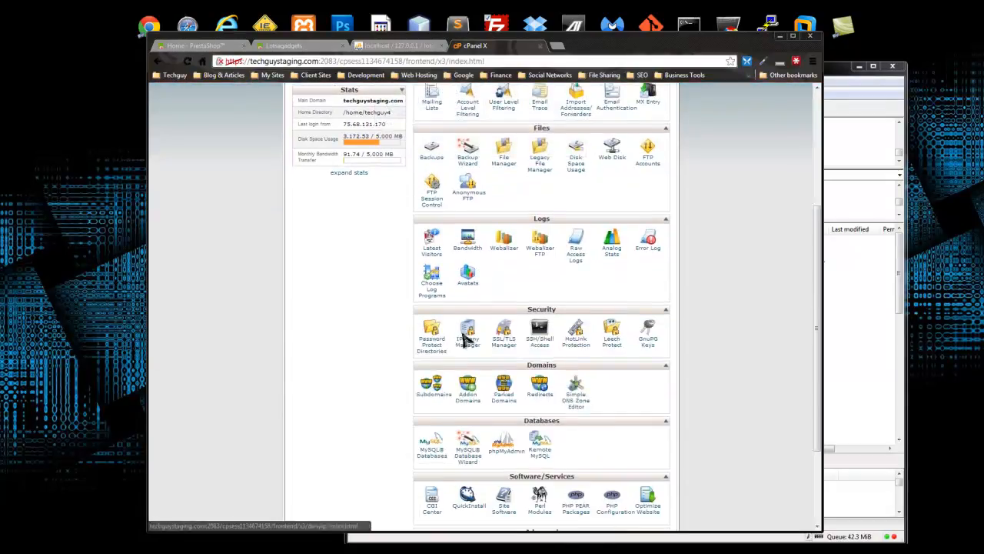
pyautogui.scroll(-3, 345, 295)
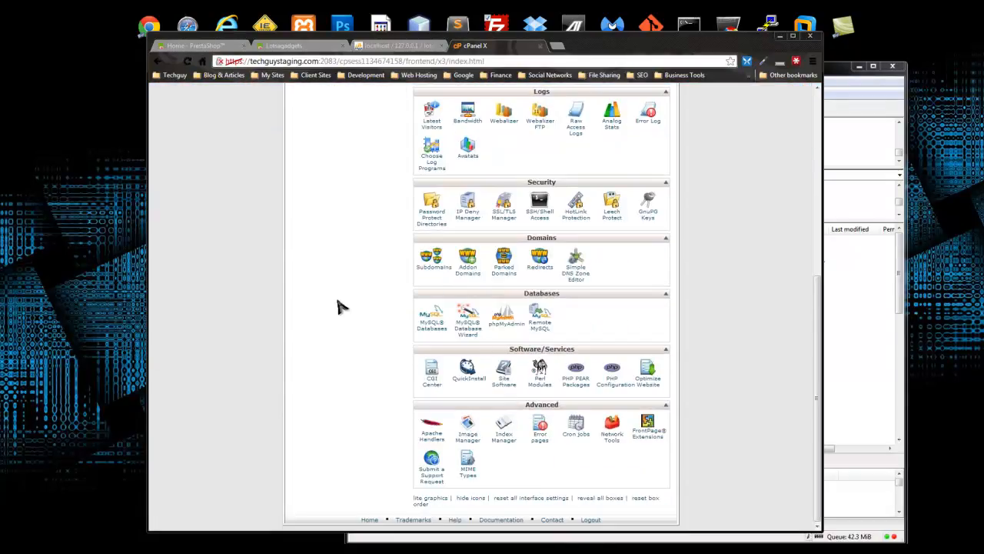
# - Open the MySQL Databases page and review the existing database users
pyautogui.click(431, 328)
pyautogui.scroll(-5, 412, 368)
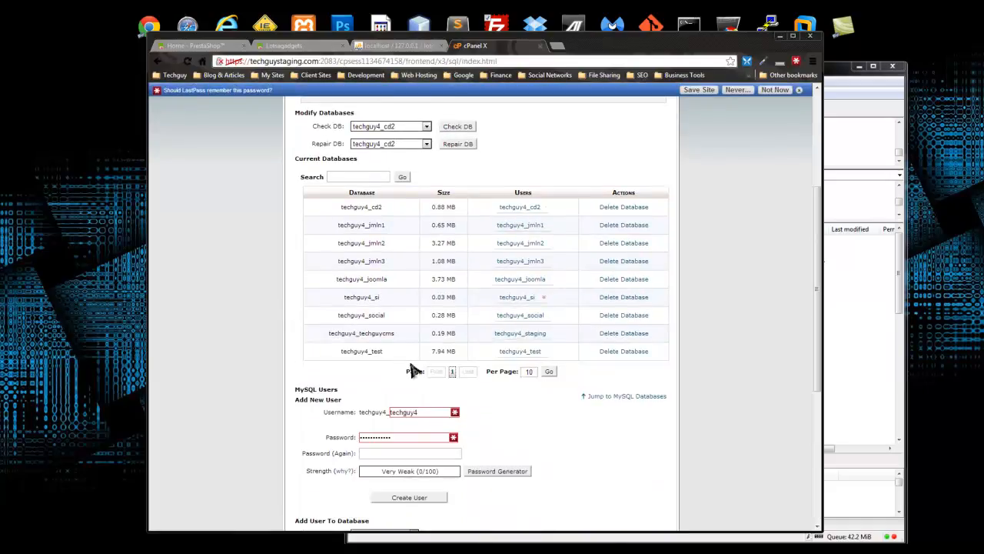
pyautogui.scroll(-3, 386, 363)
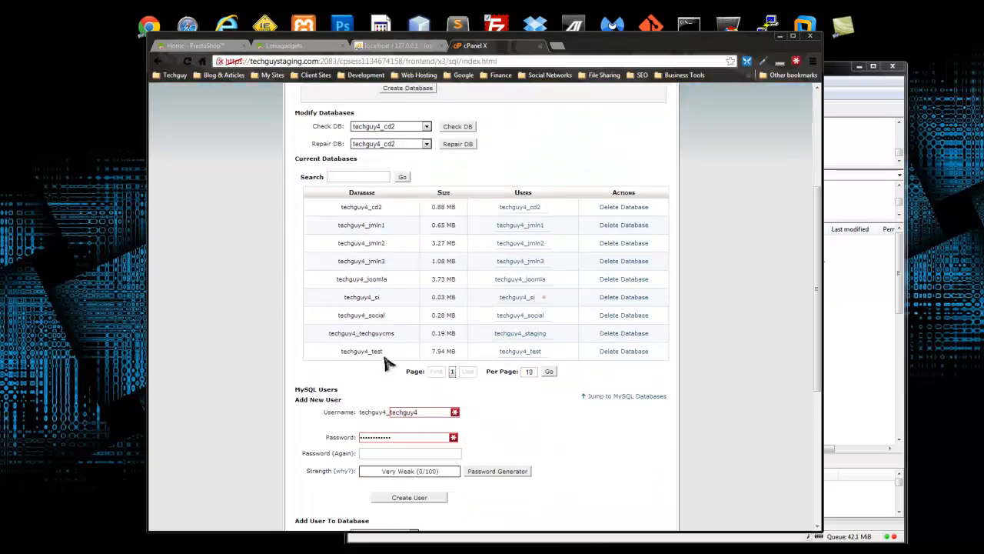
pyautogui.click(415, 432)
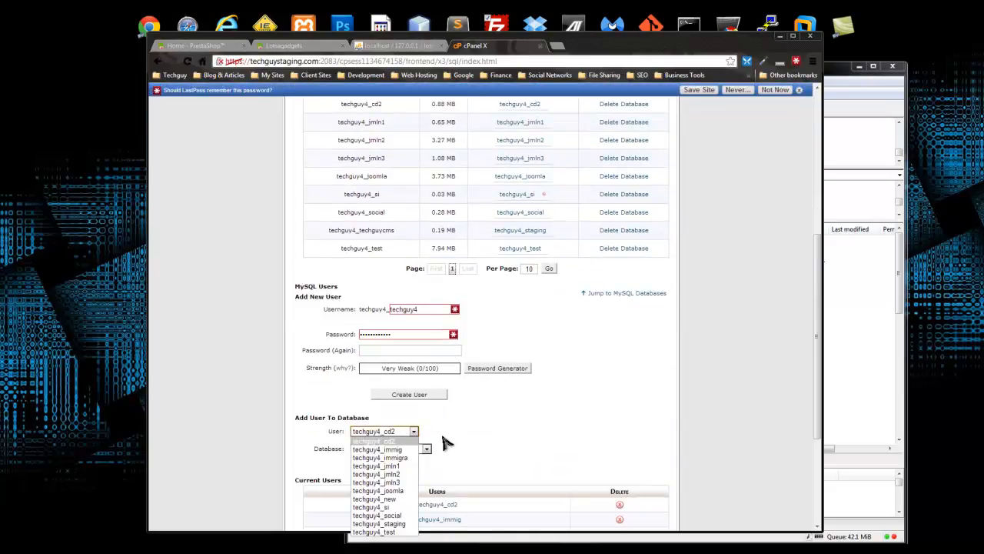
pyautogui.click(410, 444)
pyautogui.scroll(3, 430, 276)
pyautogui.scroll(2, 431, 275)
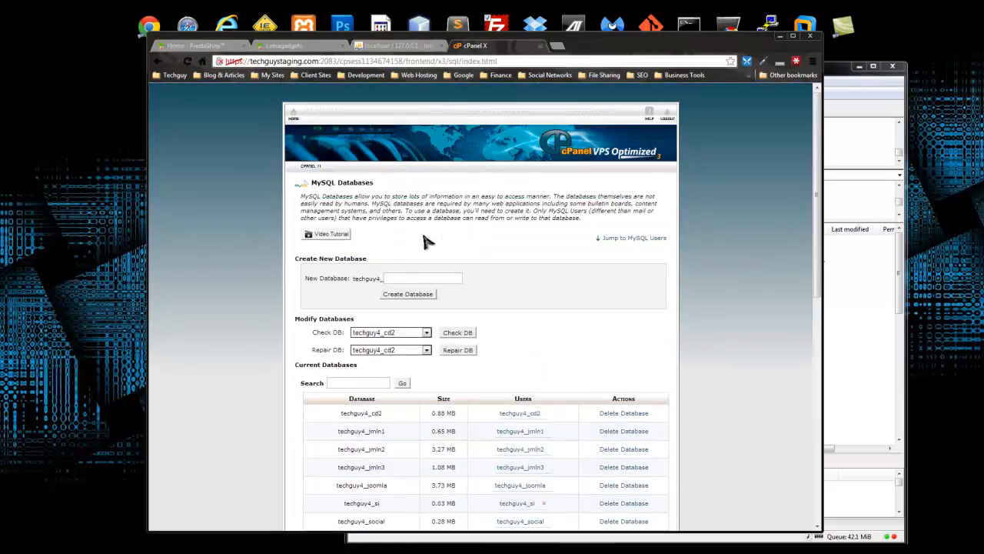
# - Create a new database named 'store', producing techguy4_store
pyautogui.click(410, 277)
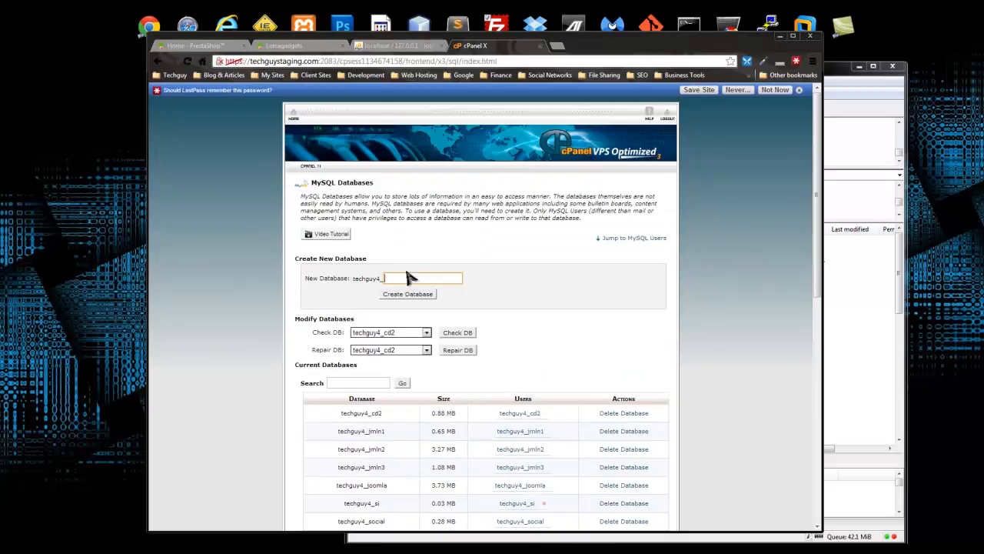
pyautogui.write('store')
pyautogui.click(390, 294)
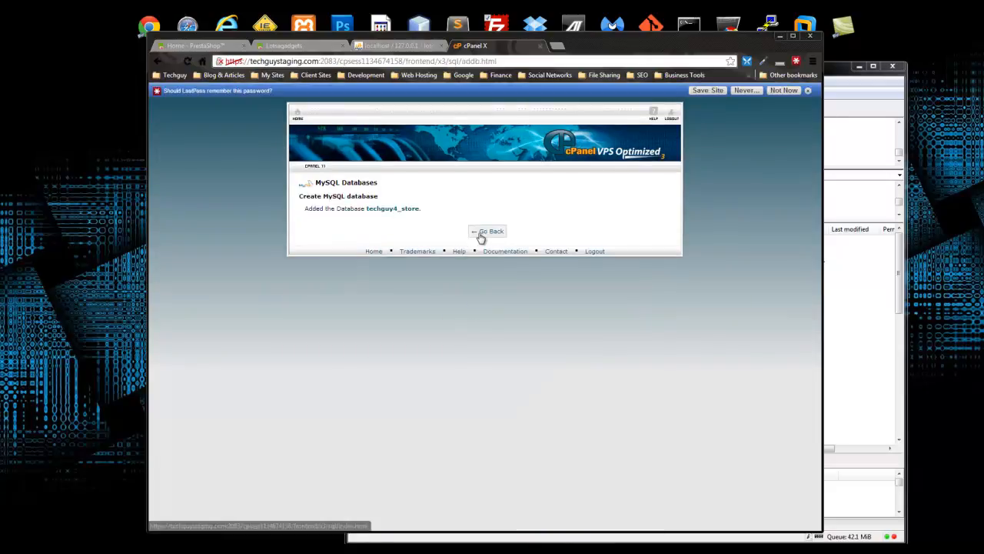
pyautogui.click(482, 236)
pyautogui.scroll(-5, 474, 369)
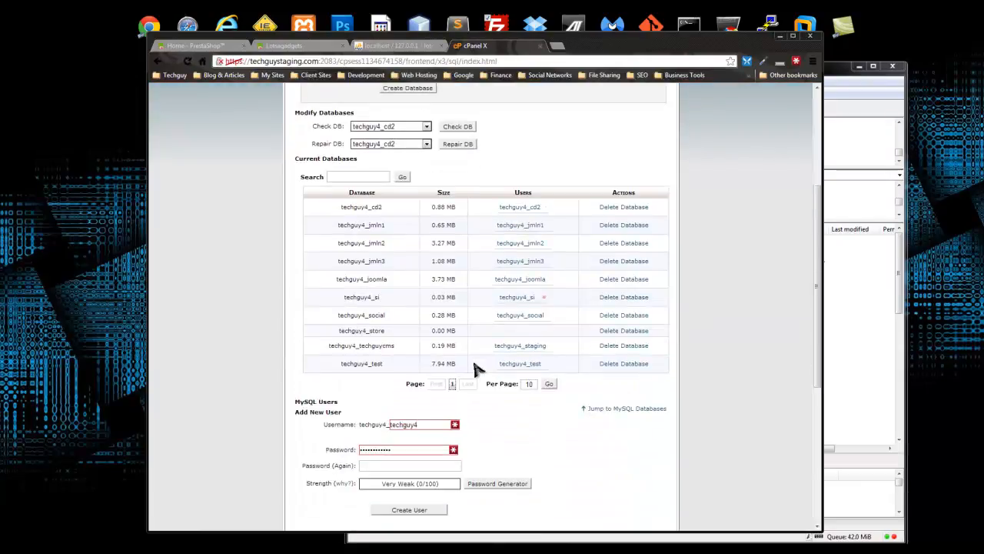
# - Create a new MySQL database user with its password entered and confirmed
pyautogui.scroll(-3, 474, 369)
pyautogui.scroll(2, 471, 361)
pyautogui.moveTo(430, 270); pyautogui.dragTo(379, 269)
pyautogui.write('store')
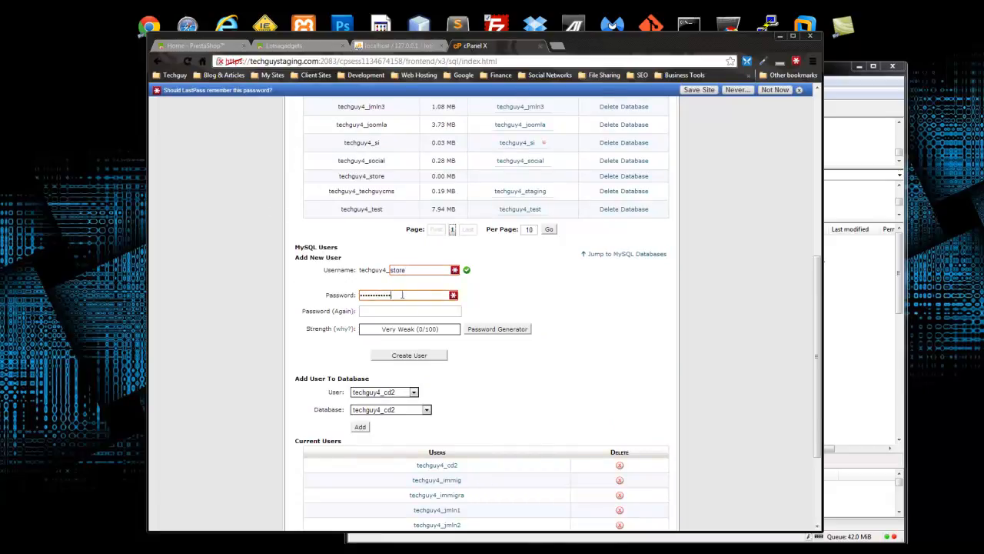
pyautogui.write('passwo')
pyautogui.click(383, 315)
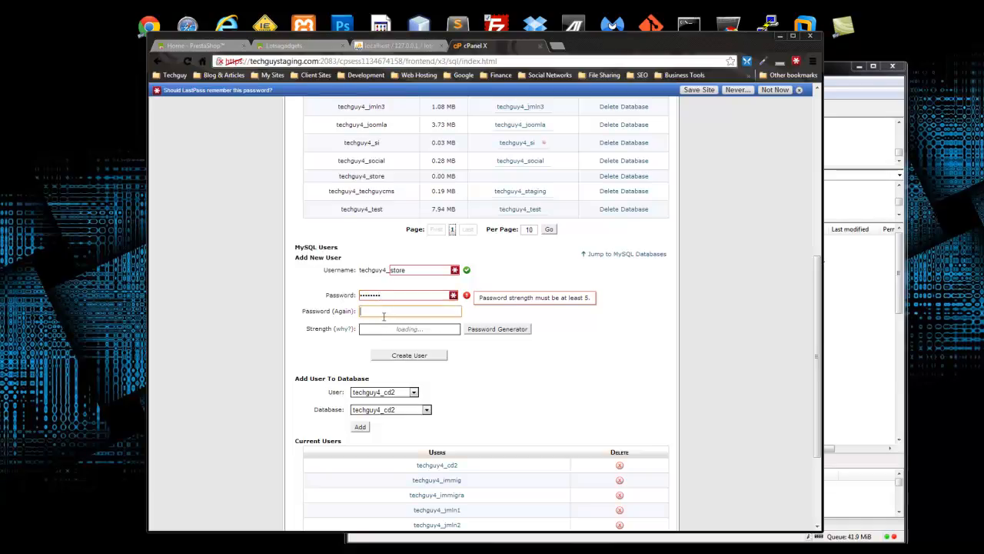
pyautogui.write('password')
pyautogui.click(430, 355)
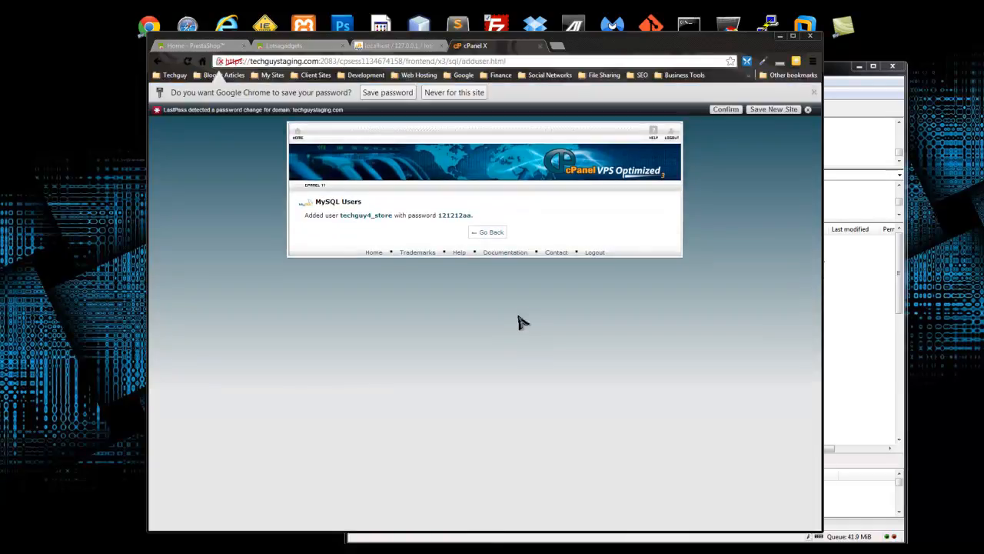
pyautogui.click(489, 234)
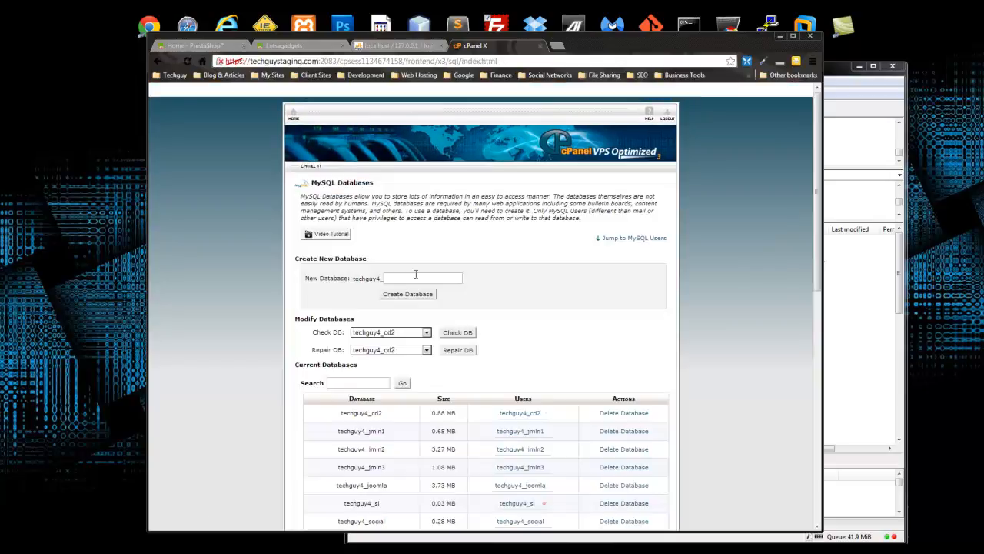
# - Add the new store user to the techguy4_store database
pyautogui.scroll(-3, 265, 276)
pyautogui.scroll(-2, 266, 285)
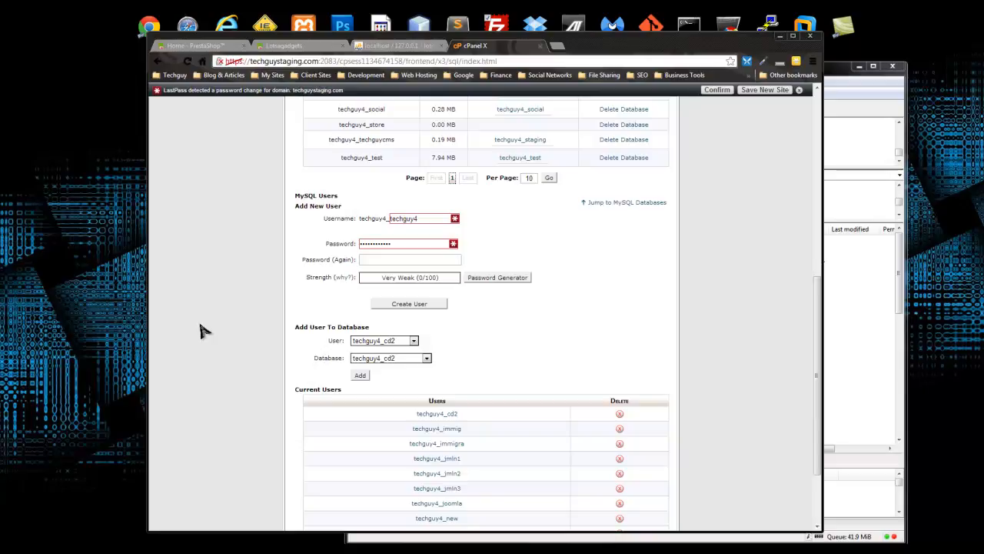
pyautogui.scroll(-2, 196, 271)
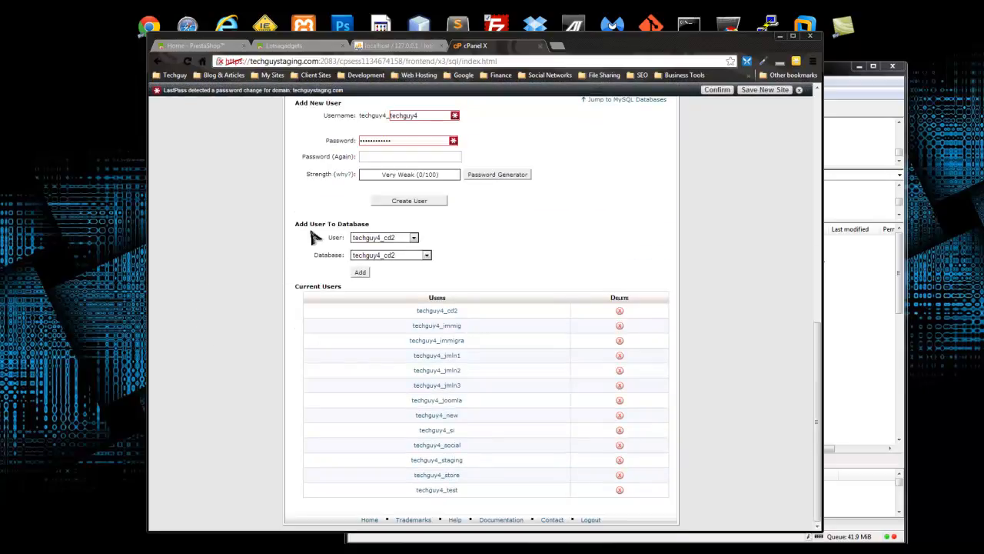
pyautogui.click(414, 238)
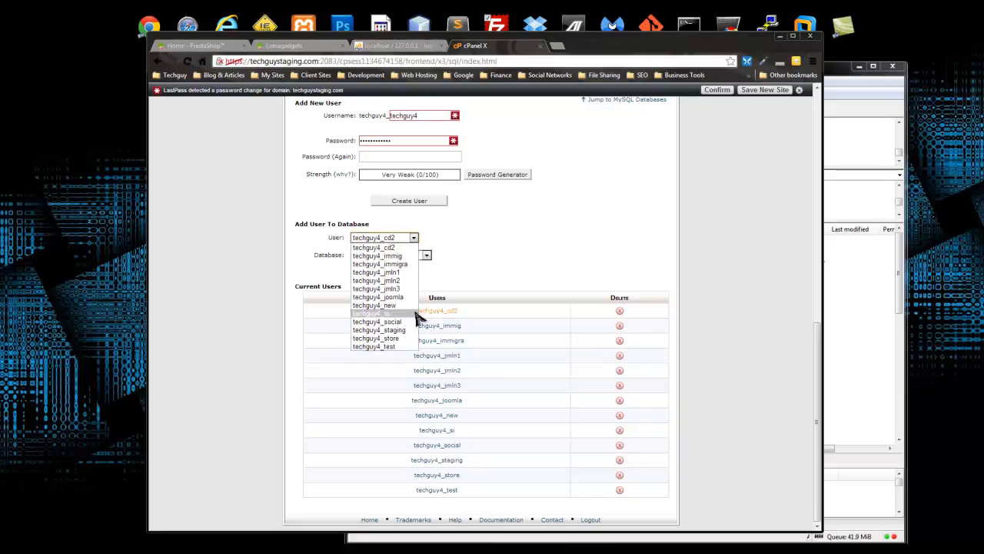
pyautogui.click(392, 338)
pyautogui.click(427, 256)
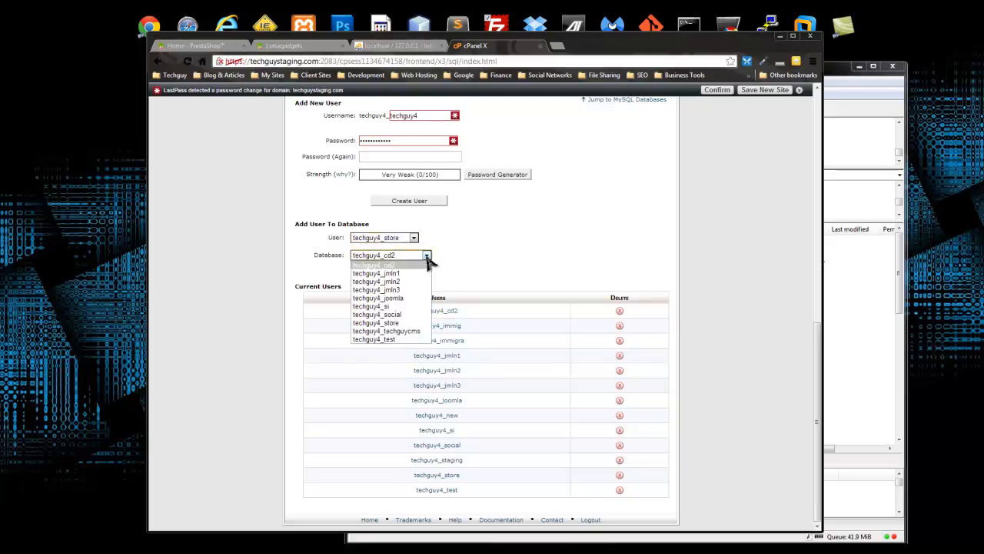
pyautogui.click(412, 323)
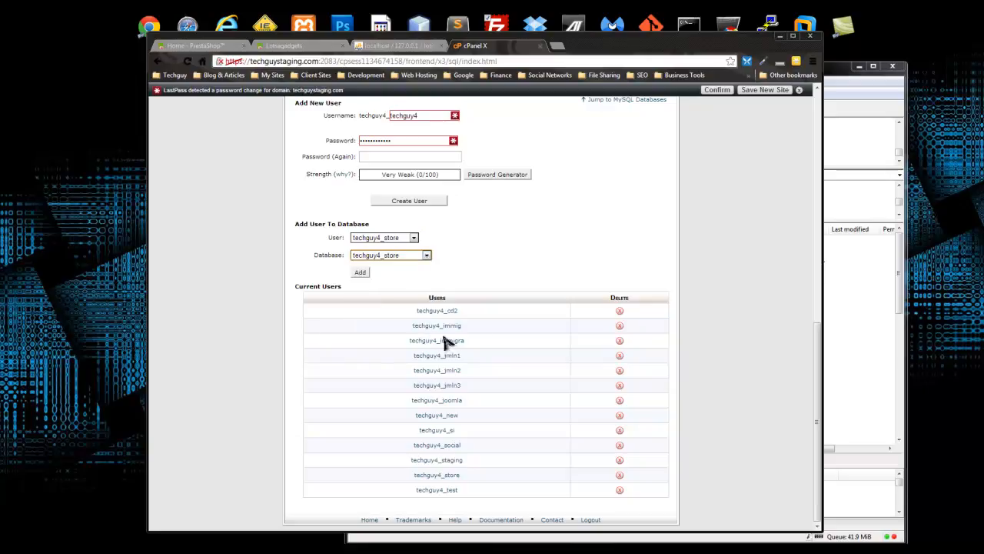
pyautogui.click(360, 274)
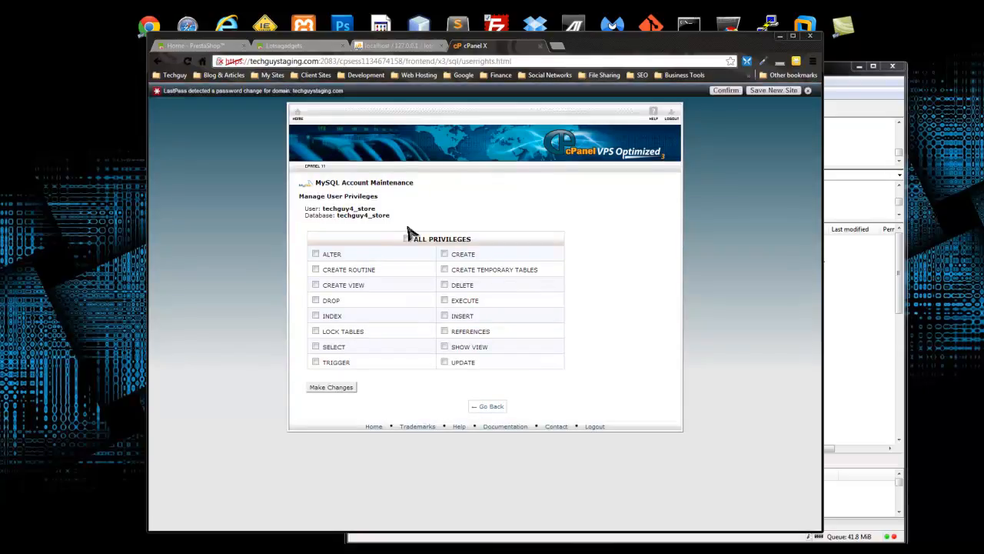
# - Grant the user ALL PRIVILEGES on techguy4_store and return to cPanel home
pyautogui.click(408, 239)
pyautogui.click(331, 386)
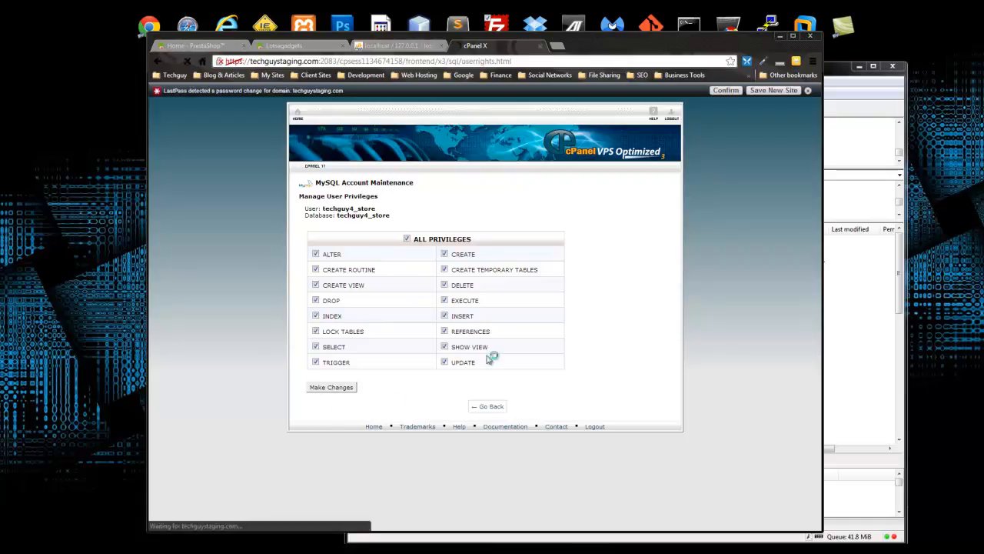
pyautogui.click(480, 222)
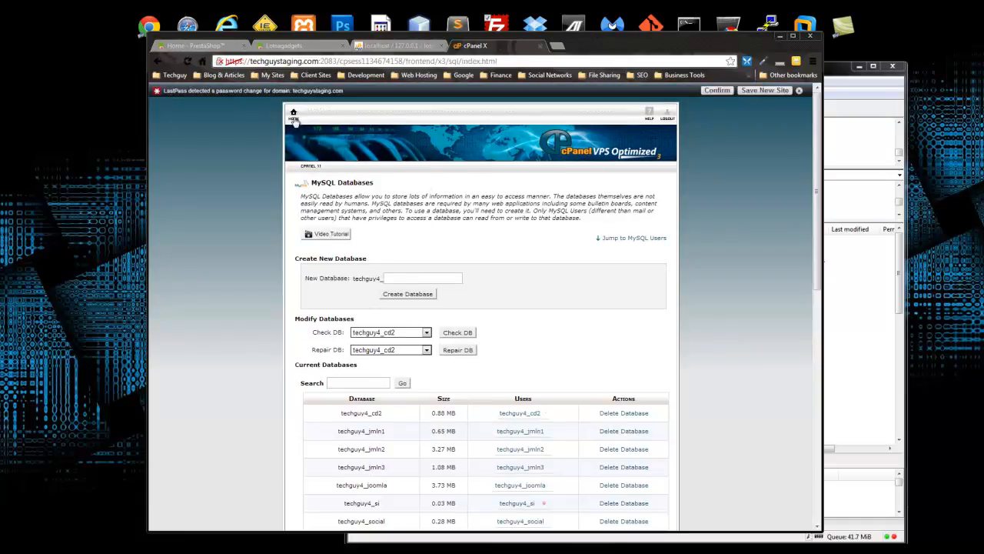
pyautogui.click(294, 115)
pyautogui.scroll(-5, 214, 229)
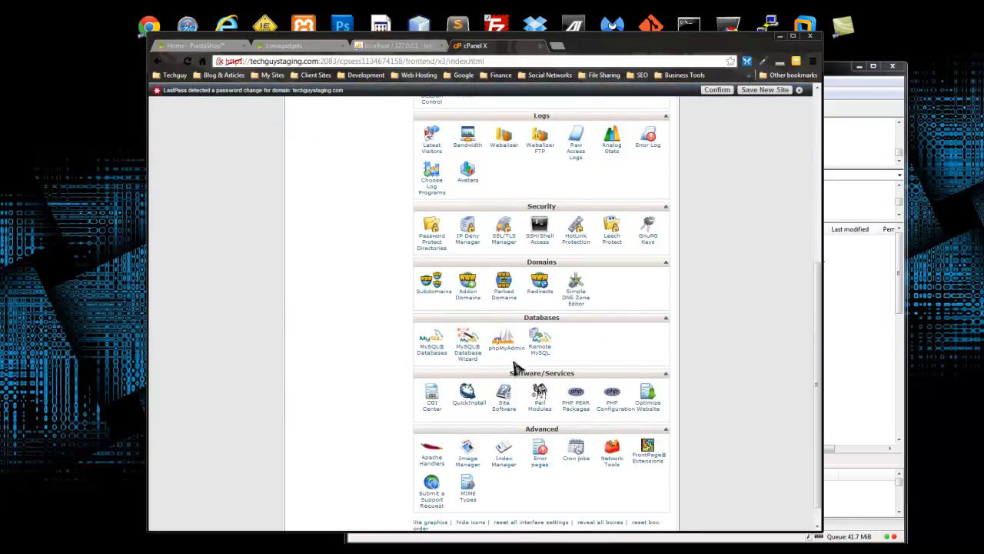
# - Log in to phpMyAdmin as the store database user and open techguy4_store
pyautogui.click(505, 346)
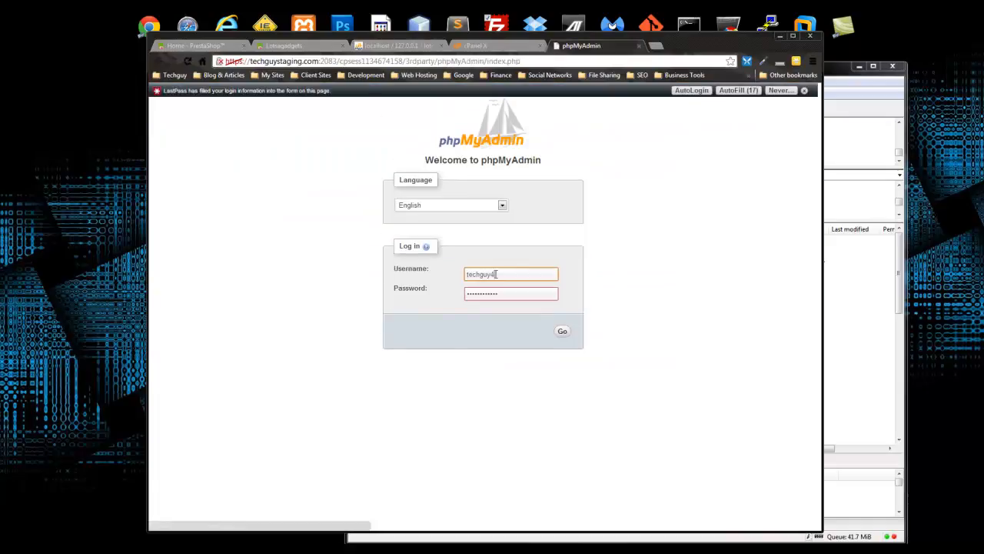
pyautogui.click(512, 278)
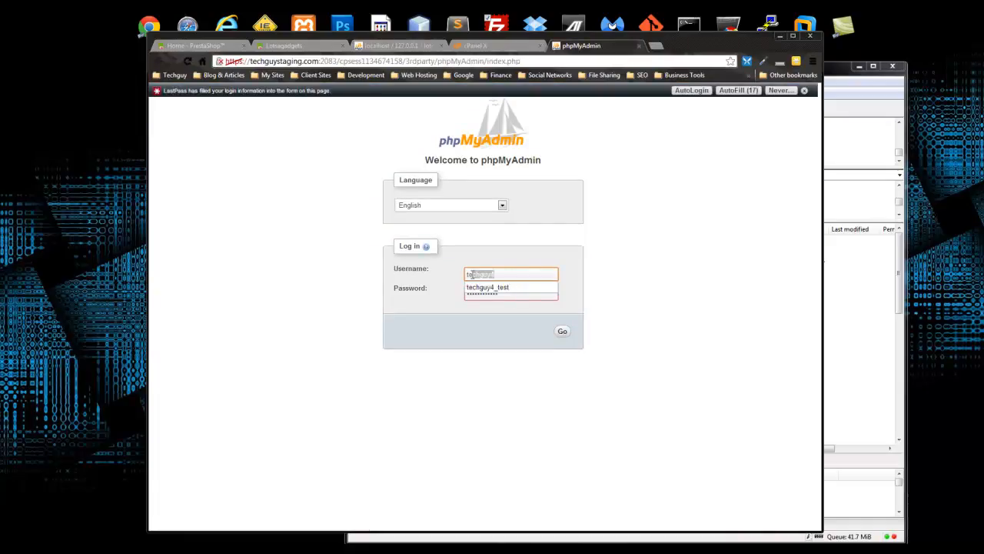
pyautogui.click(514, 275)
pyautogui.write('_store')
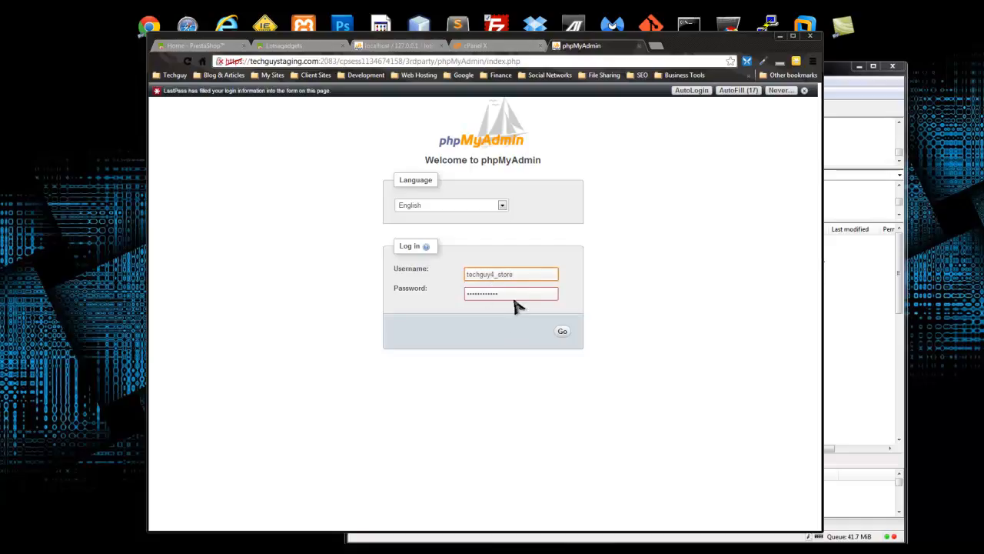
pyautogui.moveTo(511, 294); pyautogui.dragTo(436, 286)
pyautogui.write('••••••••')
pyautogui.click(563, 332)
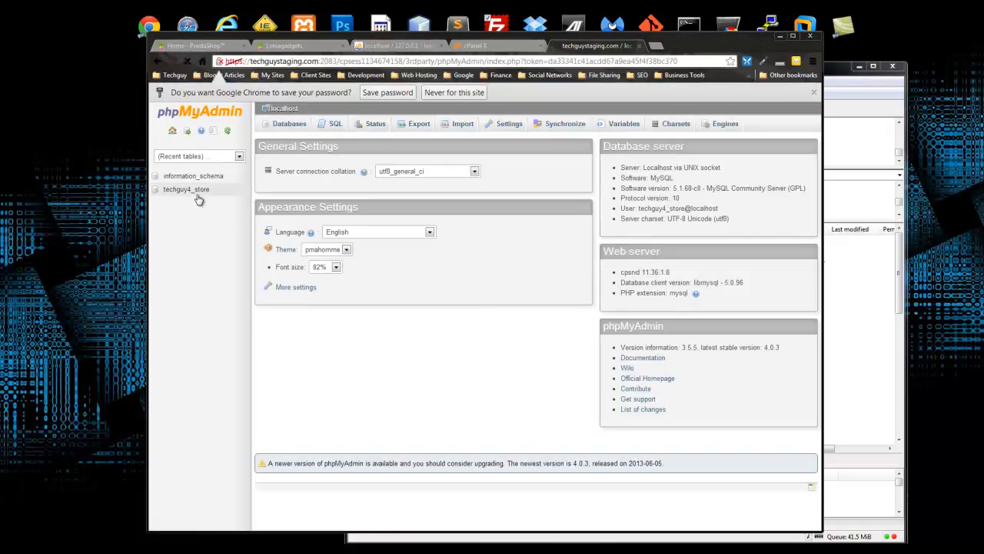
pyautogui.click(189, 189)
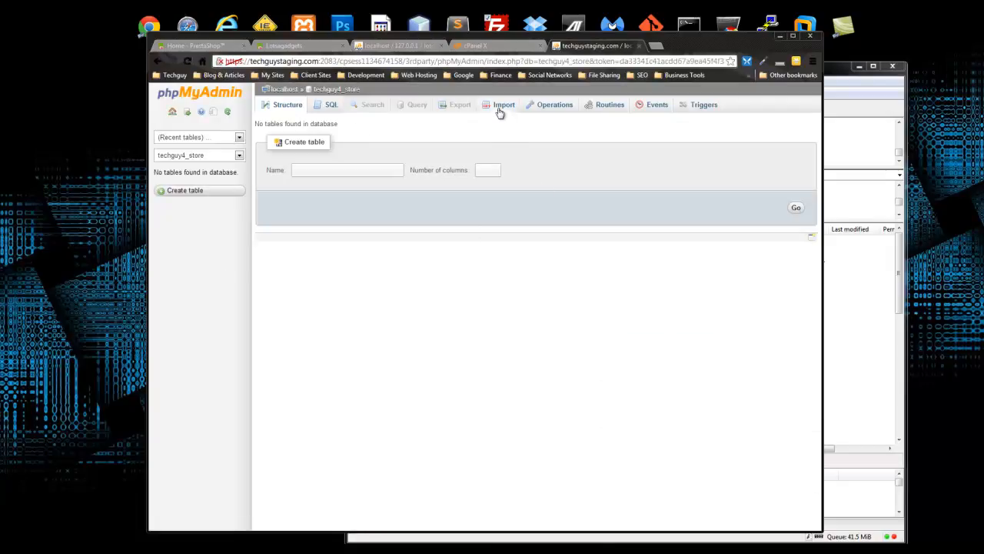
# - In the local phpMyAdmin, export the lotsagadgets database as SQL
pyautogui.click(391, 46)
pyautogui.click(288, 104)
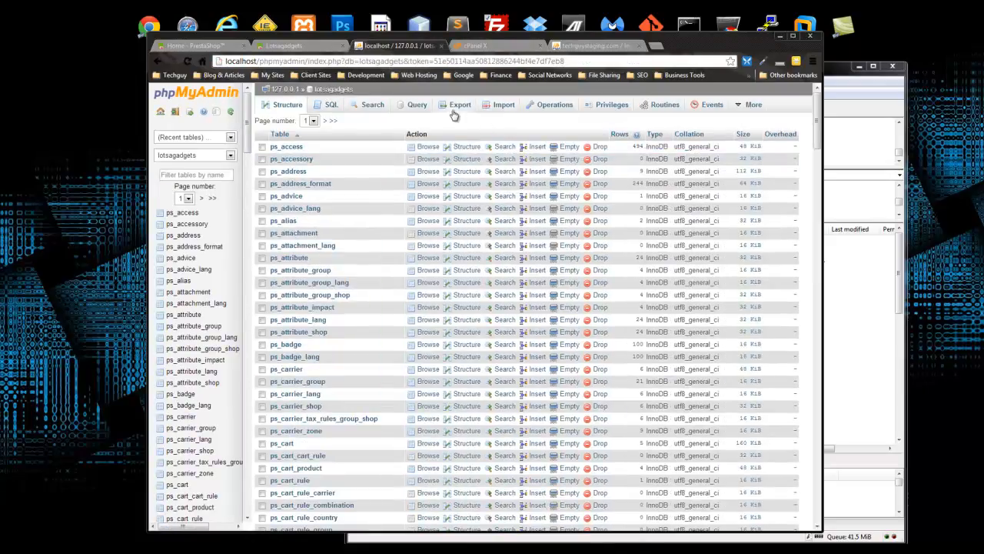
pyautogui.click(455, 110)
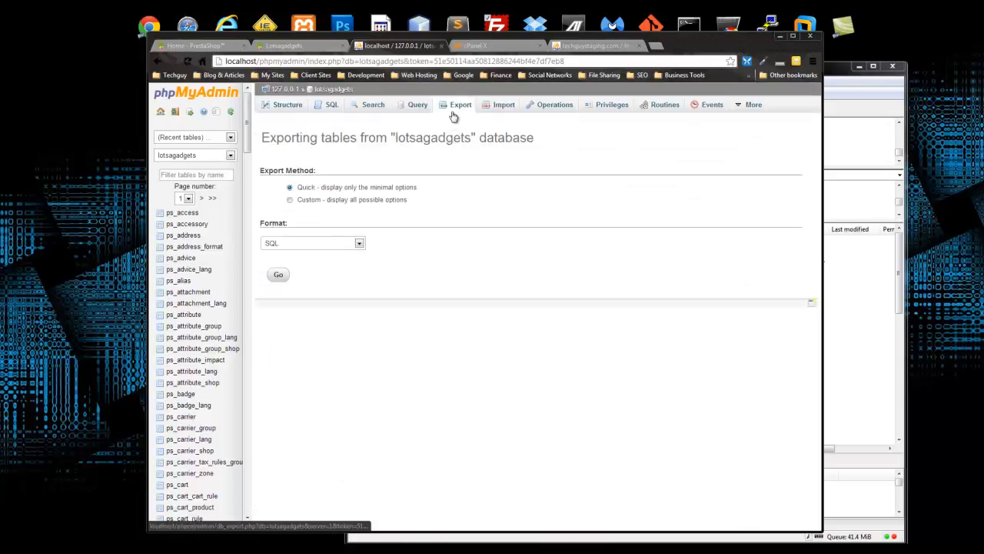
pyautogui.click(278, 279)
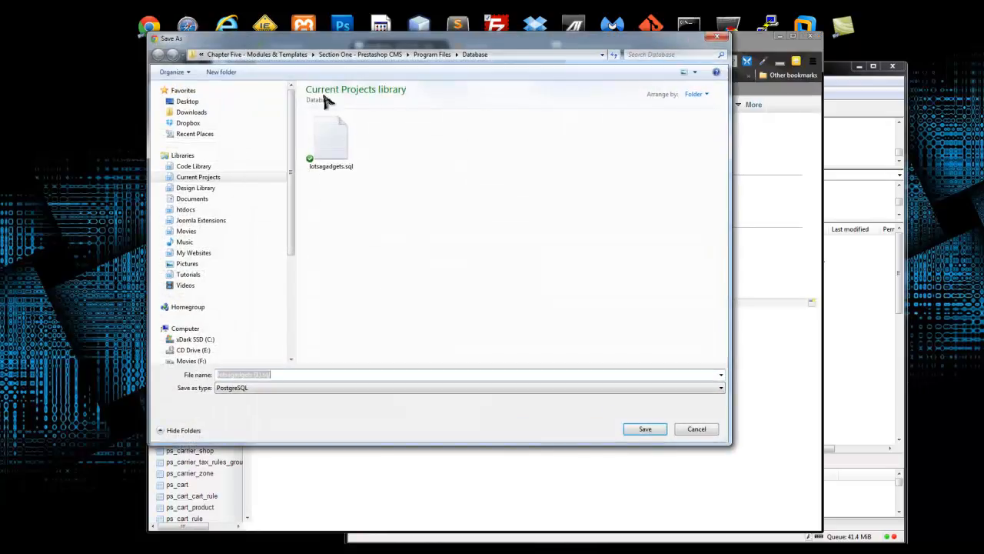
# - Save the SQL dump as lotsagadgets.sql in the Downloads folder
pyautogui.click(222, 113)
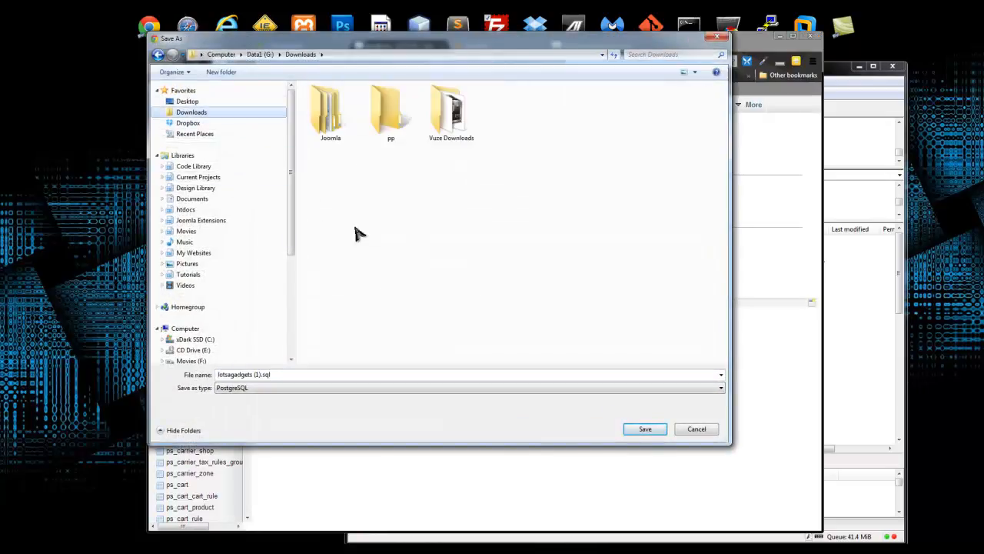
pyautogui.click(254, 375)
pyautogui.press('BackSpace')
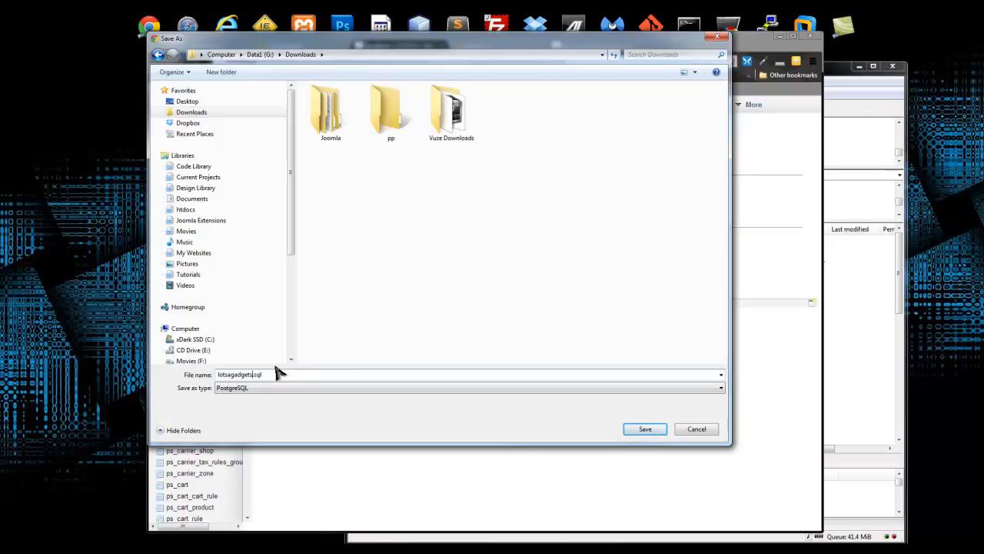
pyautogui.click(641, 430)
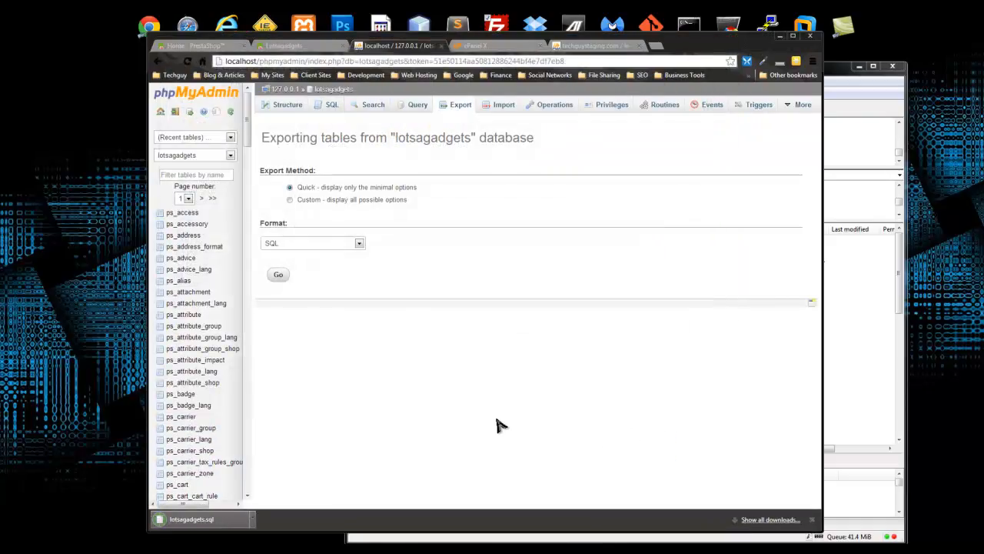
# - Import lotsagadgets.sql from Downloads into the live techguy4_store database in phpMyAdmin
pyautogui.click(576, 48)
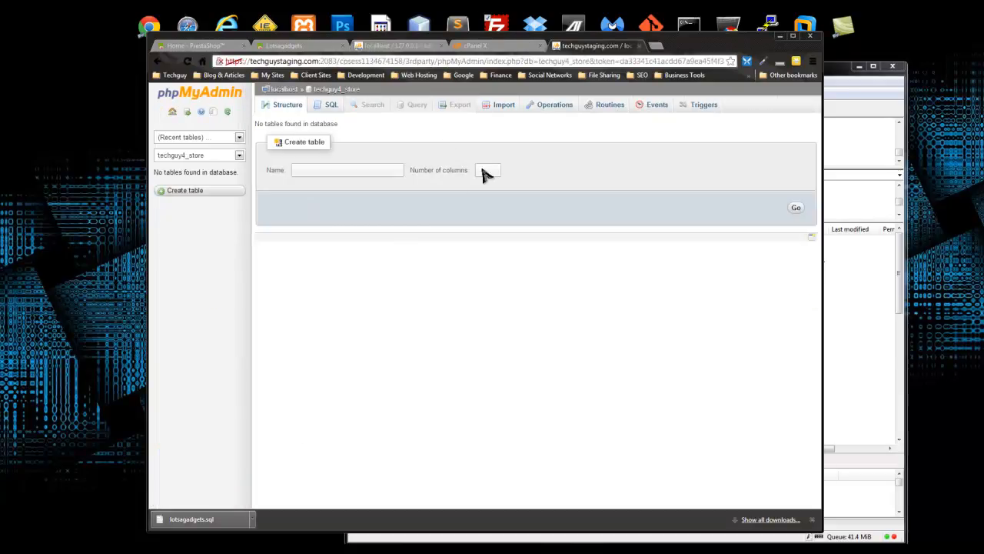
pyautogui.click(496, 106)
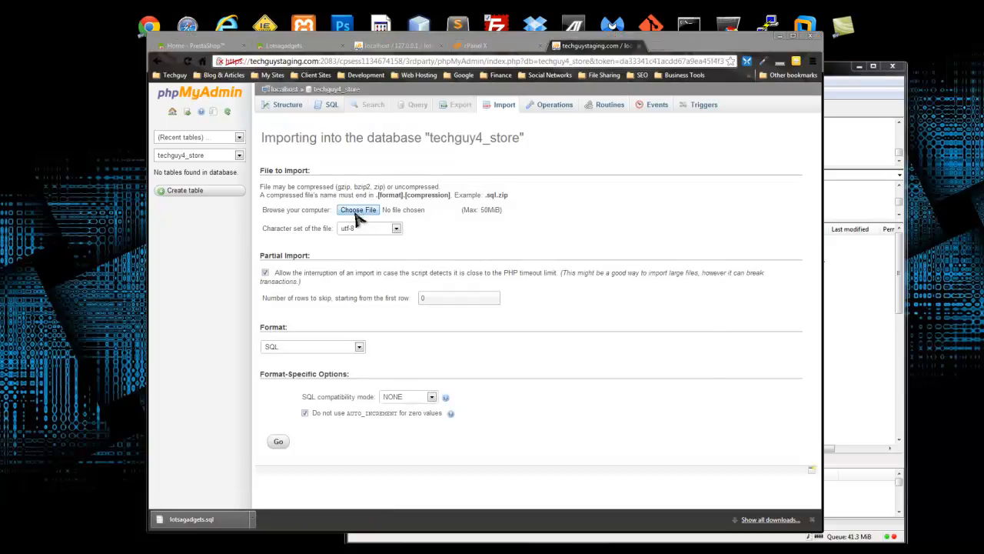
pyautogui.click(359, 210)
pyautogui.click(190, 112)
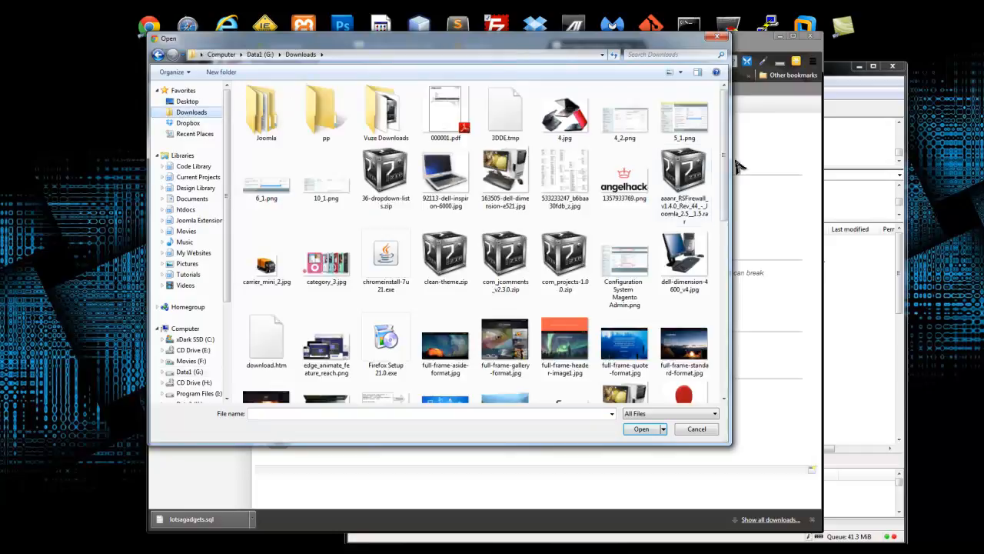
pyautogui.moveTo(723, 154); pyautogui.dragTo(706, 300)
pyautogui.scroll(-2, 706, 299)
pyautogui.scroll(3, 710, 263)
pyautogui.click(260, 213)
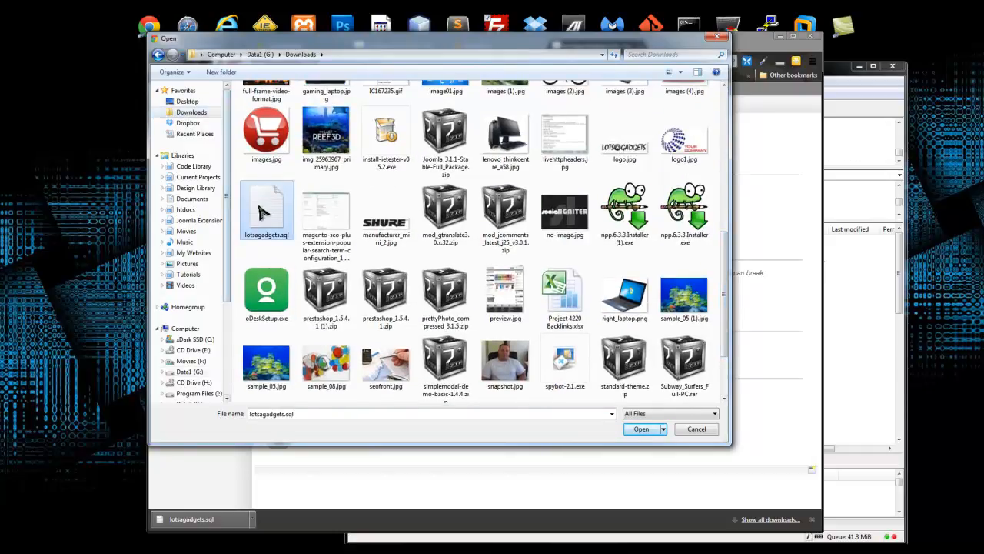
pyautogui.doubleClick(261, 215)
pyautogui.click(278, 440)
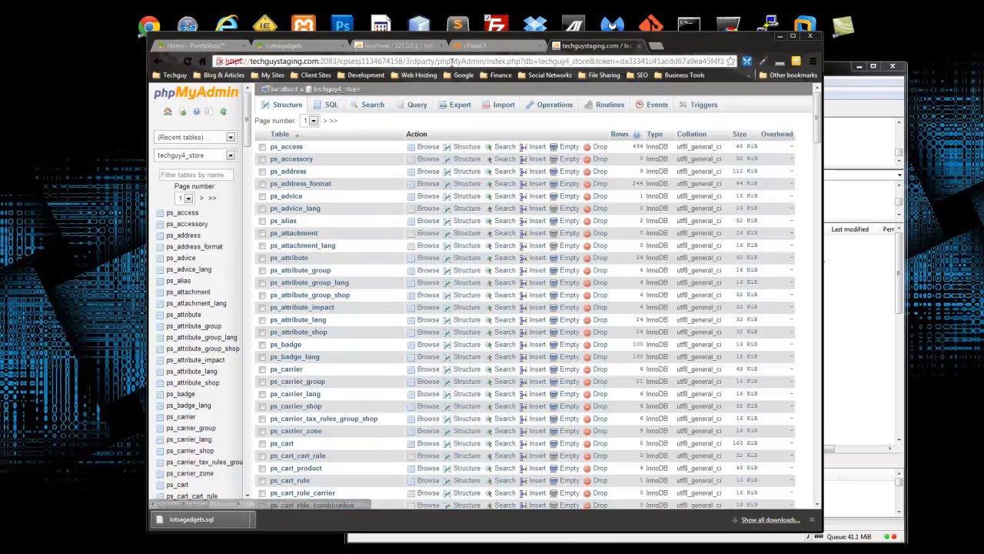
# - Check the local export page, return to the live table list, and bring FileZilla forward
pyautogui.click(404, 48)
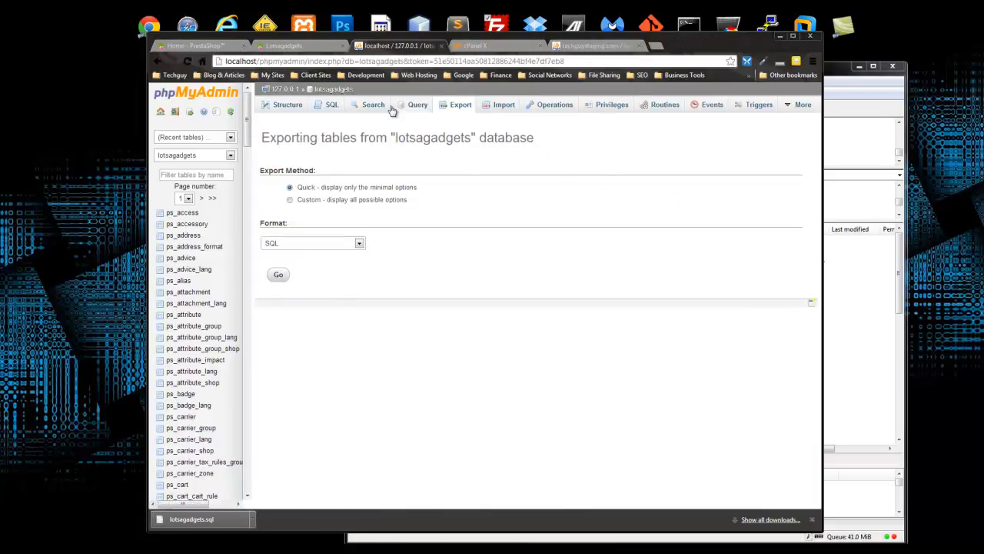
pyautogui.click(596, 45)
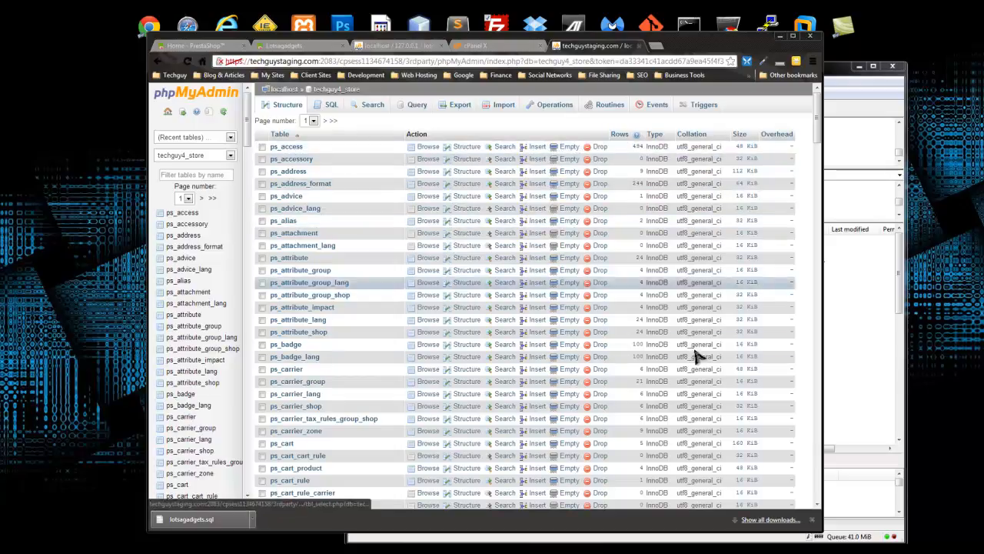
pyautogui.moveTo(701, 54); pyautogui.dragTo(600, 33)
pyautogui.click(782, 80)
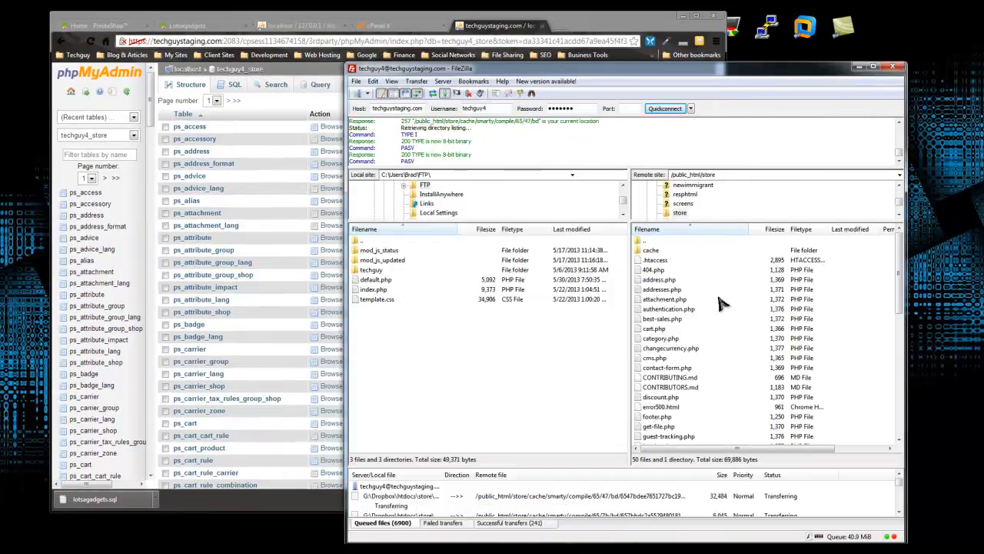
# - Download settings.inc.php from the server's /public_html/store/config folder to the local FTP folder
pyautogui.click(680, 300)
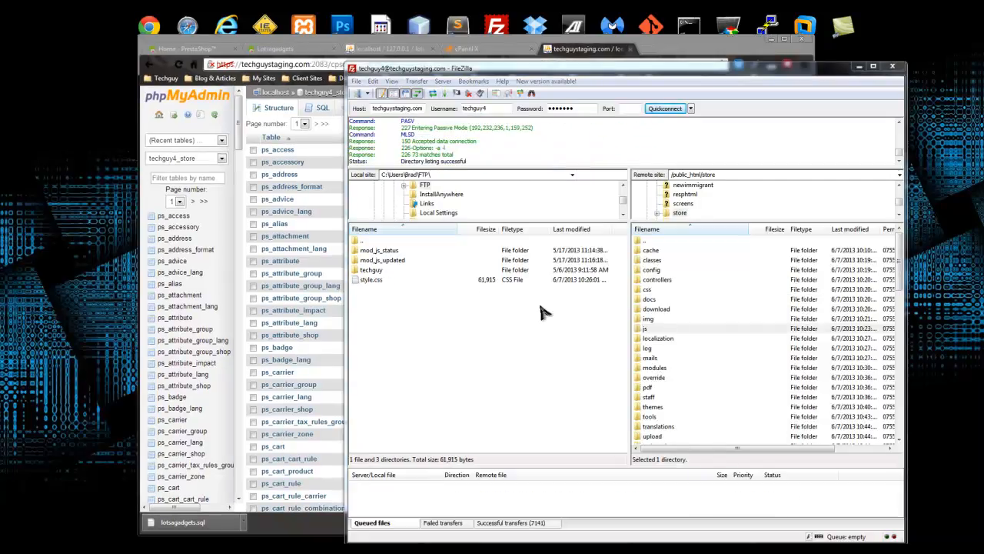
pyautogui.click(668, 309)
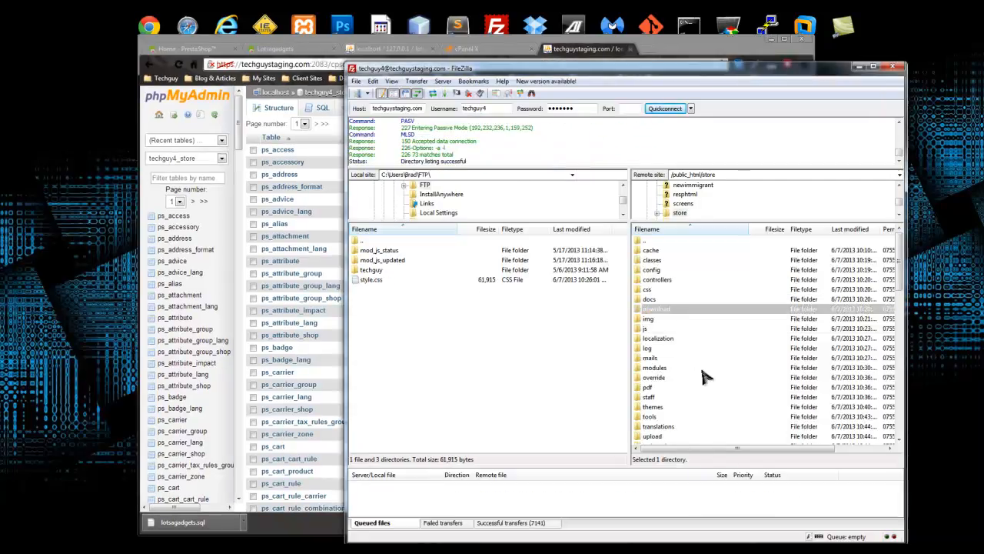
pyautogui.doubleClick(658, 270)
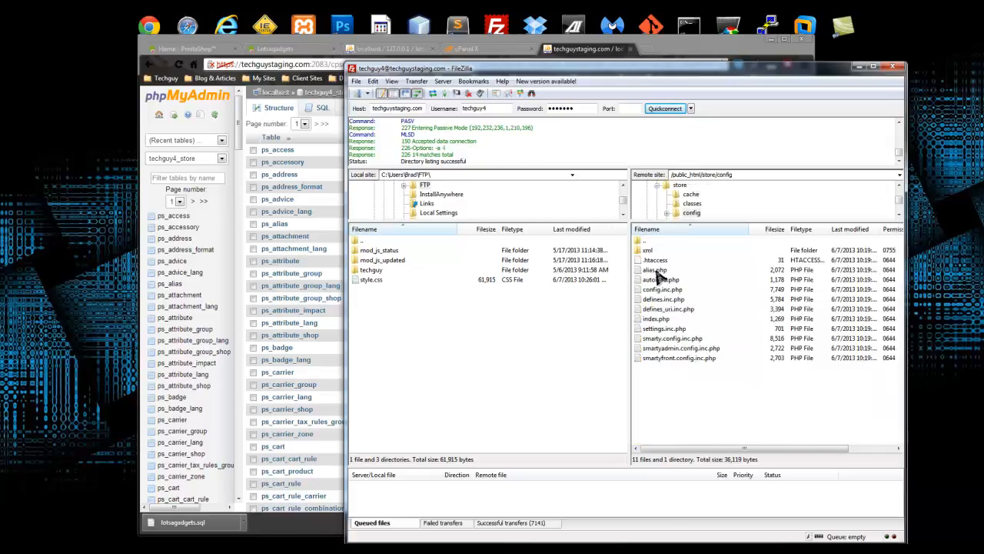
pyautogui.click(665, 329)
pyautogui.moveTo(688, 331); pyautogui.dragTo(539, 329)
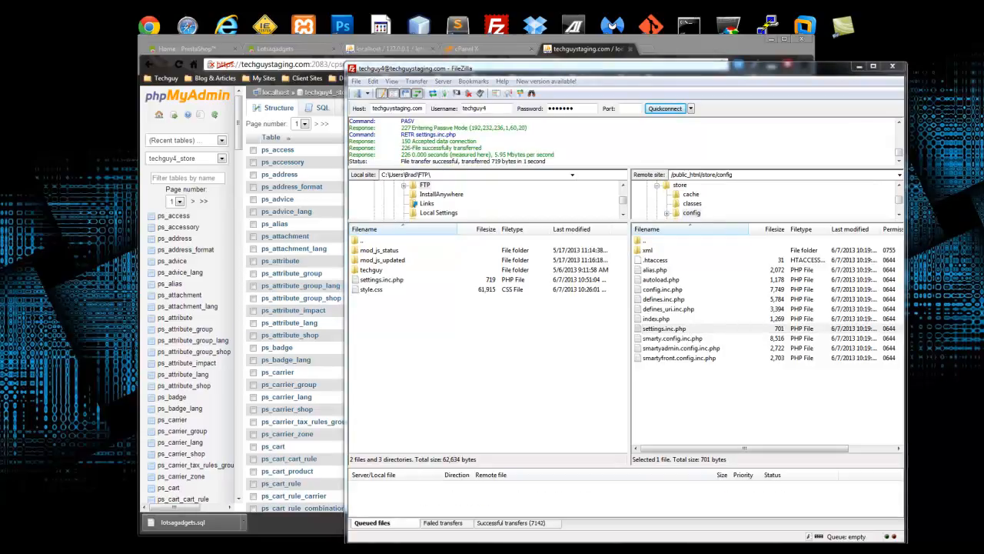
# - Open the downloaded settings.inc.php in Sublime Text at the database connection lines
pyautogui.moveTo(22, 99); pyautogui.dragTo(263, 153)
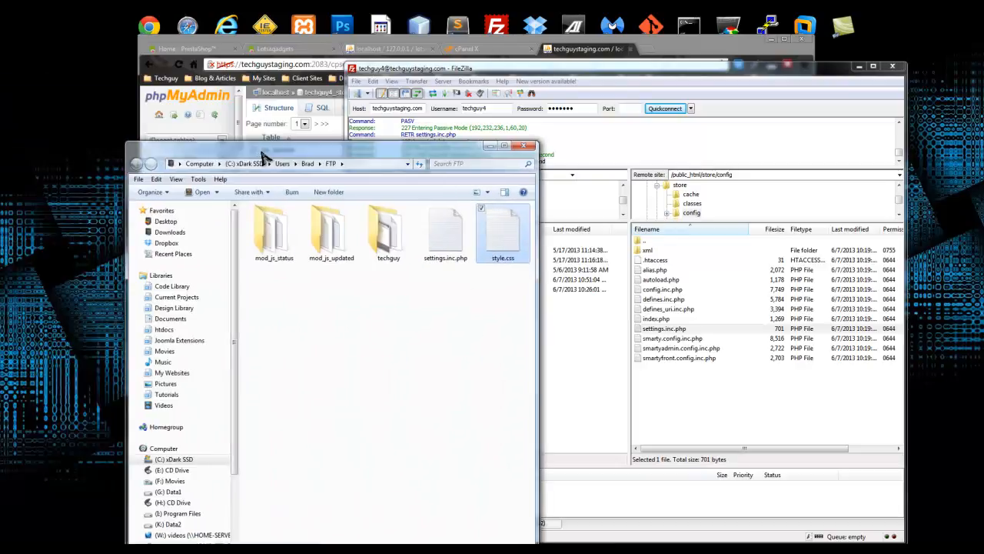
pyautogui.doubleClick(459, 248)
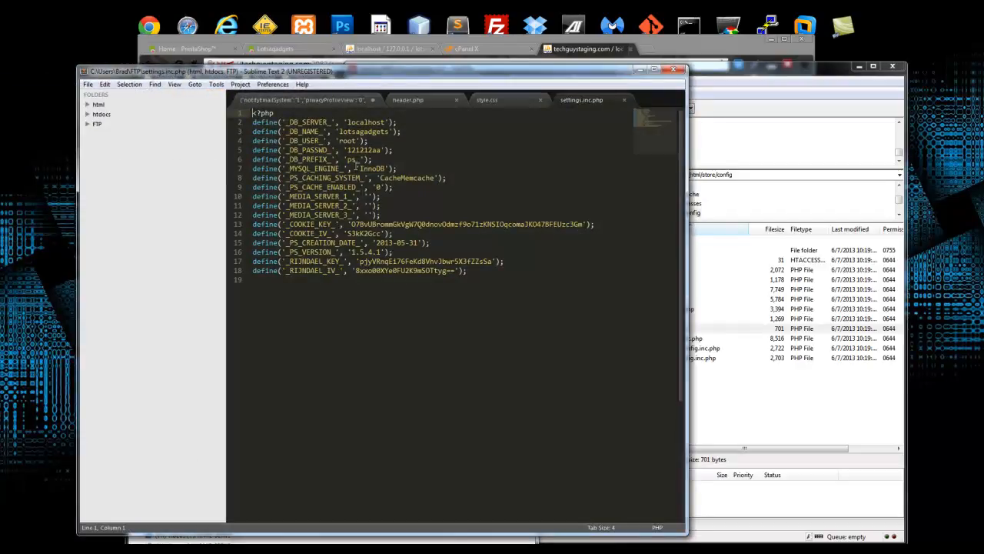
pyautogui.click(350, 150)
# - Replace the database name lotsagadgets with techguy4_store, checking the live name in phpMyAdmin
pyautogui.moveTo(387, 132); pyautogui.dragTo(348, 132)
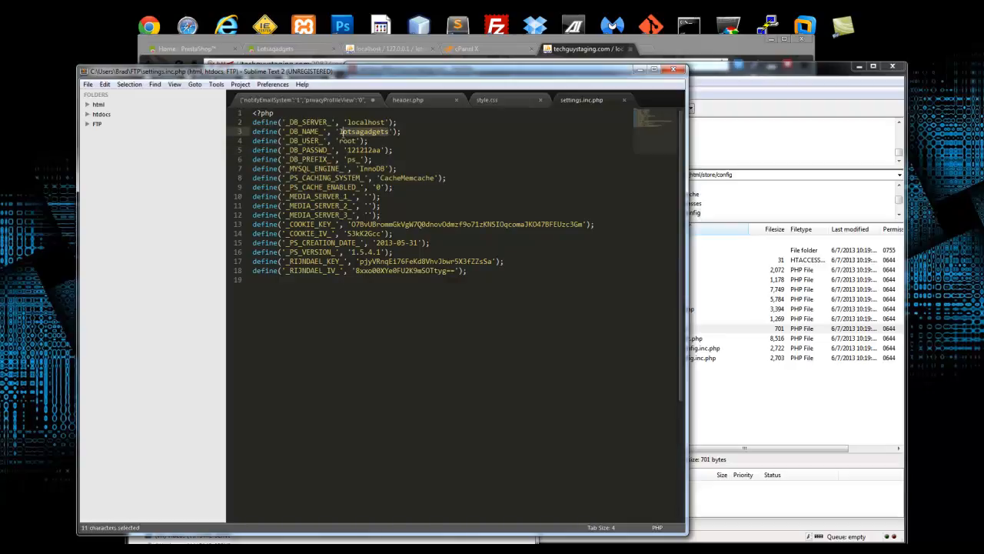
pyautogui.write('techguy4_stor')
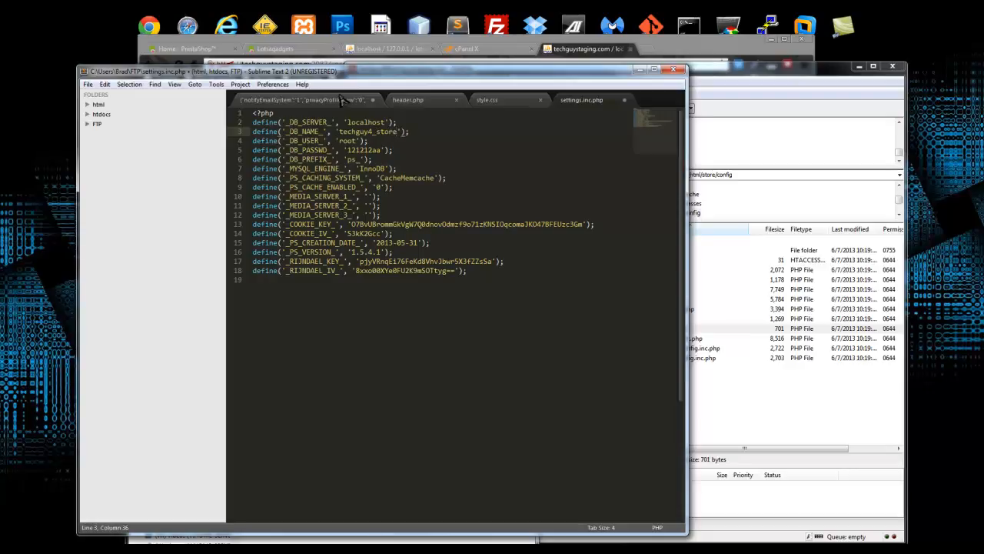
pyautogui.click(567, 48)
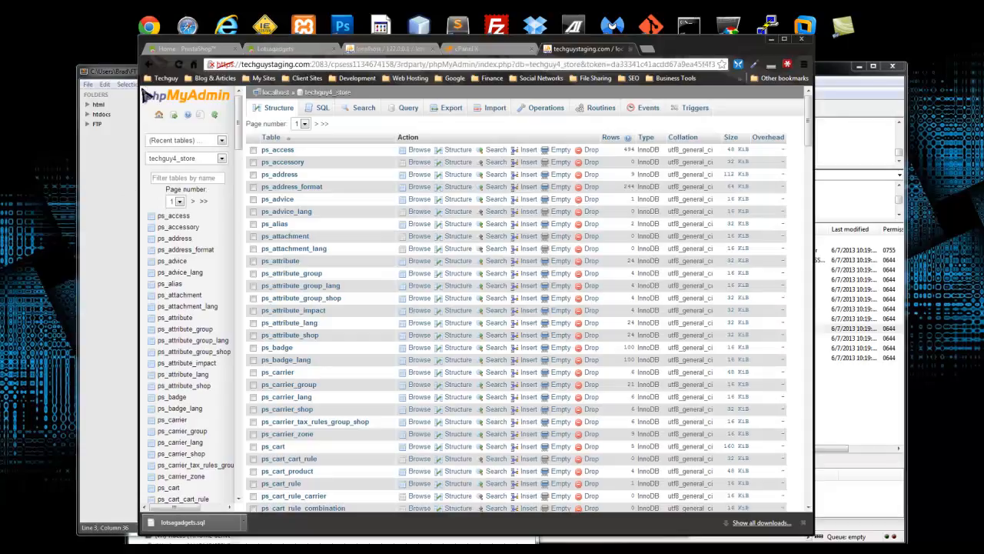
pyautogui.click(120, 82)
pyautogui.click(123, 84)
# - Change the database user from root to techguy4_store
pyautogui.click(421, 143)
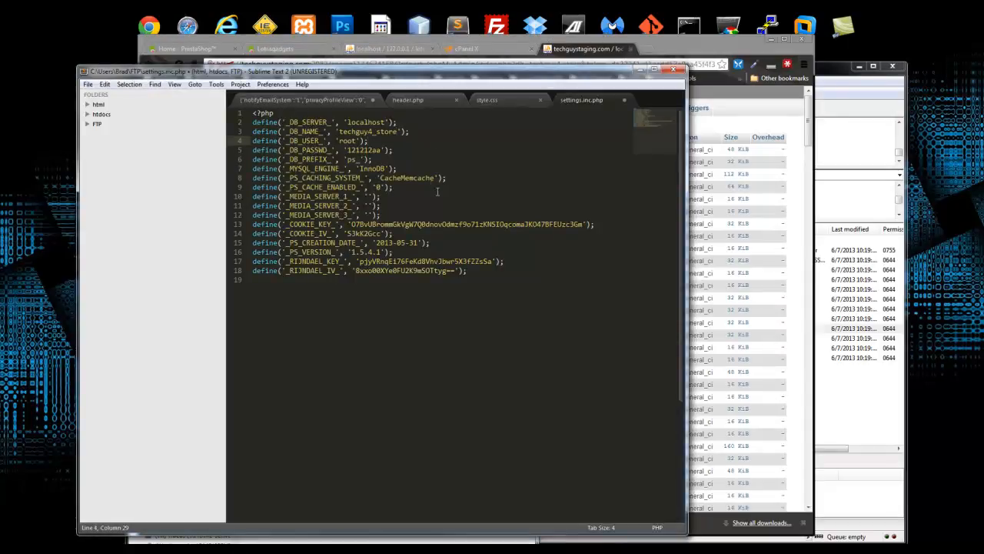
pyautogui.moveTo(365, 160); pyautogui.dragTo(369, 159)
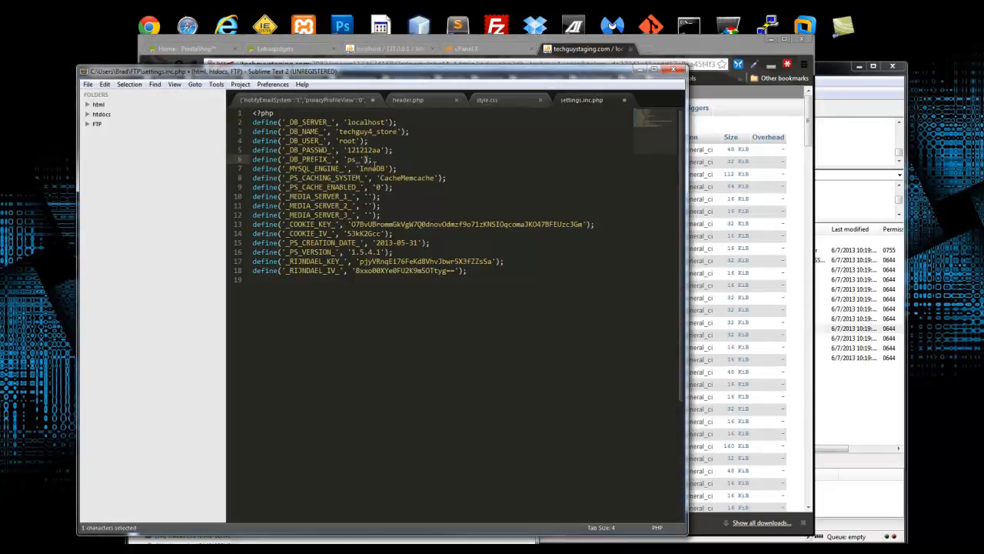
pyautogui.click(437, 243)
pyautogui.click(356, 217)
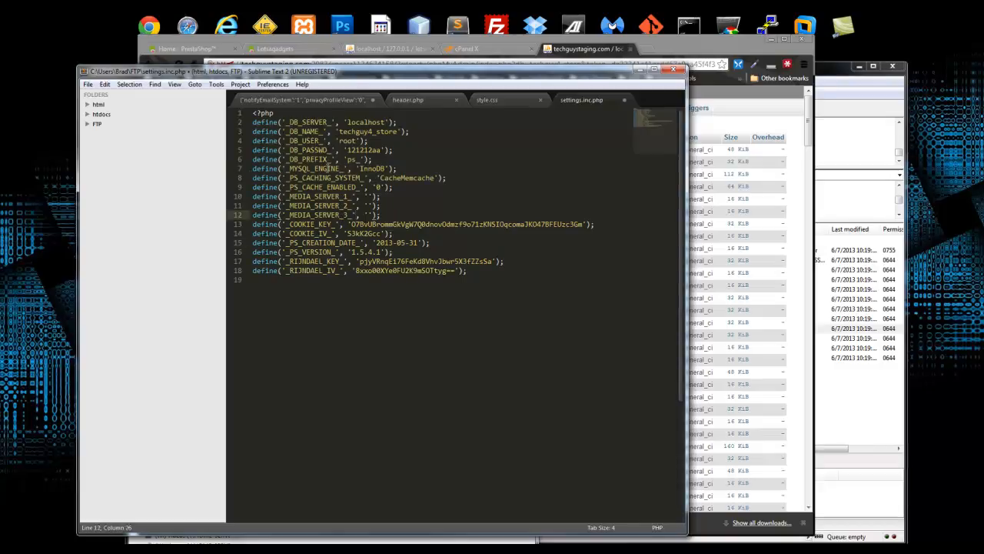
pyautogui.doubleClick(346, 141)
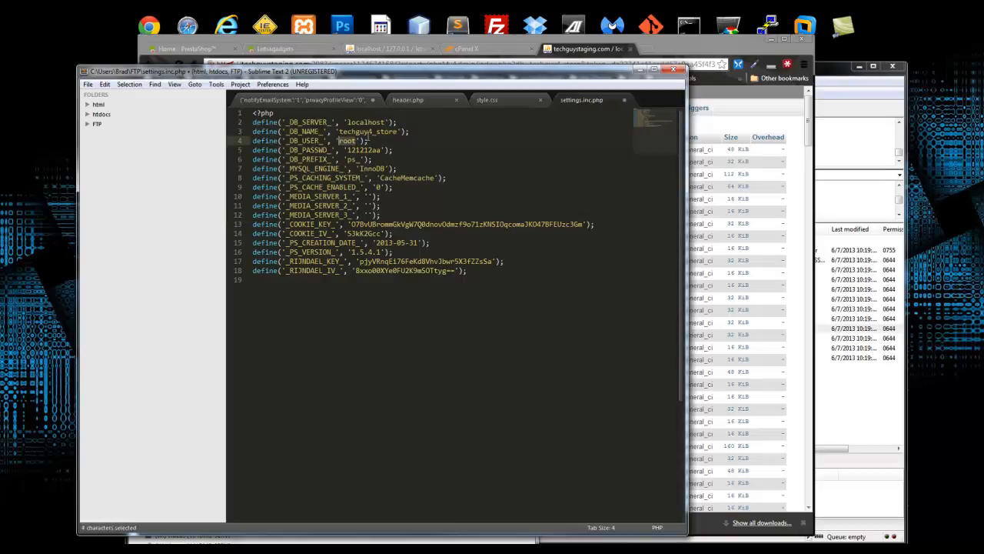
pyautogui.moveTo(357, 140); pyautogui.dragTo(349, 140)
pyautogui.write('techguy4')
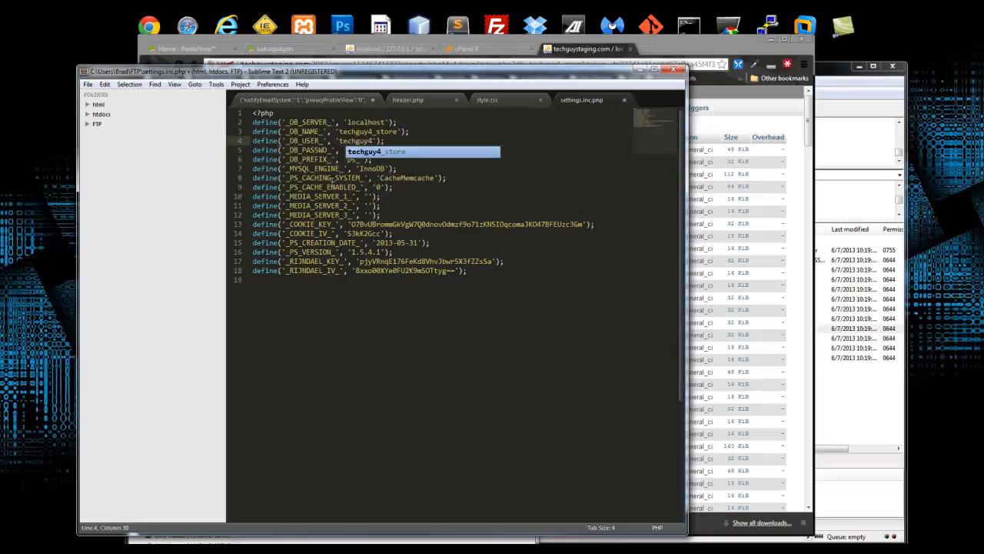
pyautogui.write('_store')
pyautogui.click(471, 170)
# - Save and close settings.inc.php, then bring FileZilla back to the front
pyautogui.hotkey('ctrl', 's')
pyautogui.click(624, 100)
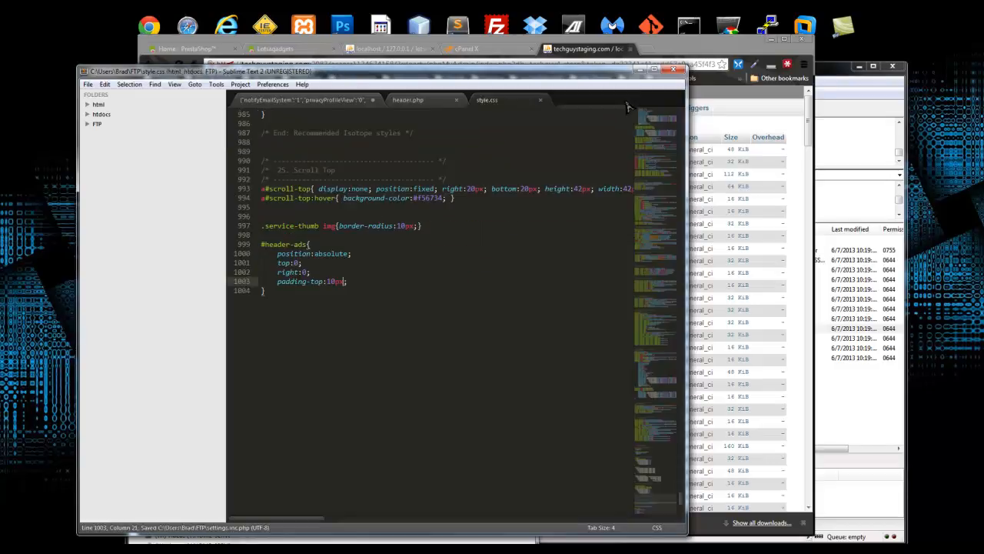
pyautogui.click(778, 239)
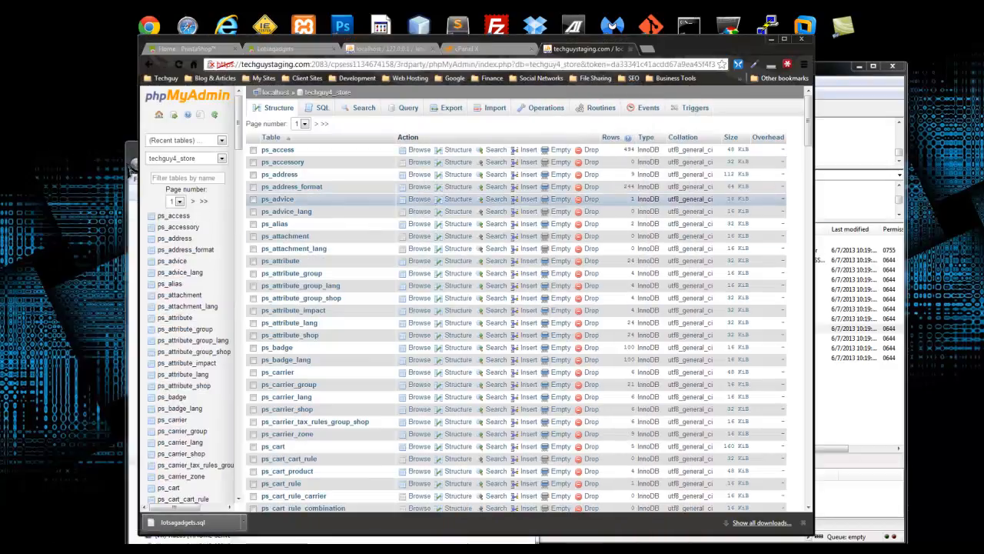
pyautogui.click(853, 415)
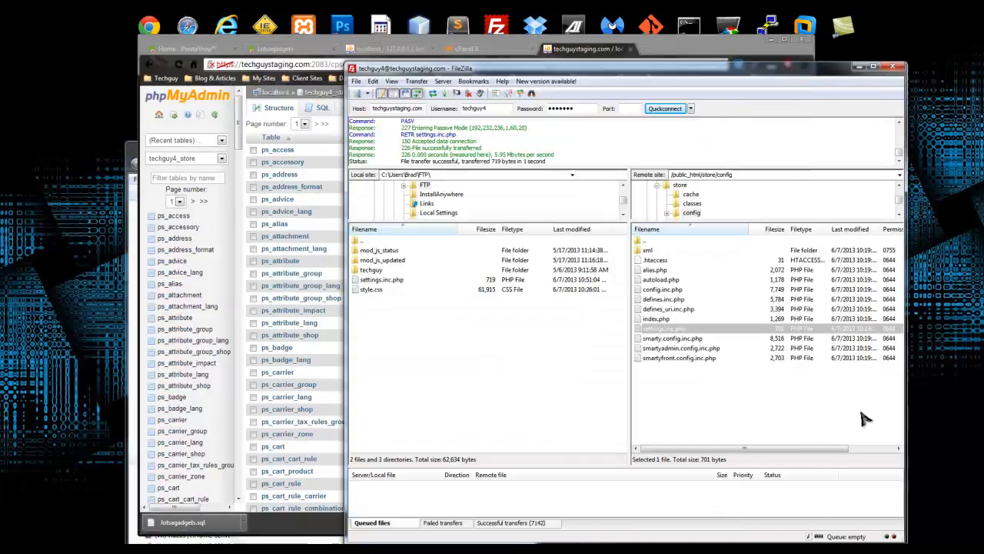
# - Upload the edited settings.inc.php to the server's store config folder, overwriting the old copy
pyautogui.click(387, 281)
pyautogui.moveTo(386, 285); pyautogui.dragTo(693, 401)
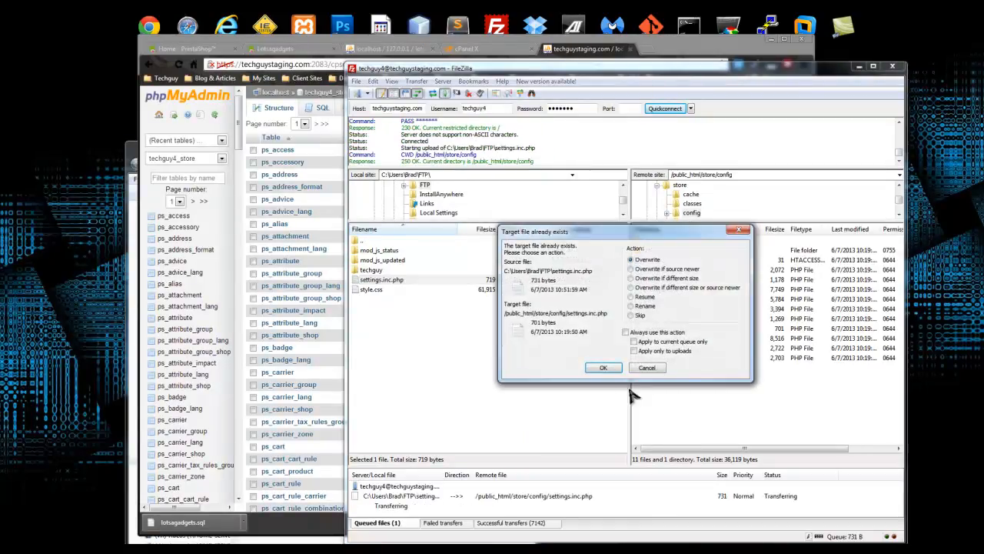
pyautogui.click(596, 367)
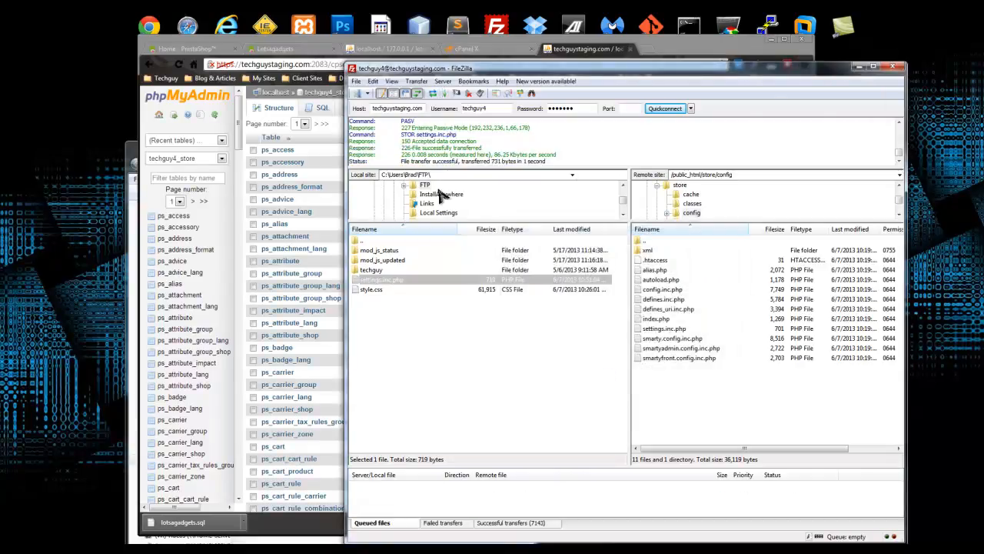
# - In a new Chrome tab, load techguystaging.com/store
pyautogui.click(390, 50)
pyautogui.click(390, 51)
pyautogui.click(477, 49)
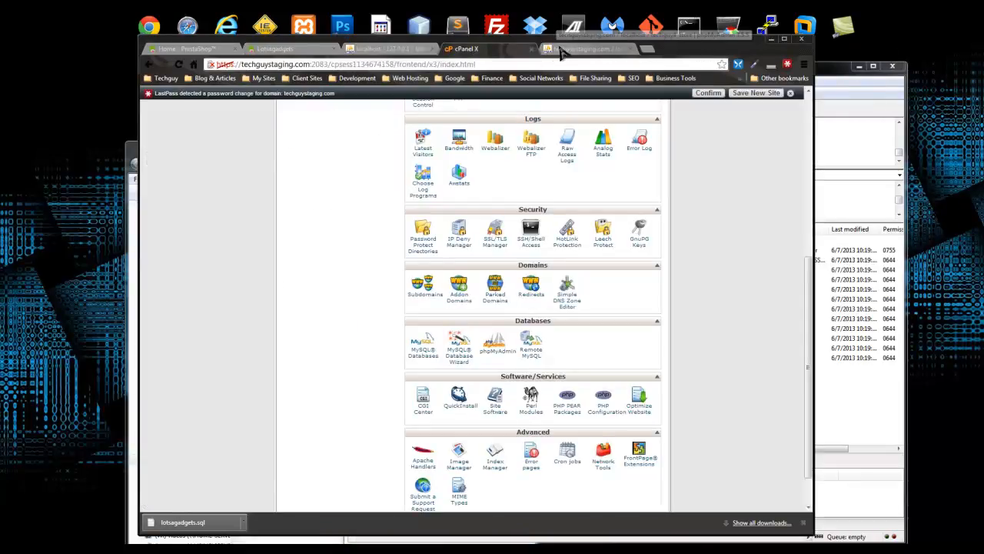
pyautogui.click(588, 48)
pyautogui.click(648, 49)
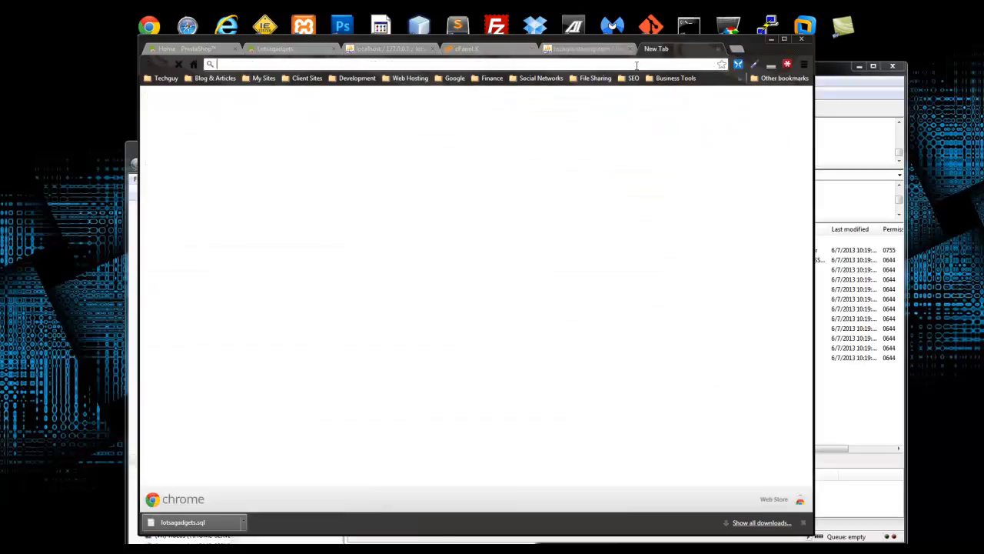
pyautogui.write('techguystag')
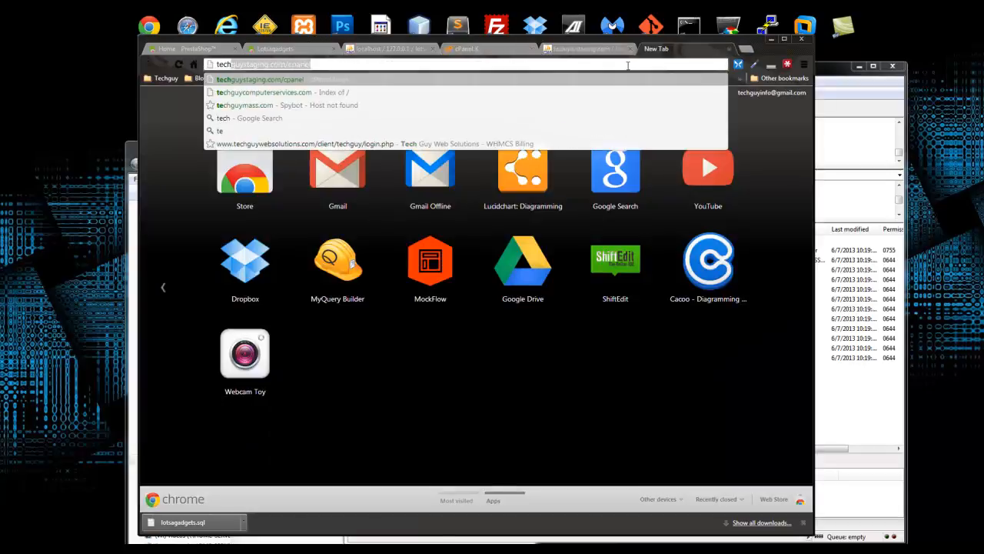
pyautogui.write('.com/store')
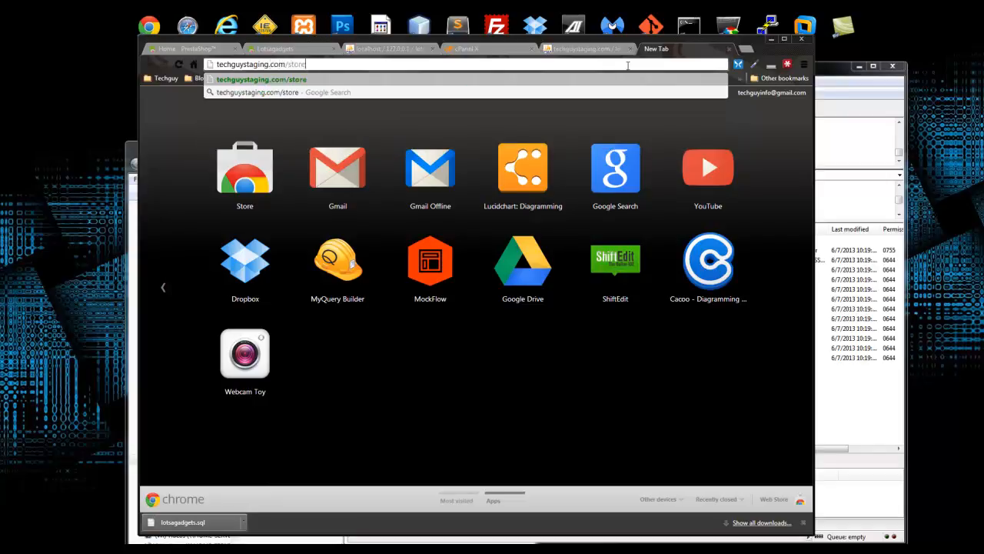
pyautogui.press('Return')
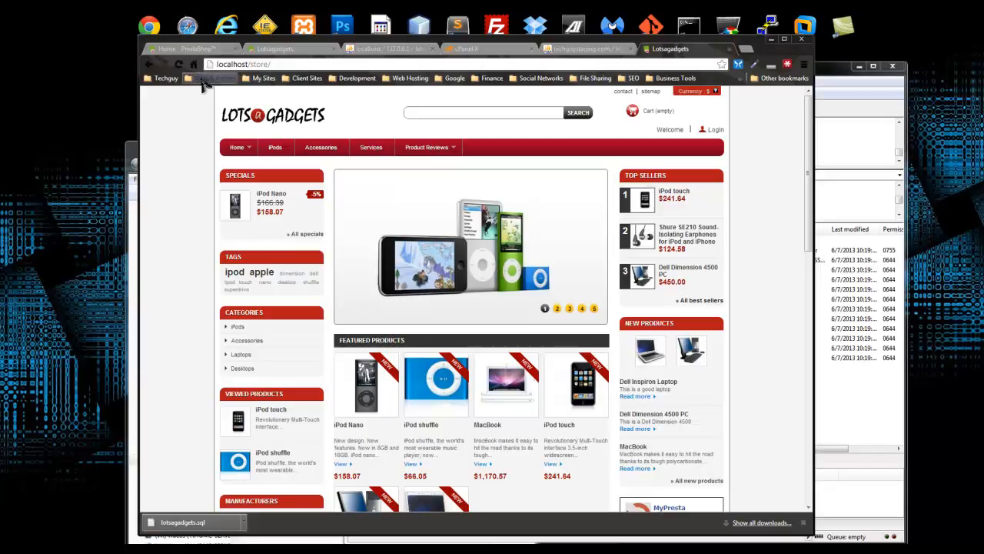
# - Note the redirect to localhost, go back, and enter techguystaging.com/store/staff
pyautogui.click(218, 64)
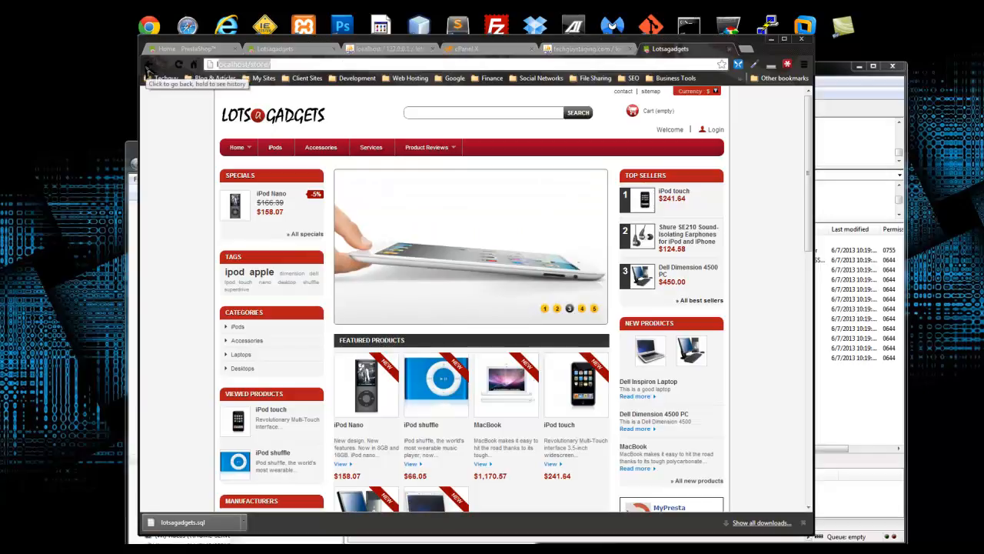
pyautogui.click(152, 66)
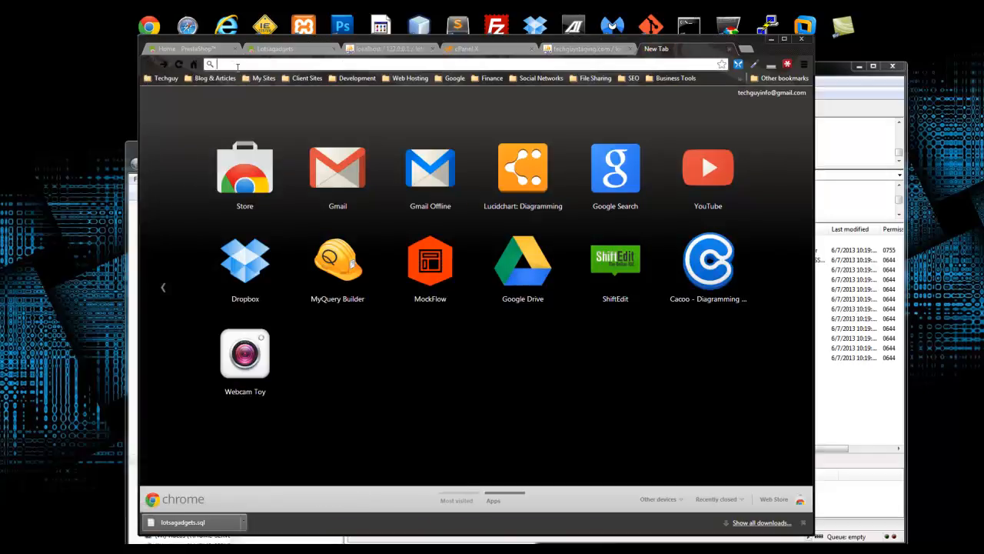
pyautogui.write('techguystaging')
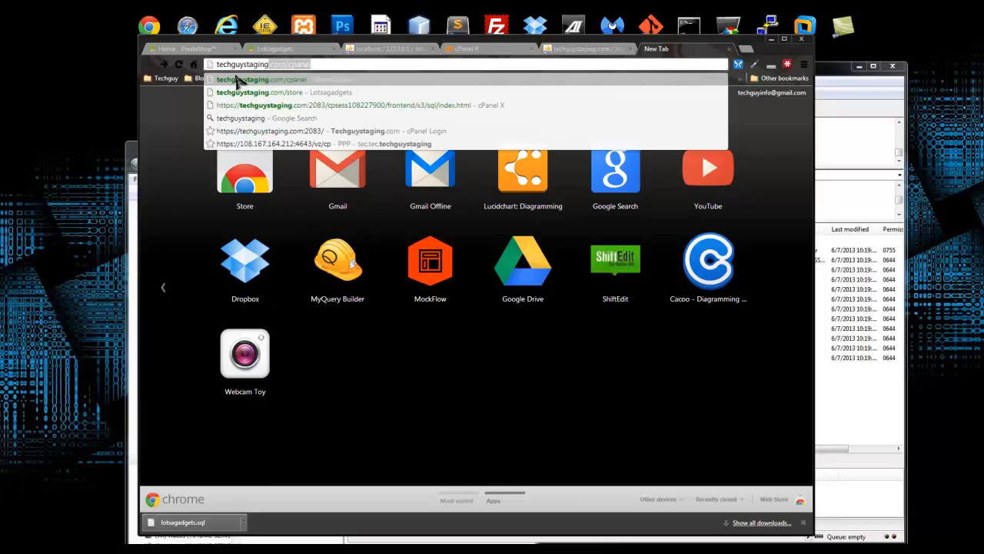
pyautogui.write('.com')
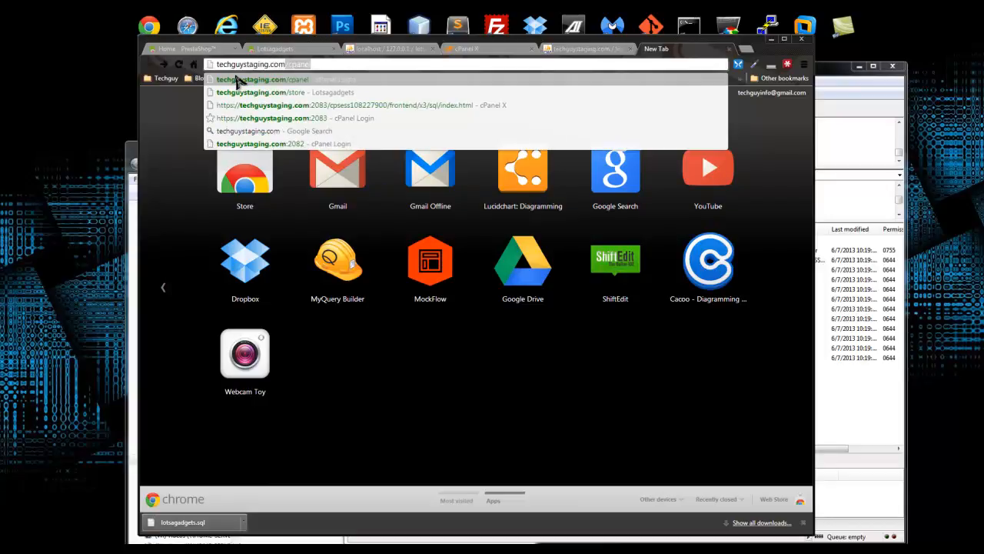
pyautogui.write('/')
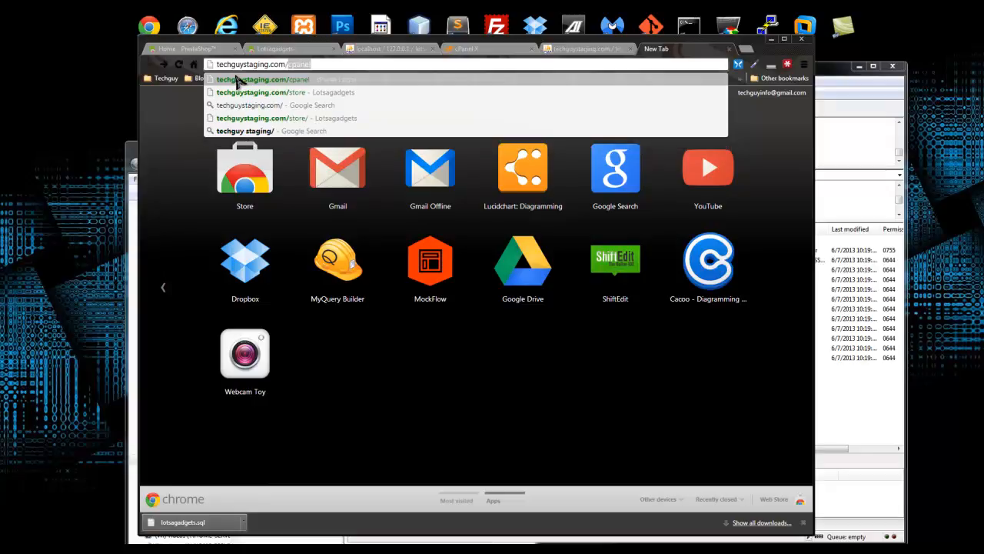
pyautogui.write('store/staf')
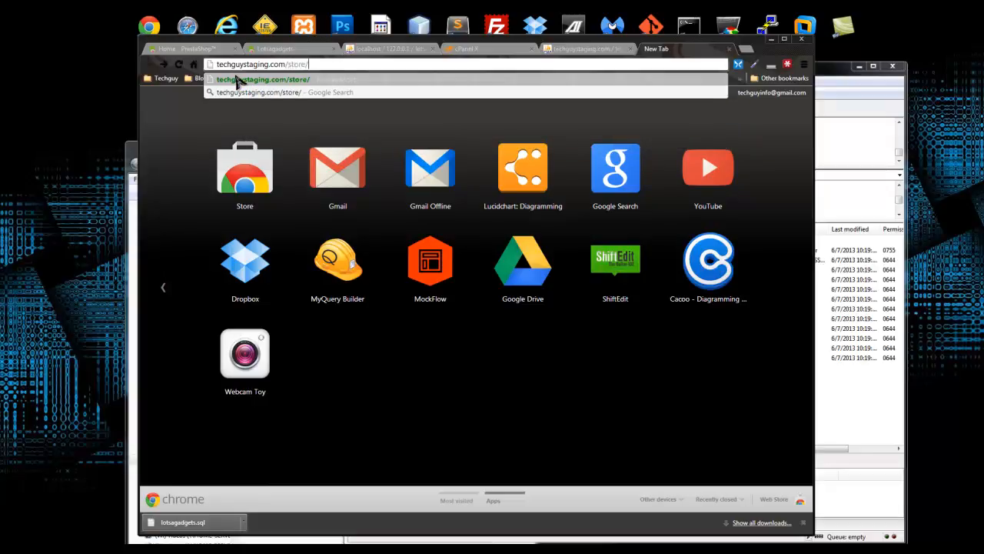
pyautogui.write('f')
# - Log in to the store admin with the admin e-mail and password, correcting the e-mail typo
pyautogui.press('Return')
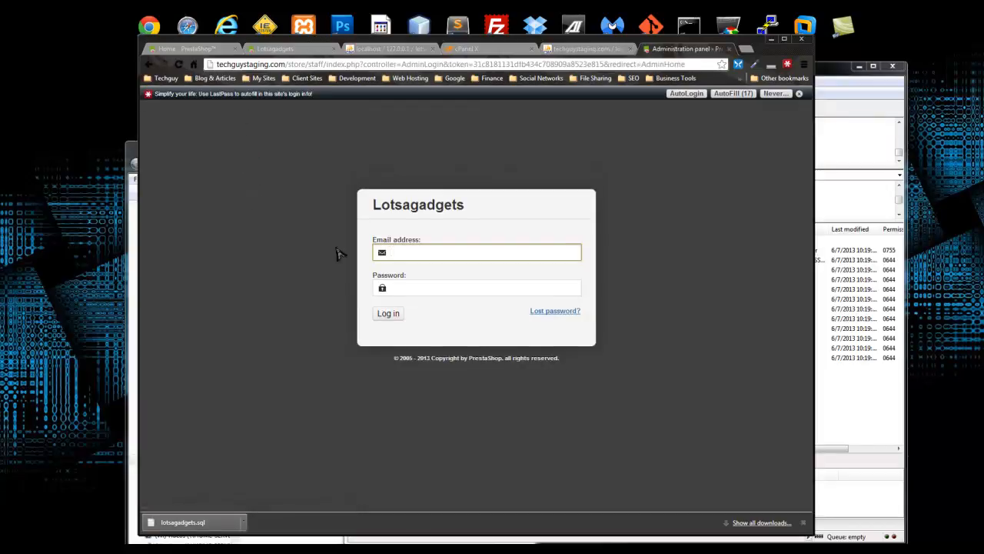
pyautogui.click(416, 252)
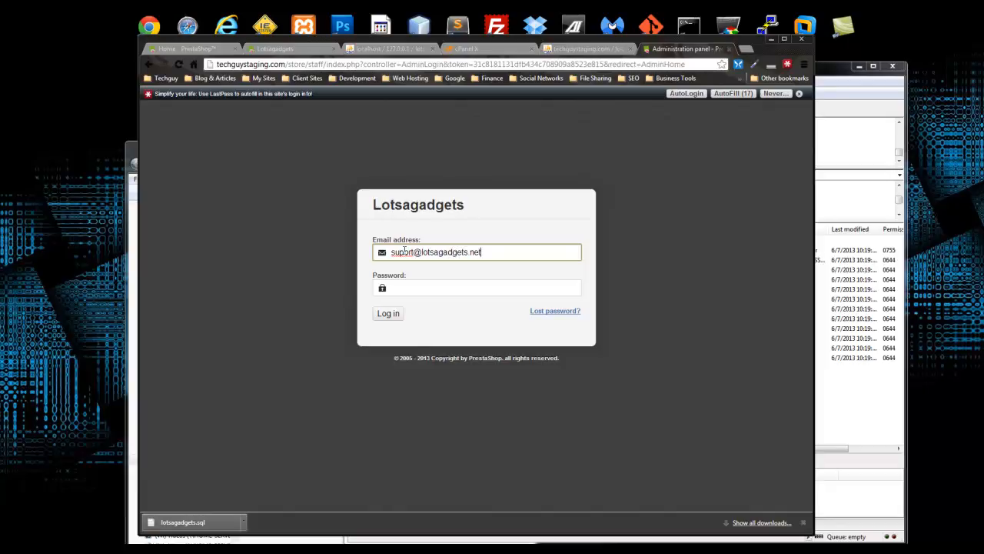
pyautogui.press('Tab')
pyautogui.write('a')
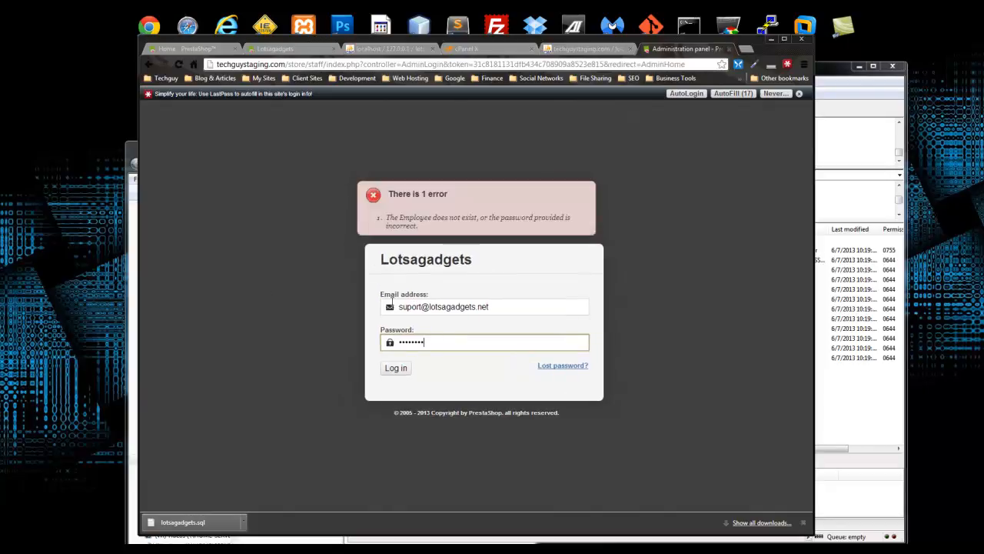
pyautogui.click(403, 307)
pyautogui.write('p')
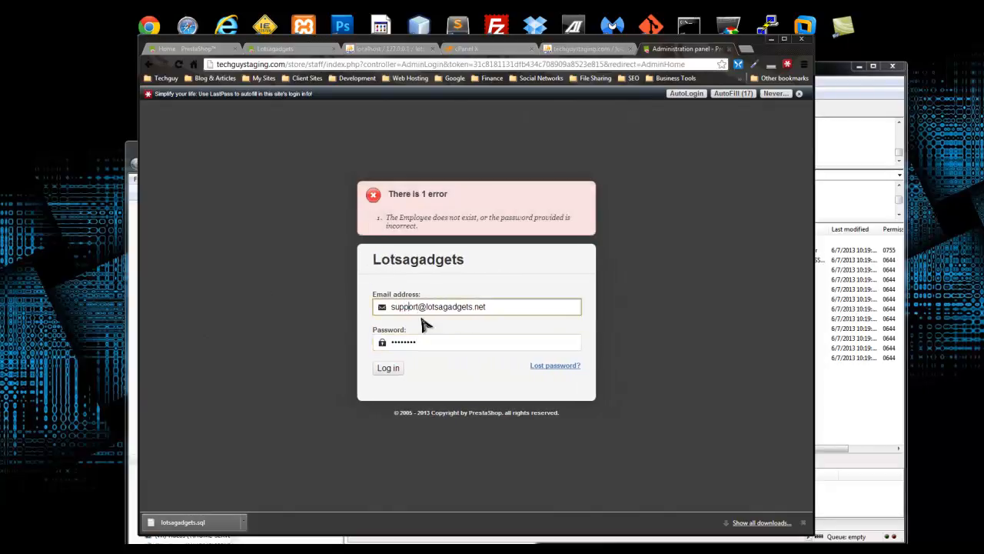
pyautogui.click(389, 368)
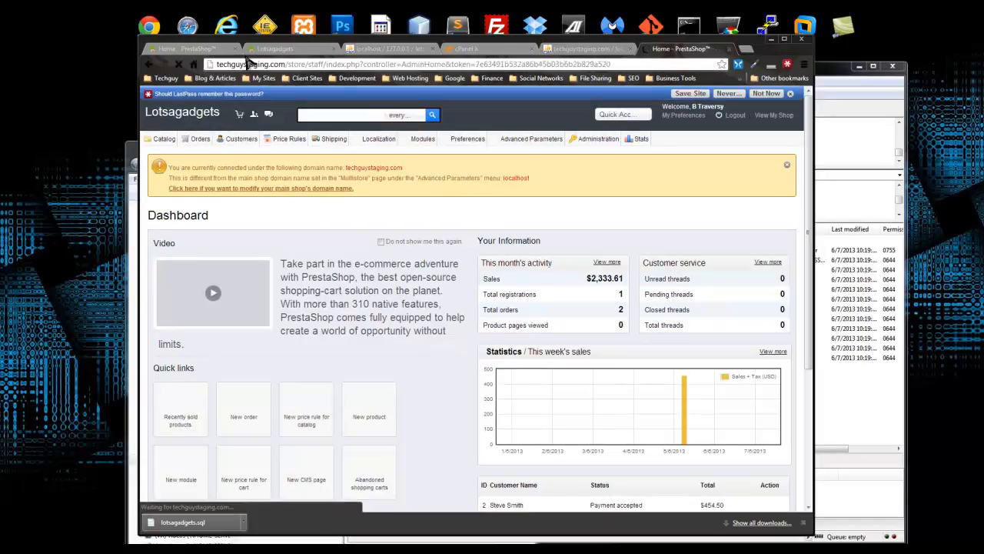
# - Open Preferences > SEO & URLs from the admin menu
pyautogui.moveTo(218, 65); pyautogui.dragTo(302, 61)
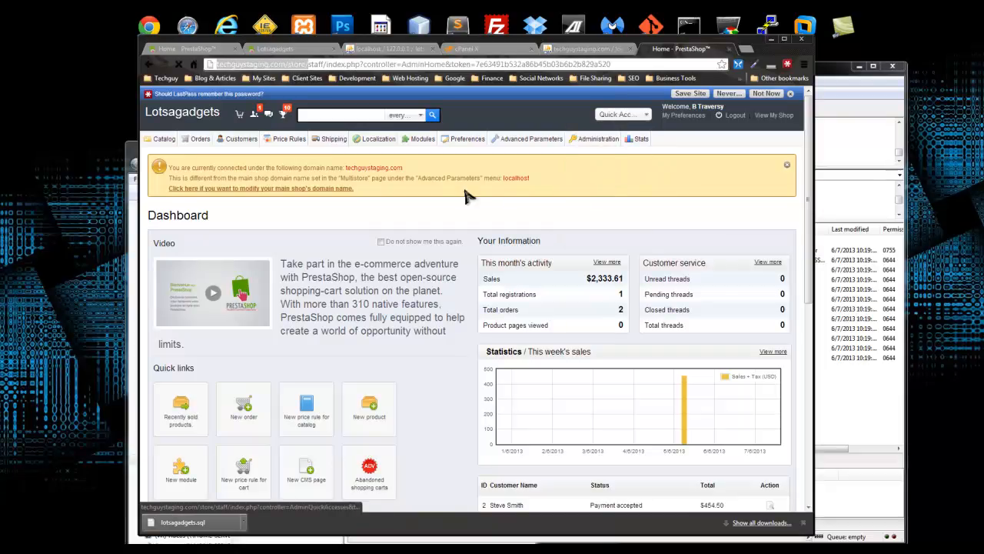
pyautogui.moveTo(458, 139)
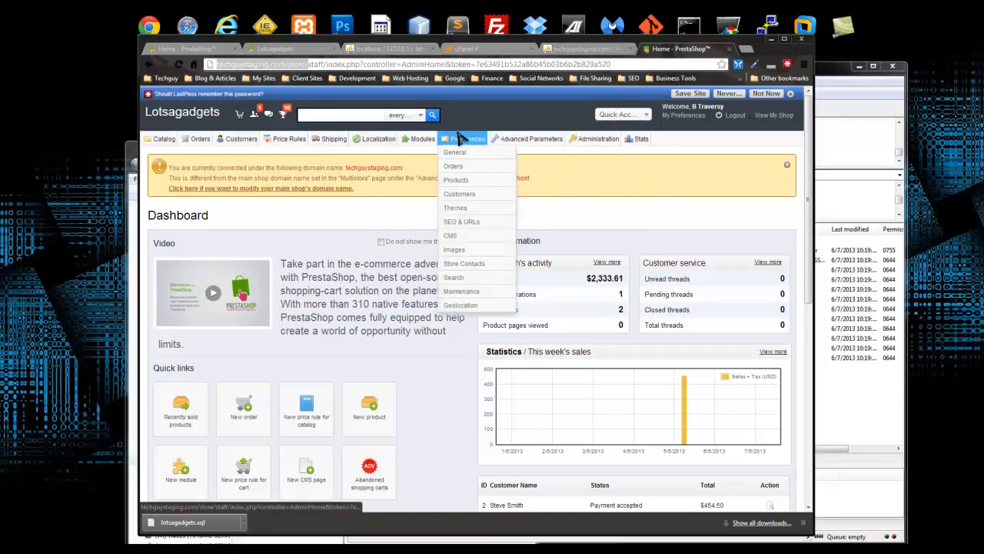
pyautogui.click(487, 223)
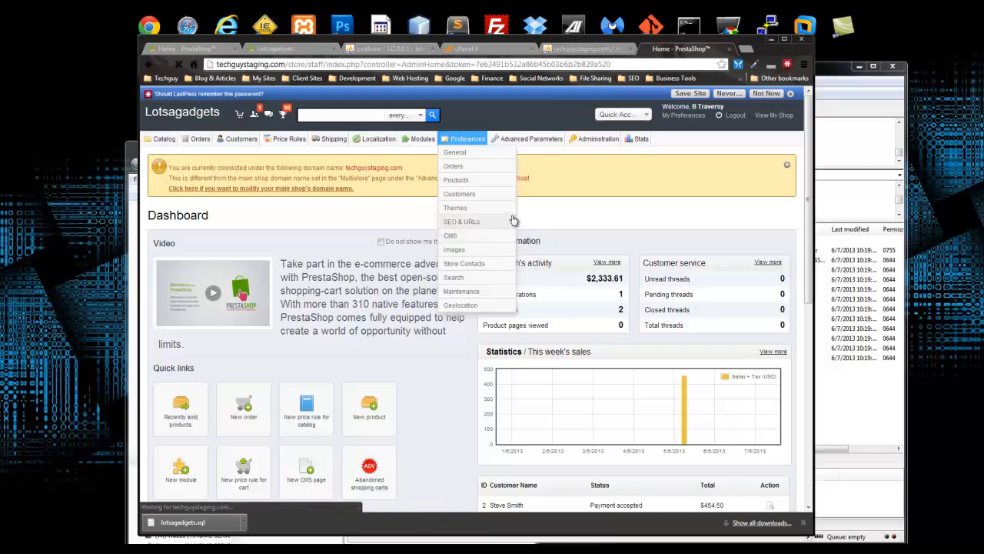
pyautogui.scroll(-3, 499, 220)
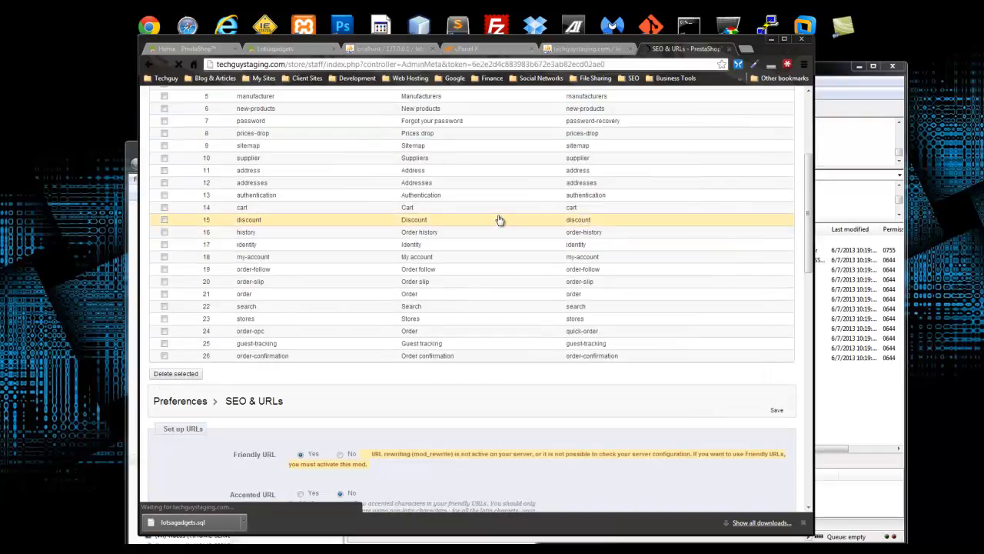
# - Change the Shop domain from localhost to techguystaging.com
pyautogui.scroll(-5, 498, 222)
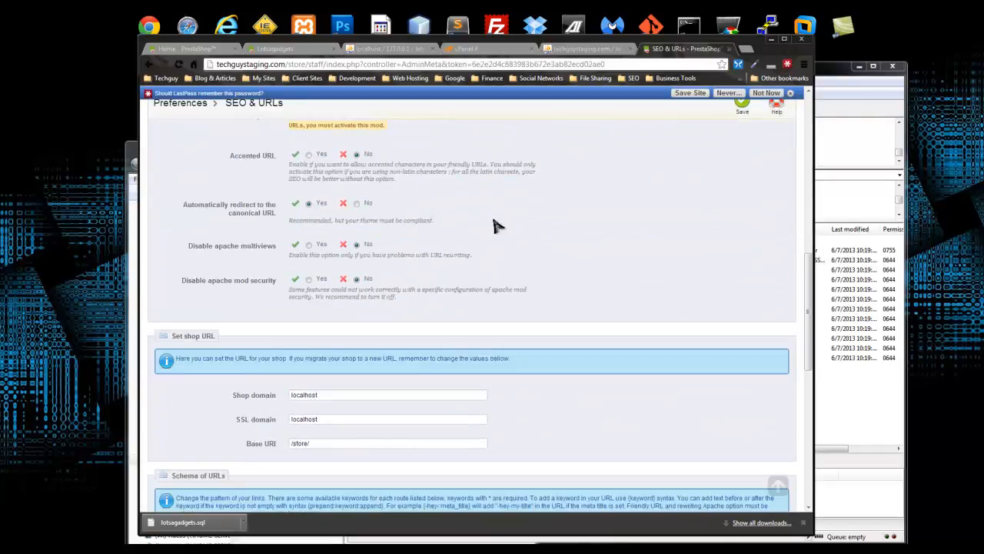
pyautogui.scroll(-2, 495, 224)
pyautogui.scroll(-1, 340, 336)
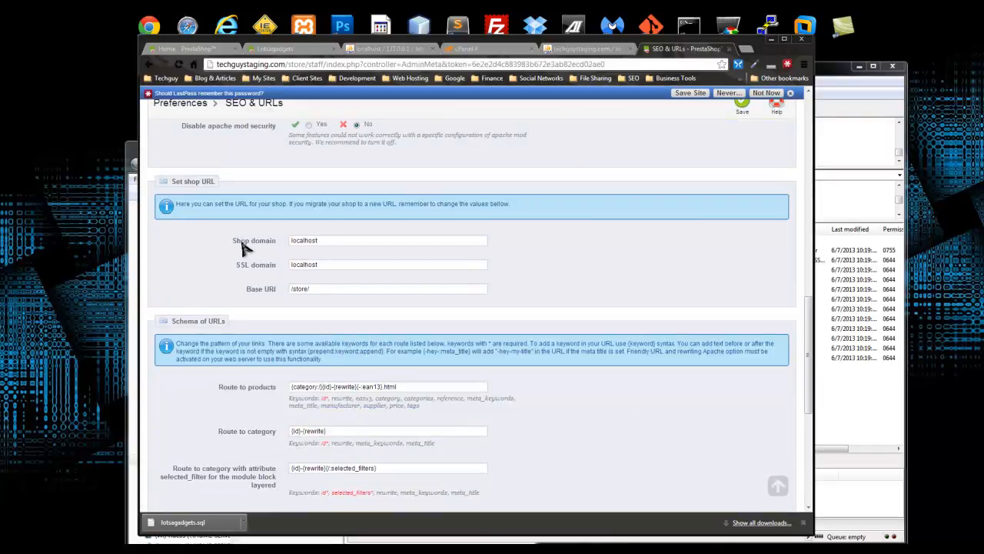
pyautogui.moveTo(330, 240); pyautogui.dragTo(281, 239)
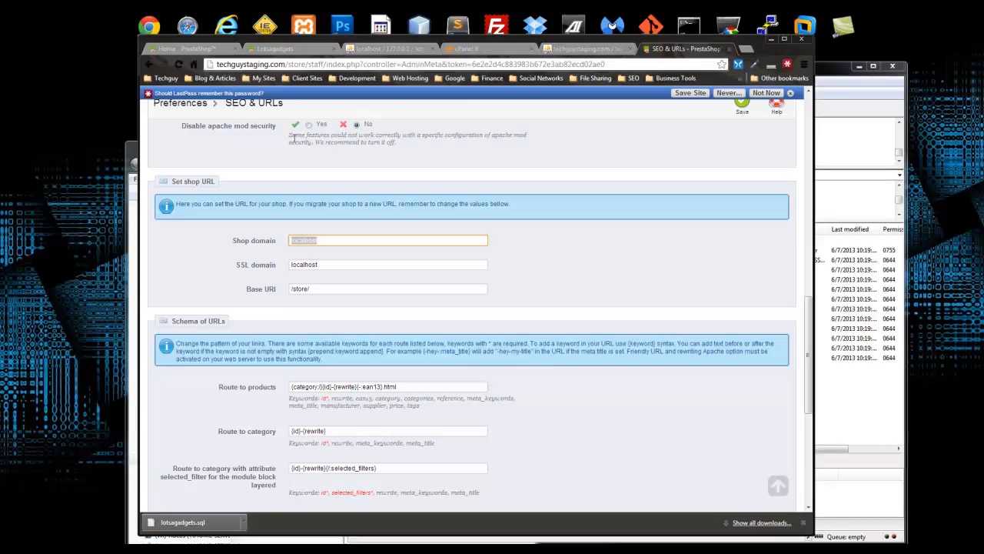
pyautogui.moveTo(285, 63); pyautogui.dragTo(232, 64)
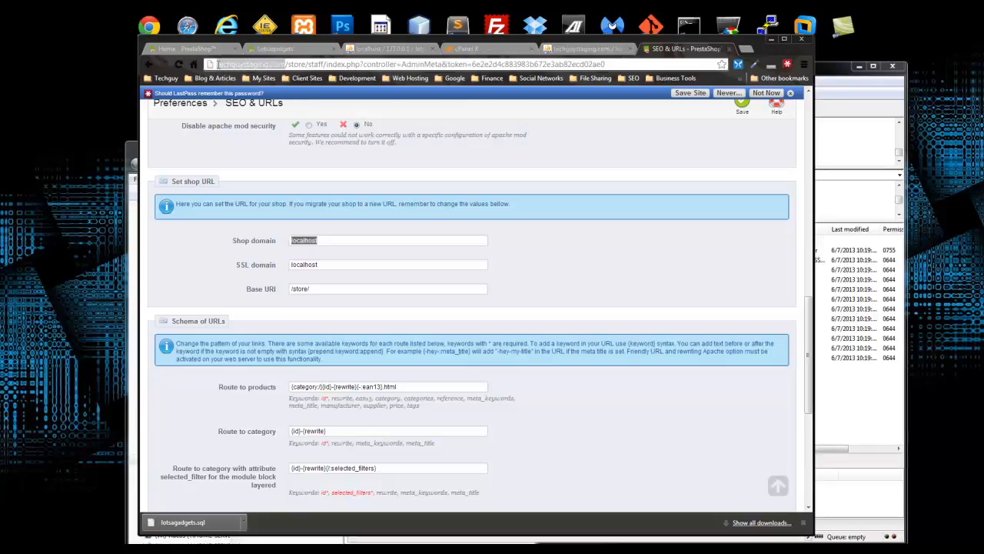
pyautogui.doubleClick(329, 242)
pyautogui.moveTo(319, 240); pyautogui.dragTo(331, 240)
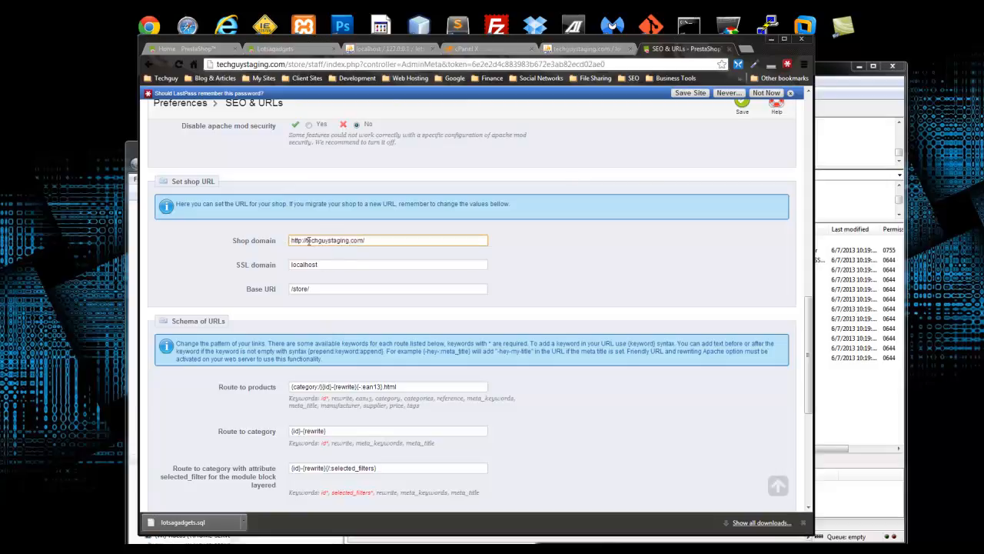
pyautogui.press('Delete')
pyautogui.press('End')
pyautogui.press('BackSpace')
# - Set the SSL domain to techguystaging.com as well and save the shop URL settings
pyautogui.scroll(-1, 352, 275)
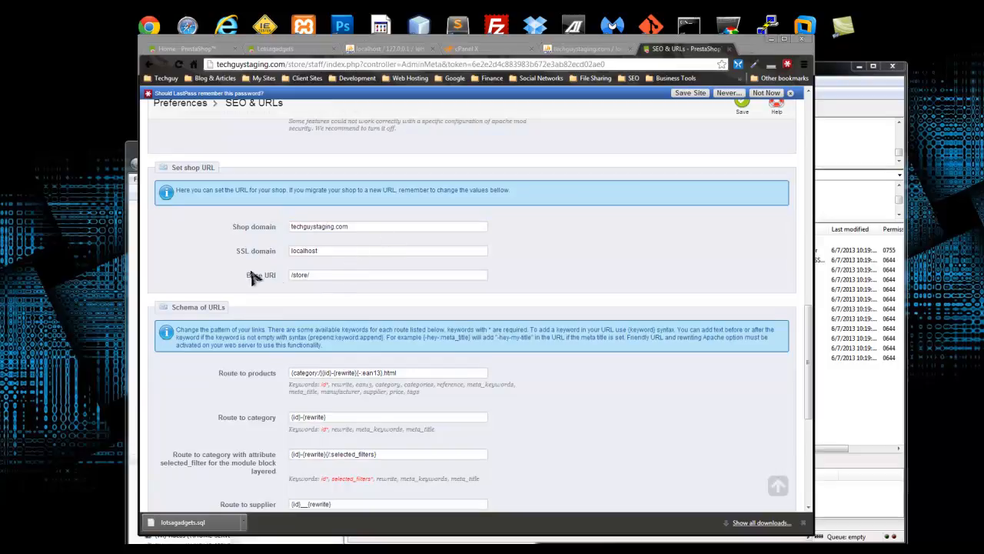
pyautogui.click(292, 251)
pyautogui.tripleClick(289, 224)
pyautogui.hotkey('ctrl', 'c')
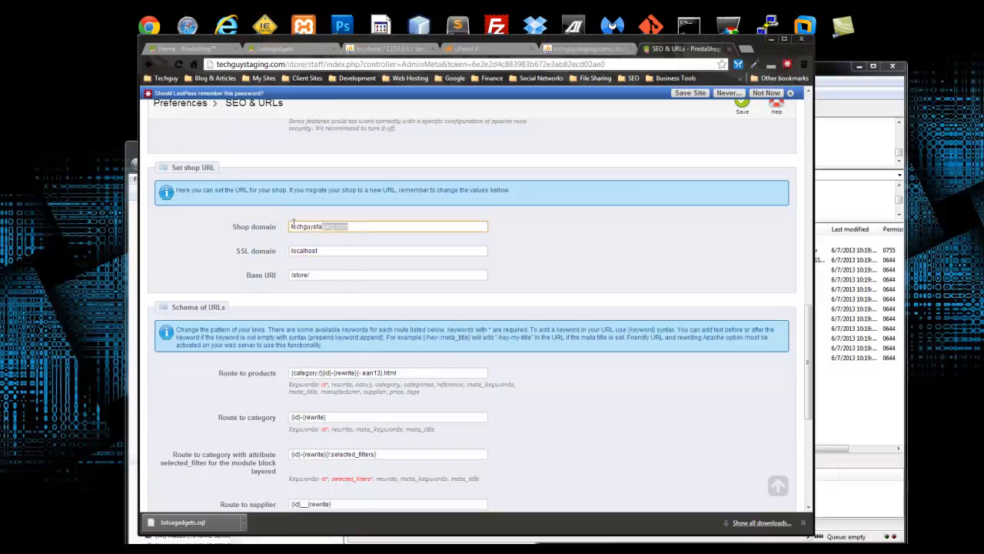
pyautogui.click(326, 251)
pyautogui.moveTo(329, 251); pyautogui.dragTo(276, 255)
pyautogui.hotkey('ctrl', 'v')
pyautogui.click(582, 264)
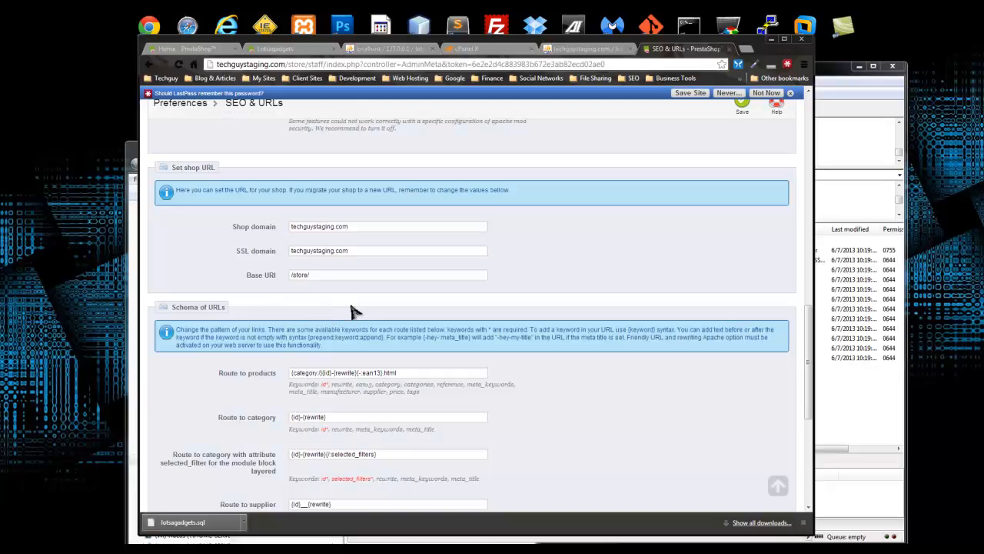
pyautogui.scroll(-4, 293, 307)
pyautogui.scroll(1, 567, 288)
pyautogui.click(742, 105)
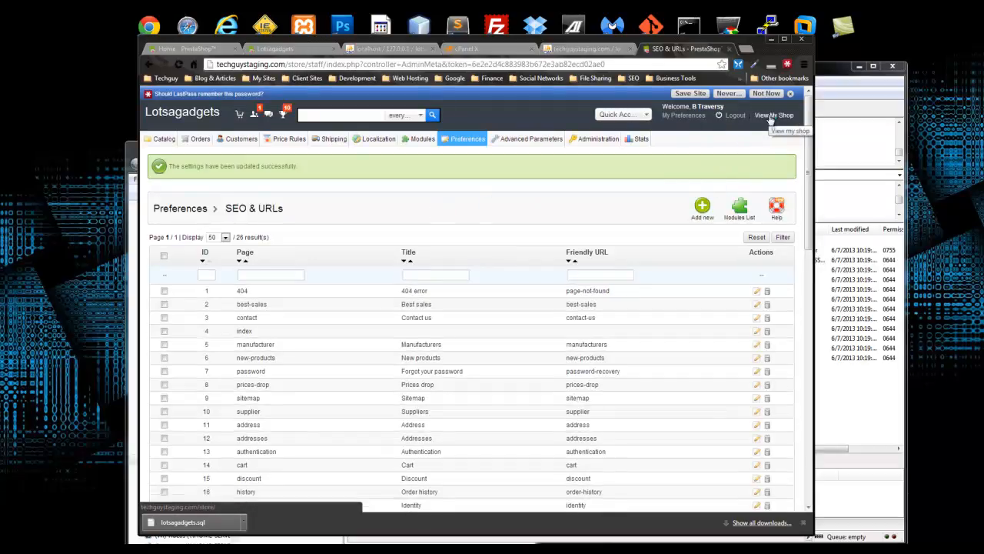
# - Open the storefront, review the iPod shuffle page ($66.05, in stock), then return to admin
pyautogui.click(770, 117)
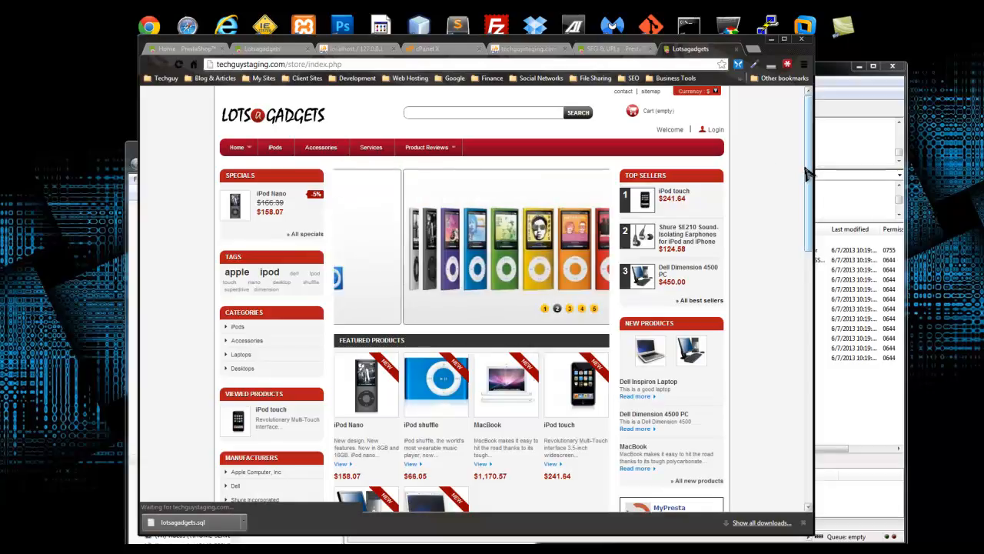
pyautogui.moveTo(808, 176); pyautogui.dragTo(816, 393)
pyautogui.scroll(15, 828, 325)
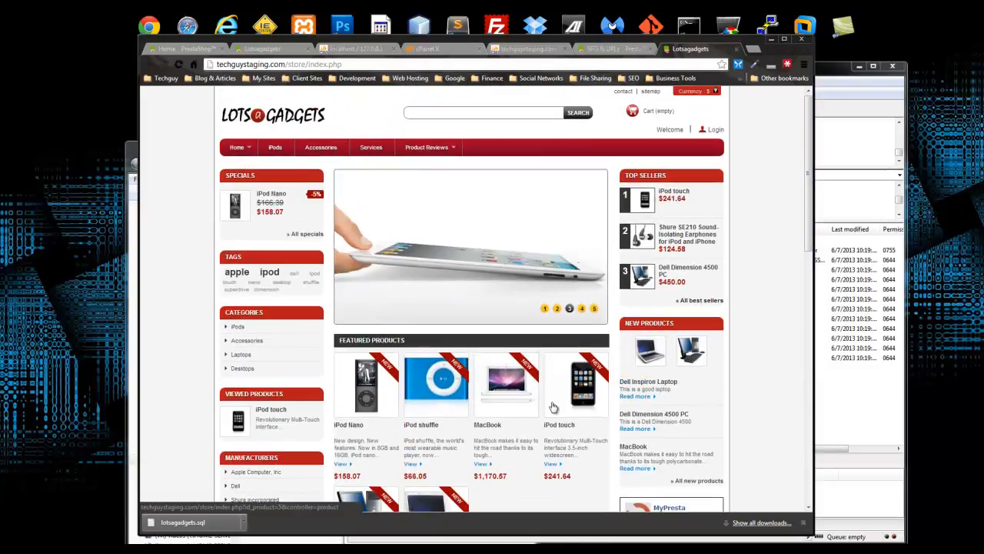
pyautogui.click(432, 385)
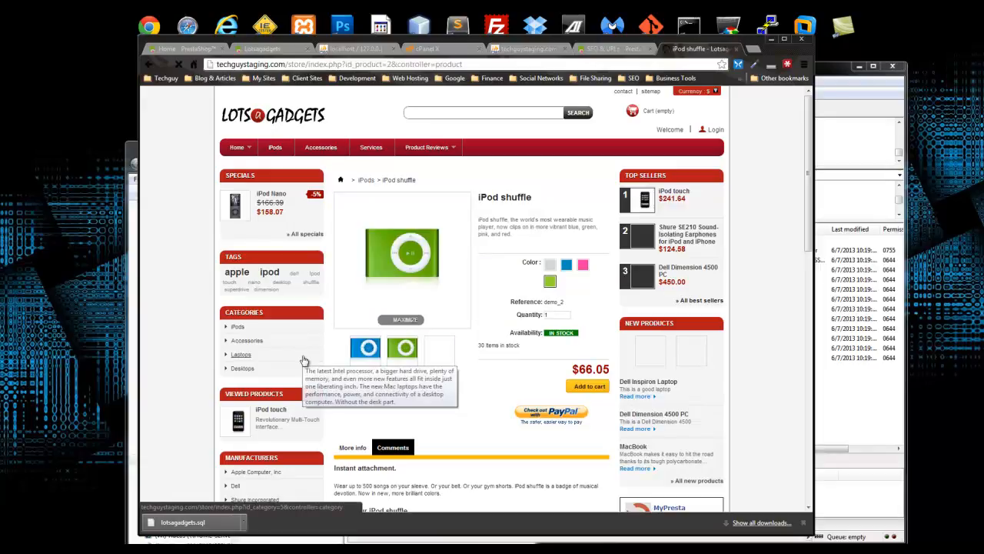
pyautogui.scroll(-3, 303, 366)
pyautogui.scroll(-2, 303, 367)
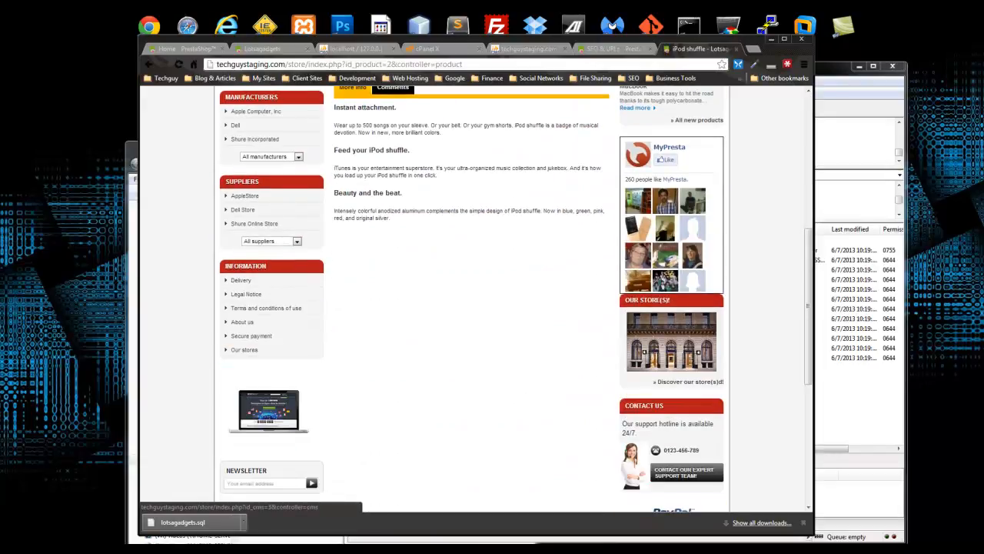
pyautogui.scroll(5, 596, 378)
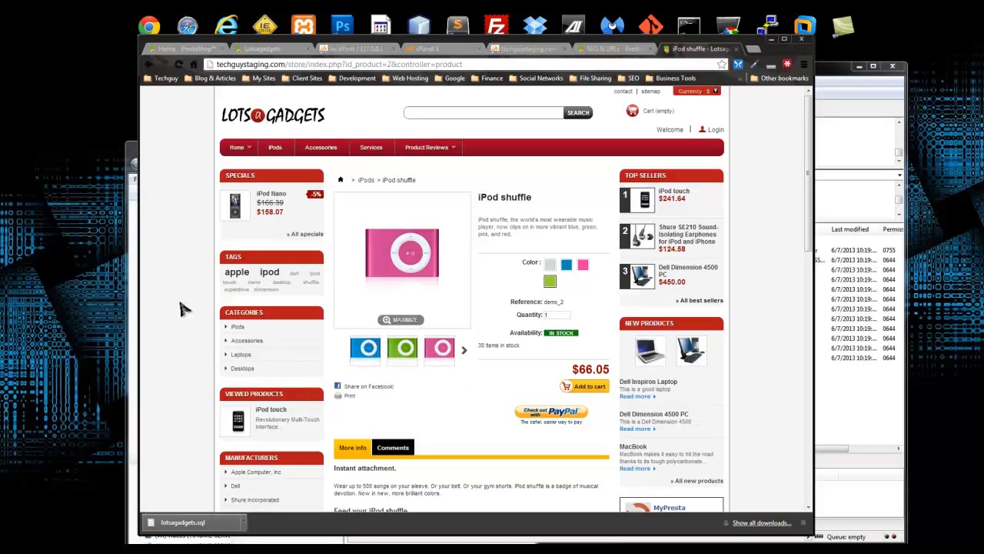
pyautogui.moveTo(234, 150)
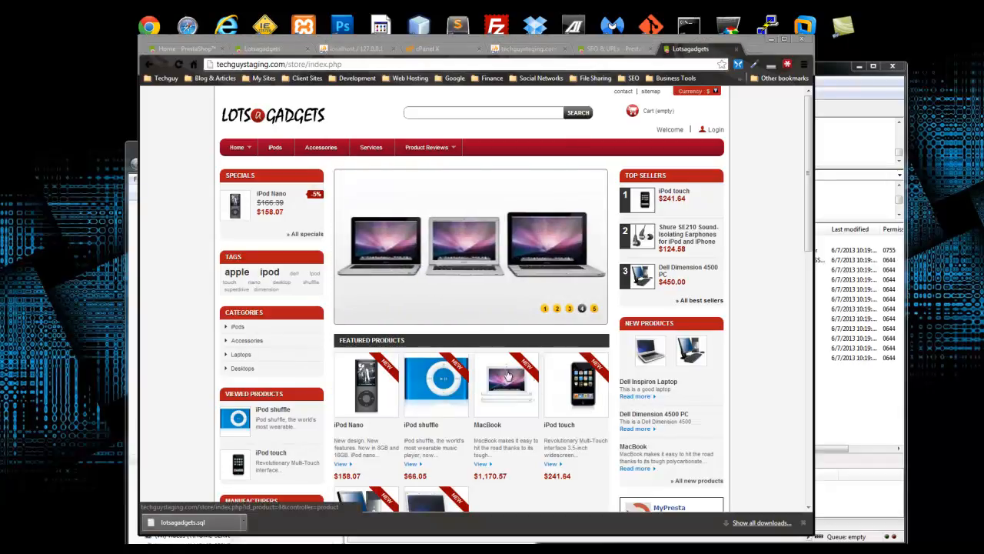
pyautogui.click(601, 51)
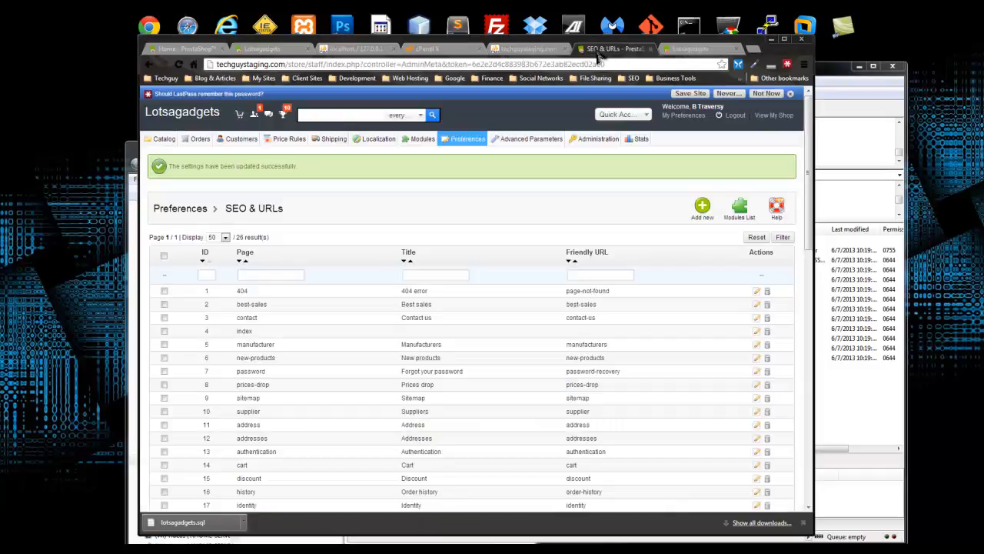
# - Open Advanced Parameters > Configuration Information, scroll through it, then open Administration > Preferences
pyautogui.moveTo(586, 142)
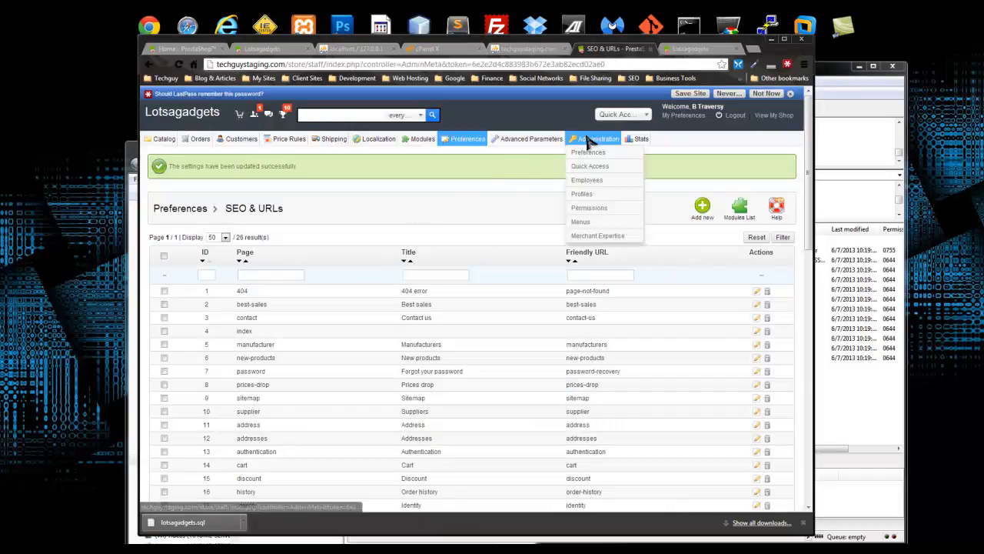
pyautogui.moveTo(540, 143)
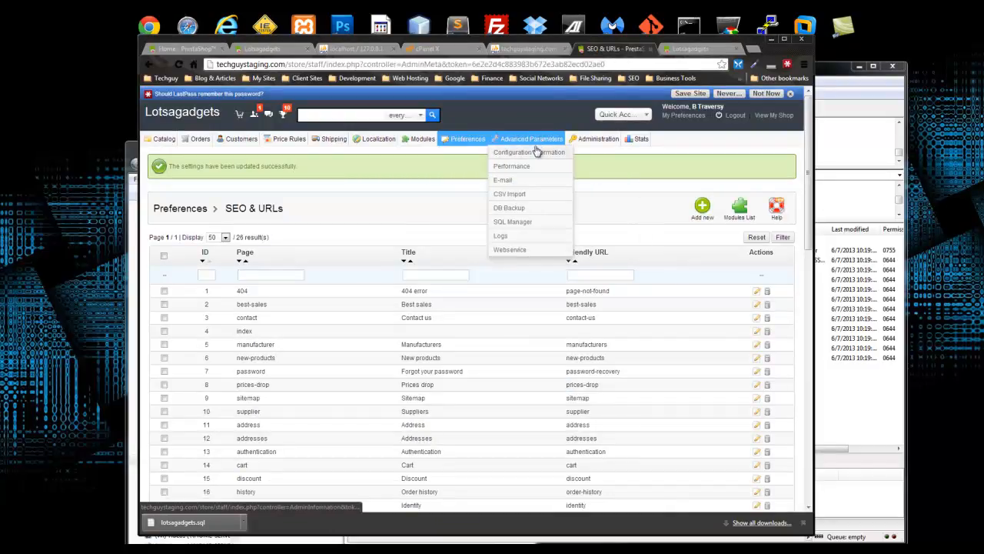
pyautogui.click(537, 152)
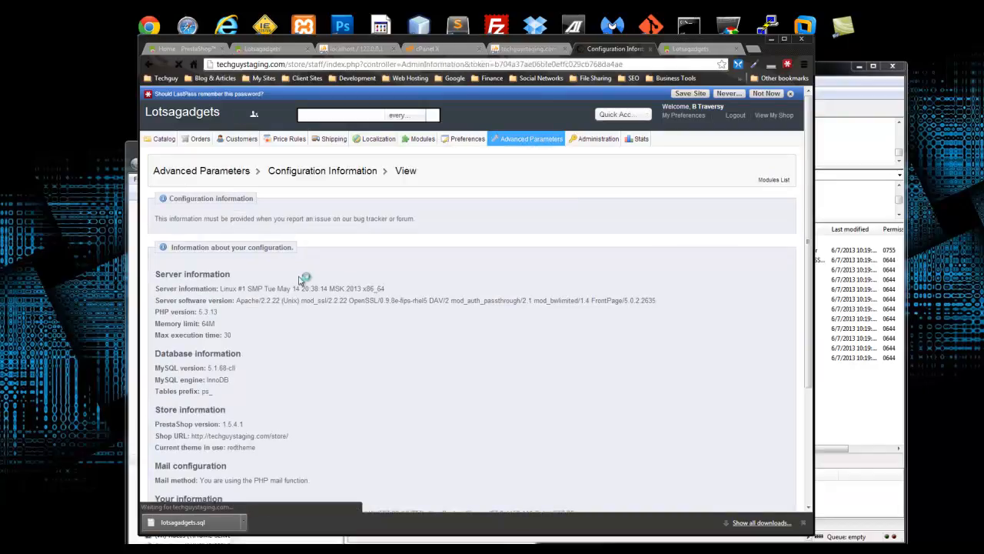
pyautogui.scroll(-3, 302, 282)
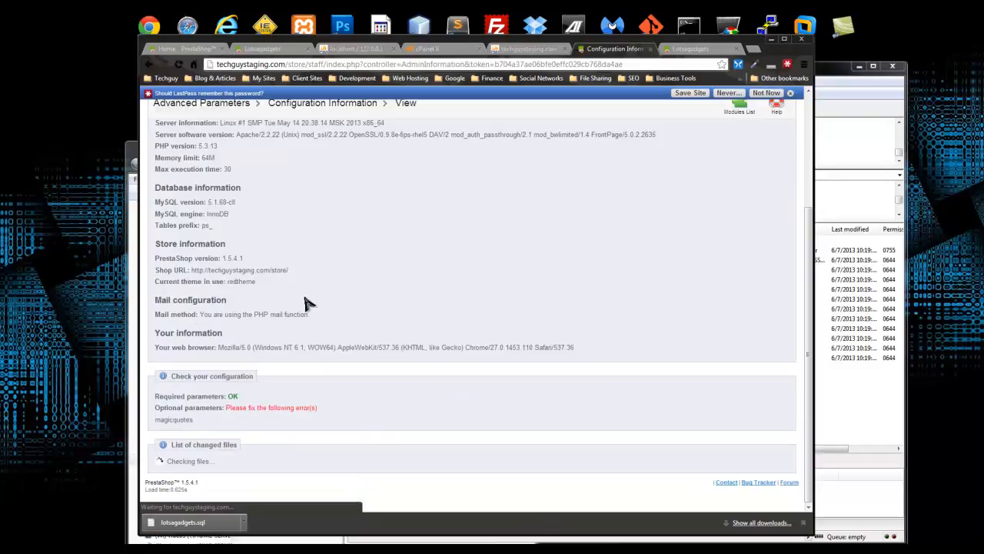
pyautogui.moveTo(592, 145)
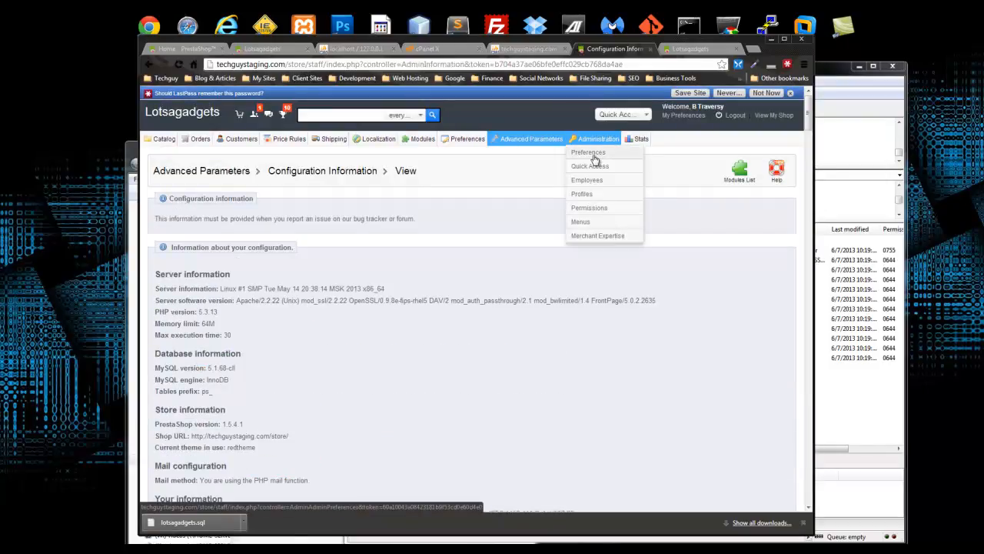
pyautogui.click(595, 159)
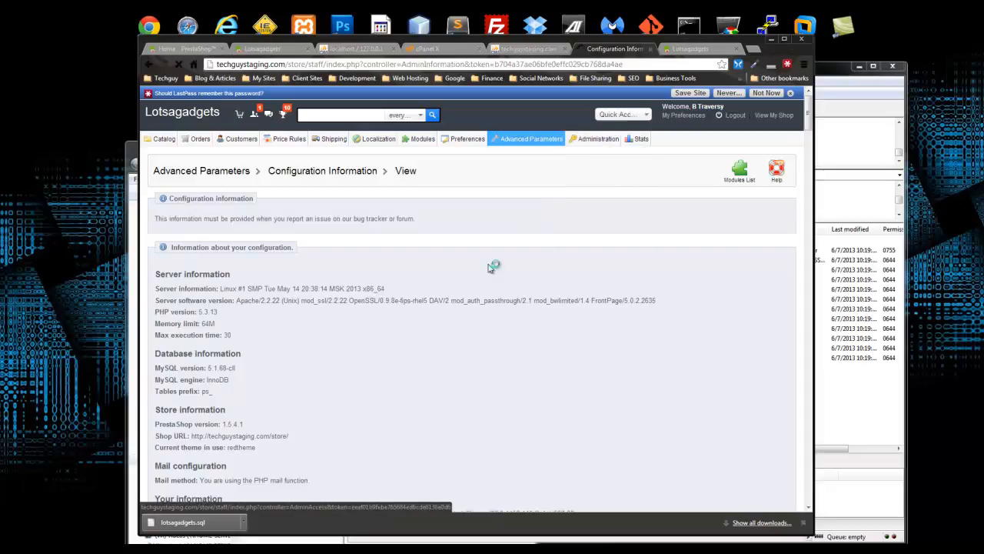
# - Open the Advanced Parameters > E-mail settings page
pyautogui.scroll(-5, 454, 263)
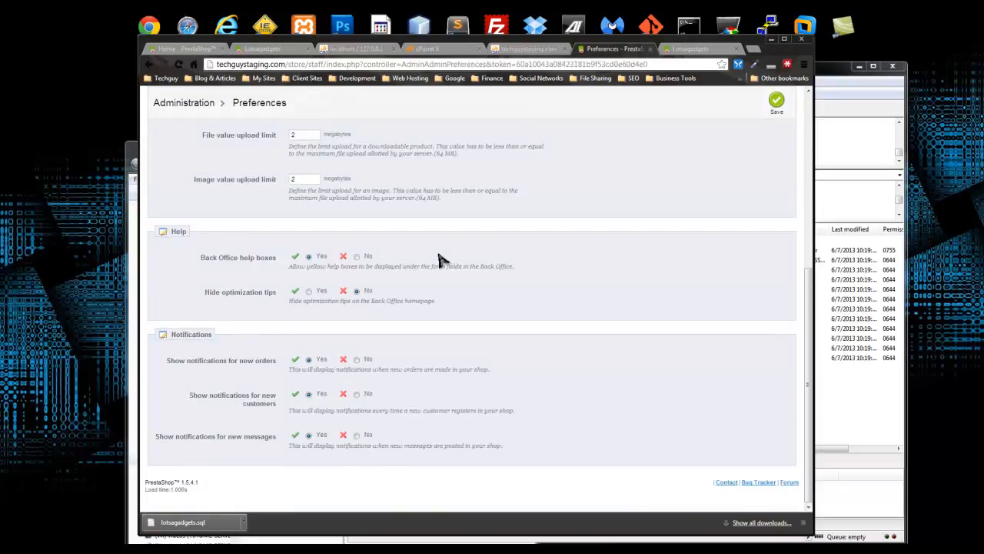
pyautogui.scroll(10, 438, 261)
pyautogui.moveTo(593, 139)
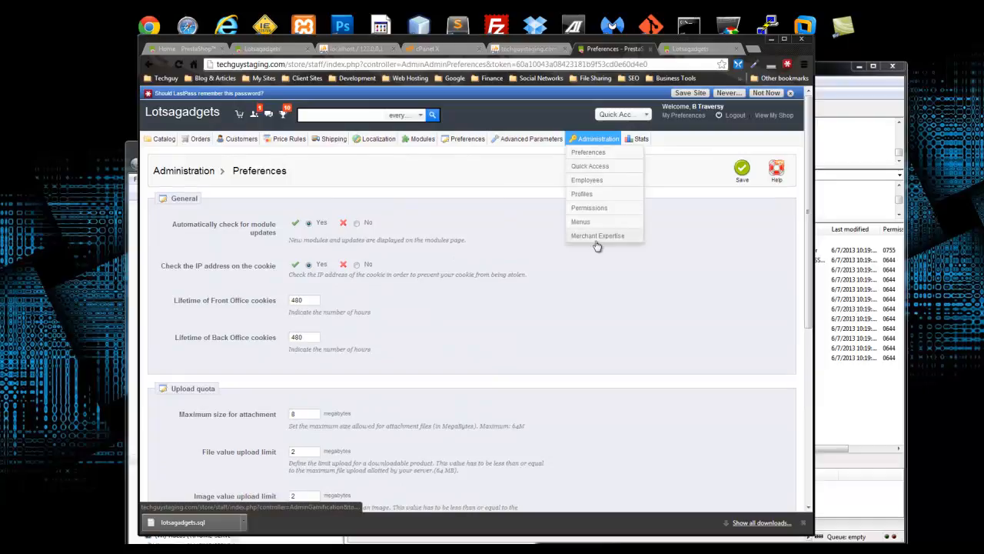
pyautogui.moveTo(542, 142)
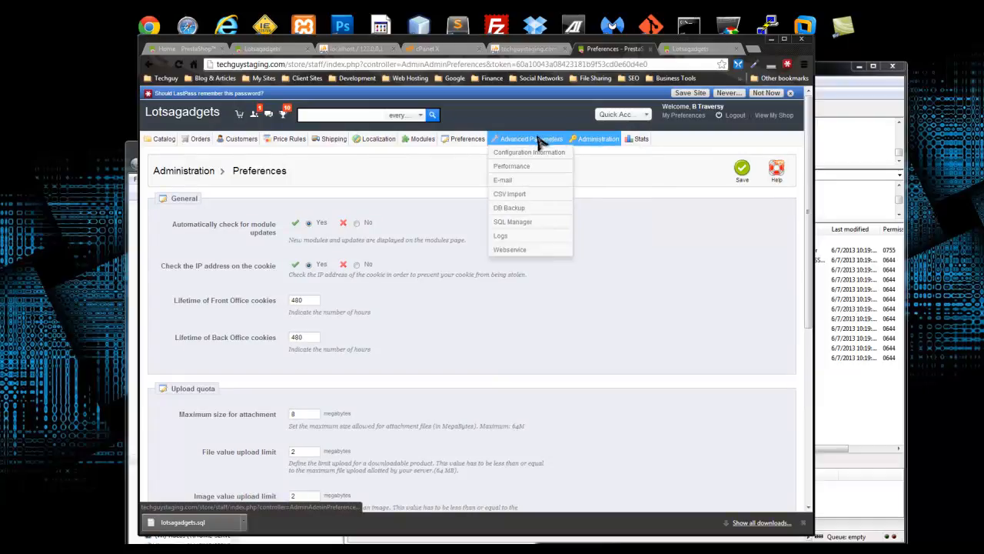
pyautogui.click(538, 182)
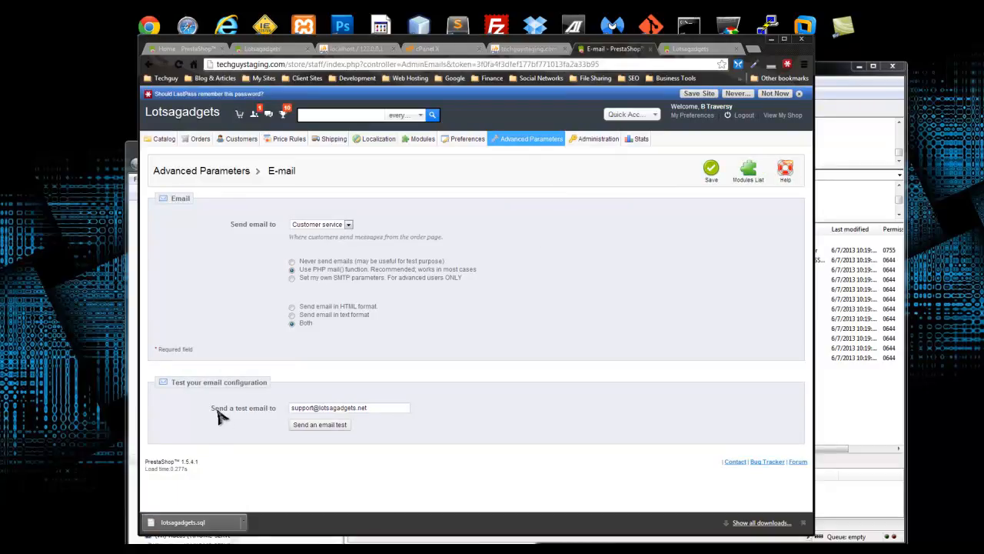
# - Replace the 'Send a test email to' address with a Gmail address
pyautogui.click(297, 408)
pyautogui.moveTo(374, 407); pyautogui.dragTo(291, 410)
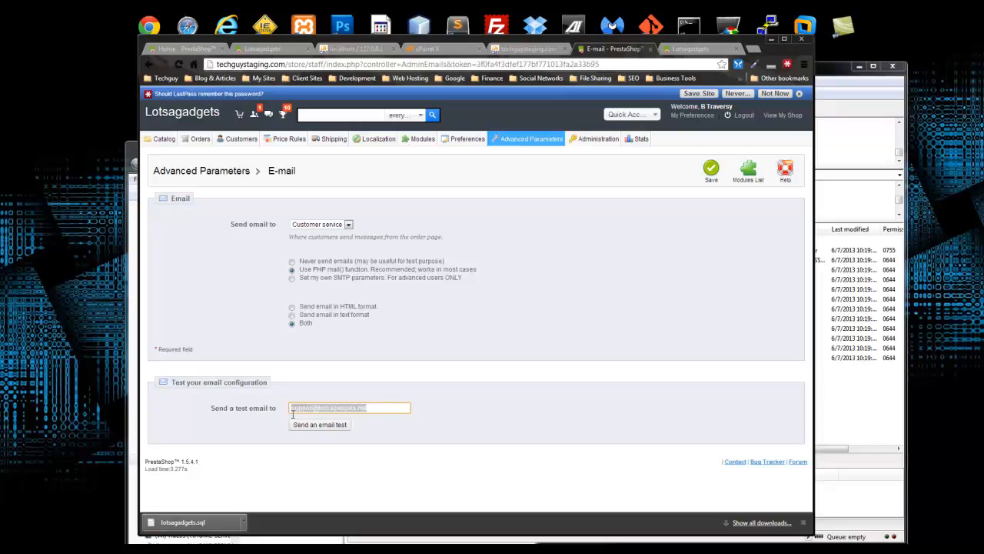
pyautogui.moveTo(366, 408); pyautogui.dragTo(325, 409)
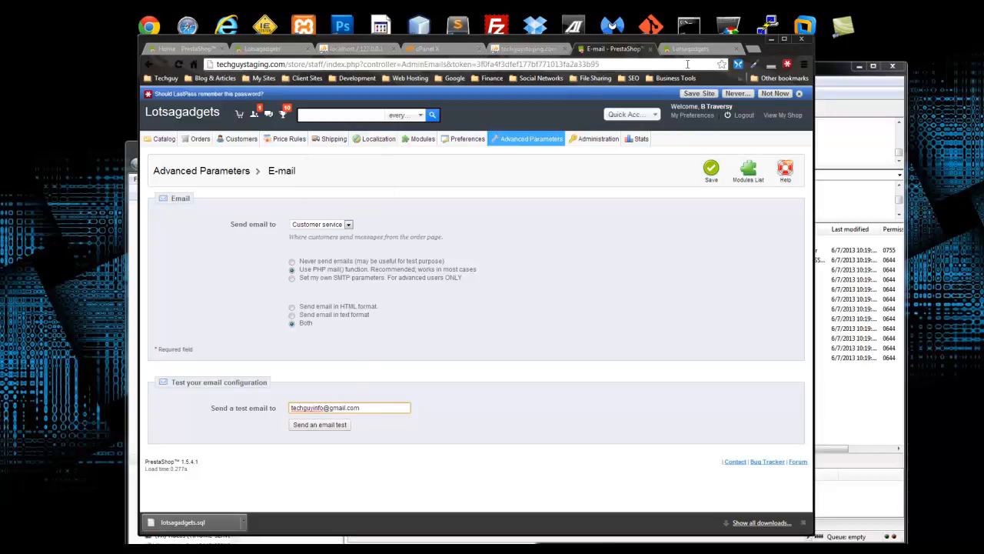
# - Reload cPanel and open the Email Accounts page
pyautogui.click(428, 48)
pyautogui.scroll(5, 477, 162)
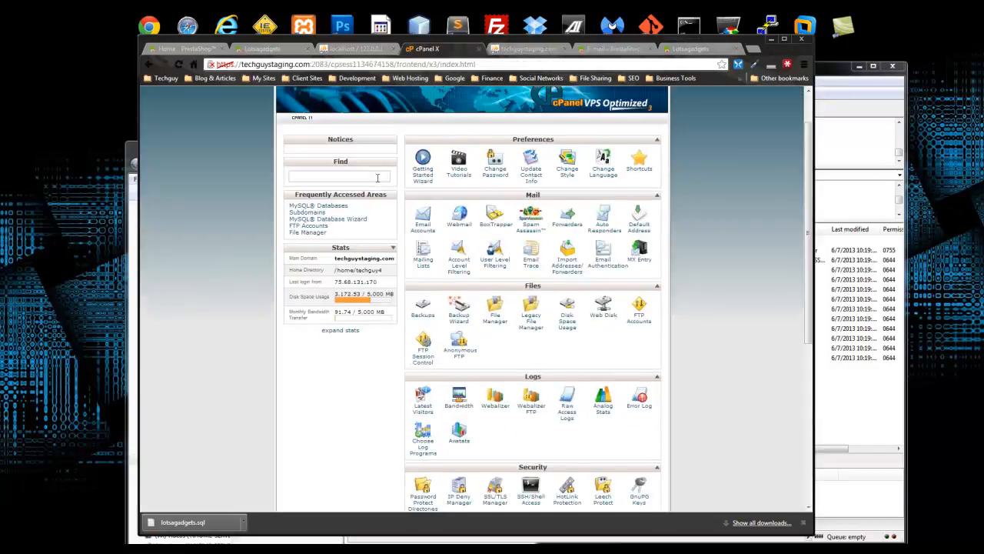
pyautogui.click(285, 117)
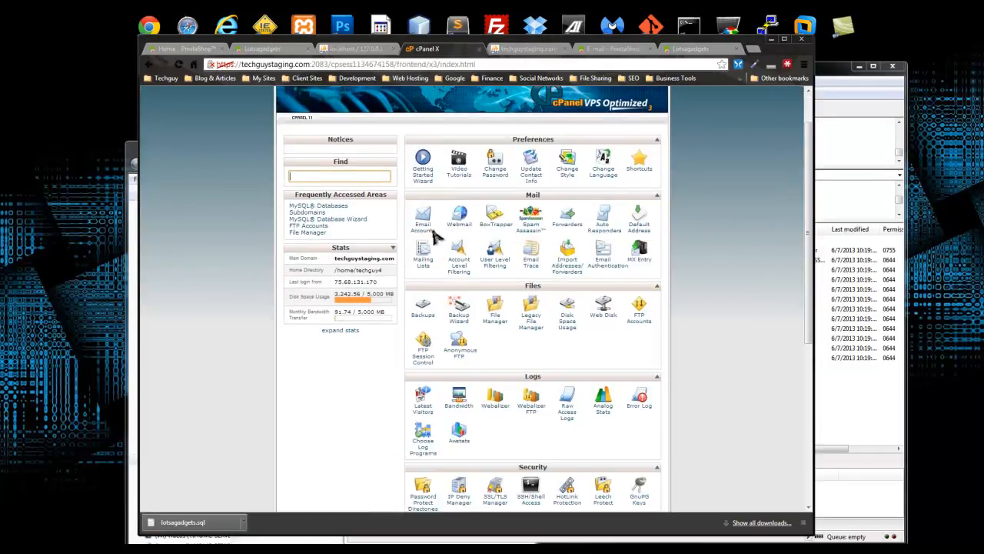
pyautogui.click(449, 253)
pyautogui.click(409, 225)
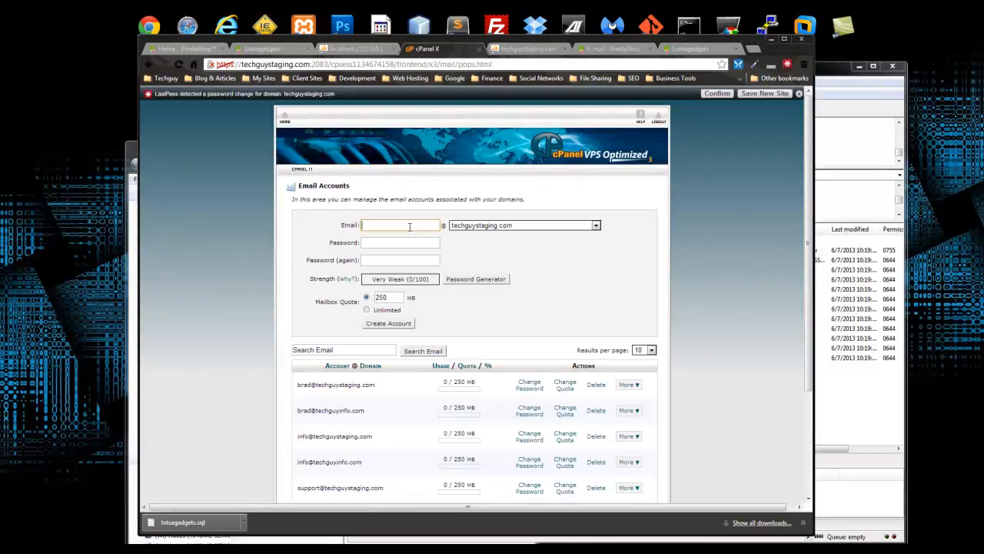
pyautogui.scroll(-2, 378, 340)
pyautogui.scroll(2, 403, 223)
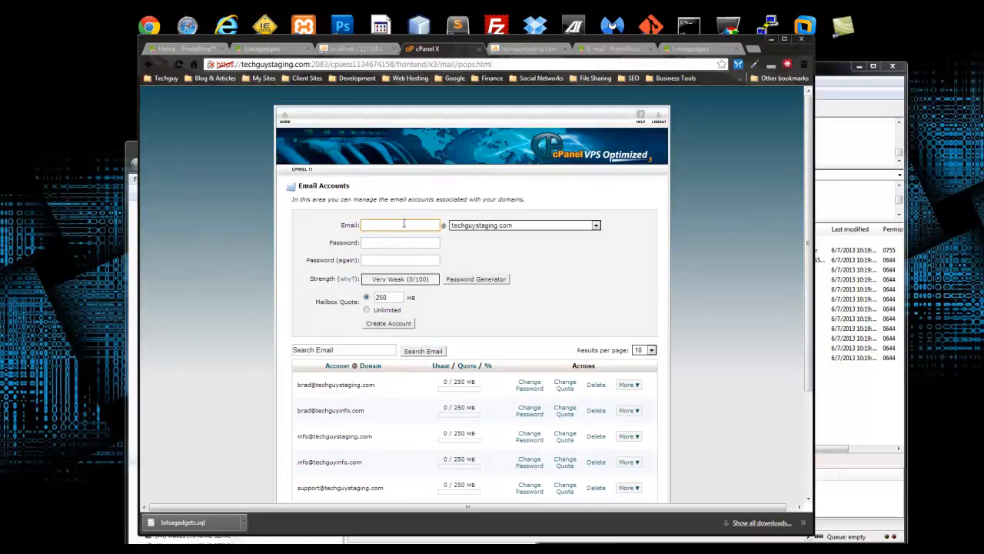
pyautogui.scroll(-1, 393, 223)
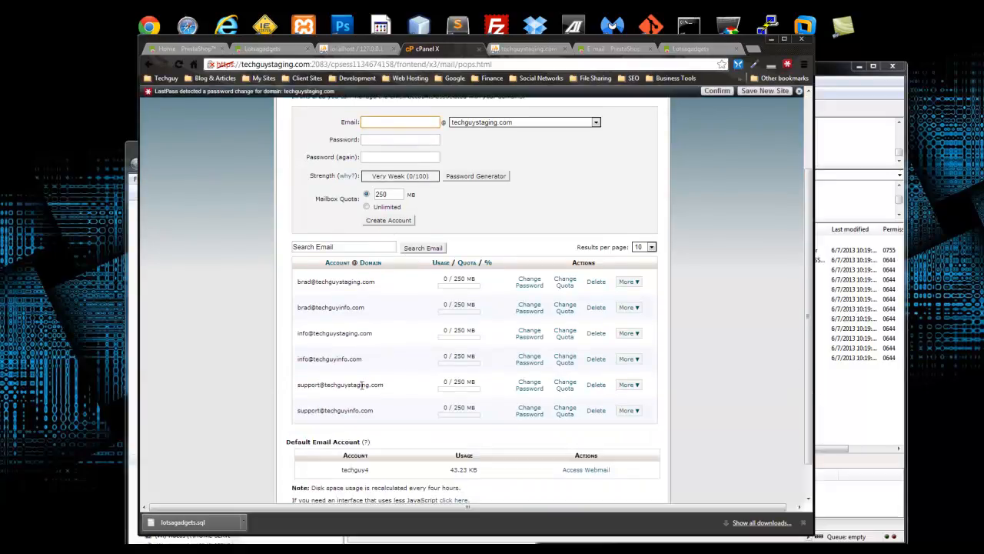
# - Set and confirm a new password for the support mailbox, then copy its address
pyautogui.click(527, 385)
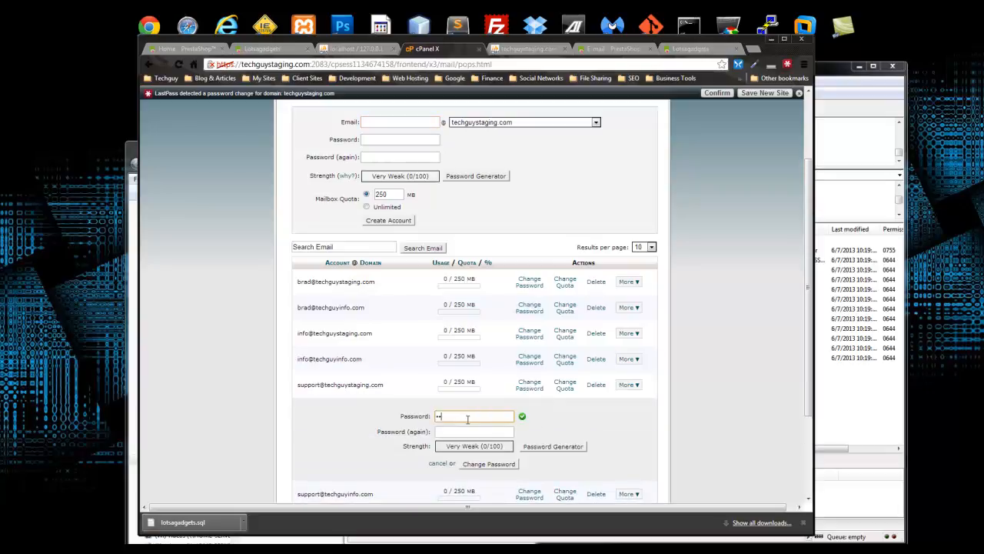
pyautogui.write('•')
pyautogui.click(453, 431)
pyautogui.write('••••')
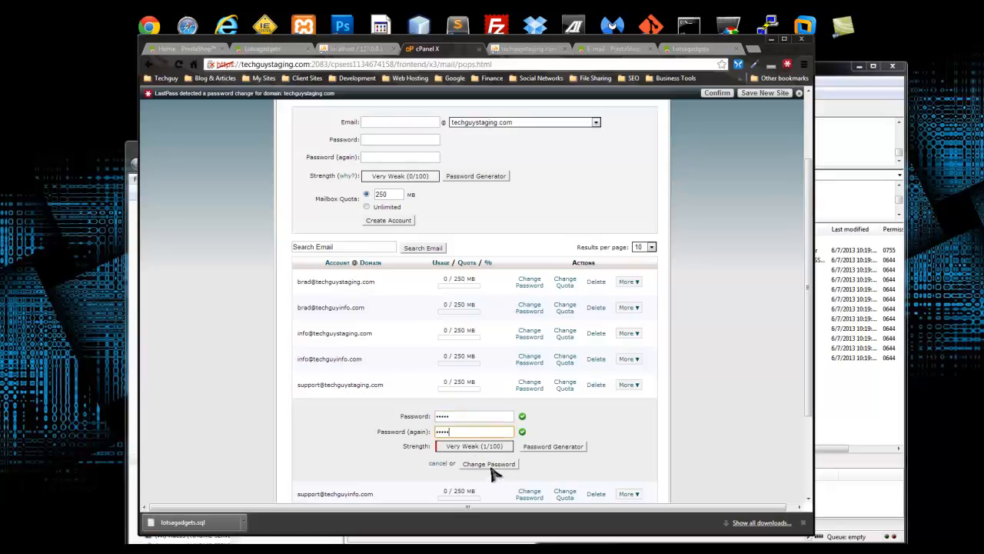
pyautogui.click(487, 463)
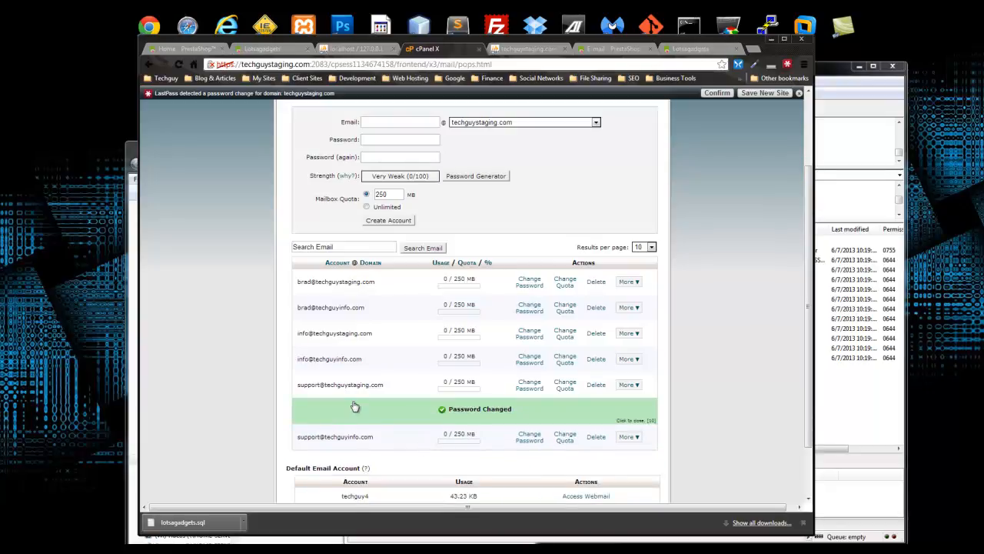
pyautogui.moveTo(386, 385); pyautogui.dragTo(306, 385)
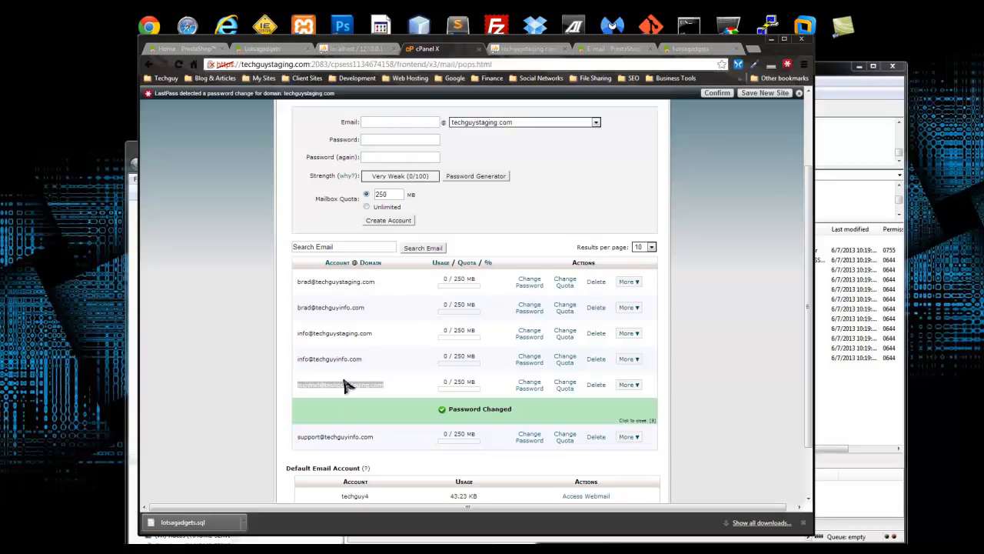
pyautogui.click(360, 47)
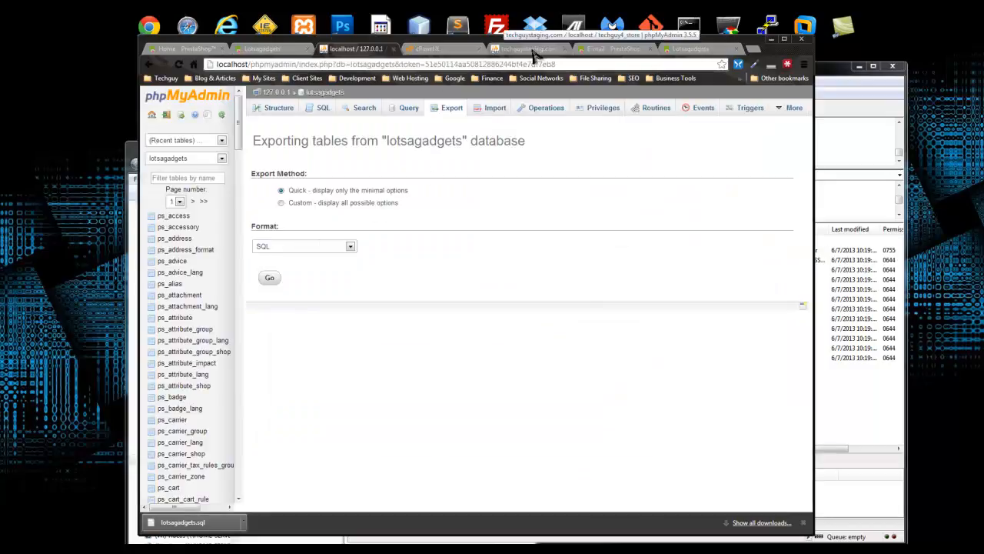
# - Paste the support mailbox address as the test recipient and send a test email
pyautogui.click(624, 50)
pyautogui.hotkey('ctrl', 'v')
pyautogui.click(501, 436)
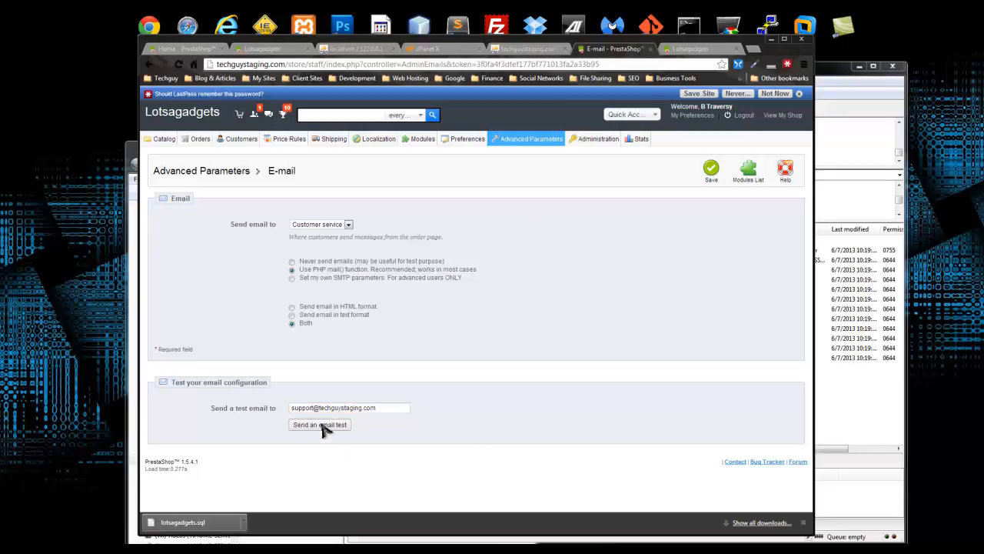
pyautogui.click(323, 427)
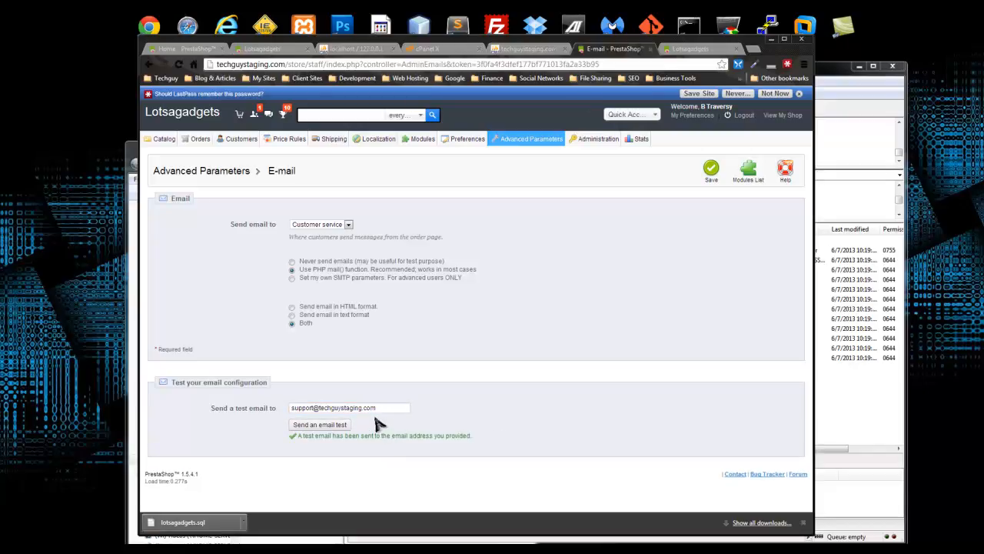
pyautogui.click(524, 50)
pyautogui.click(428, 49)
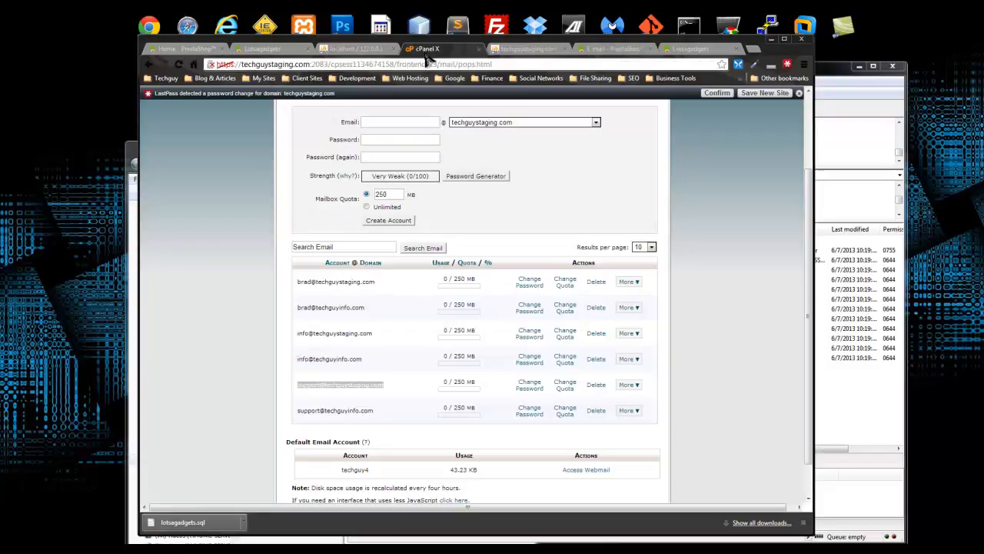
# - Log in to the support mailbox's webmail and read the PrestaShop test message in SquirrelMail
pyautogui.click(629, 384)
pyautogui.click(639, 400)
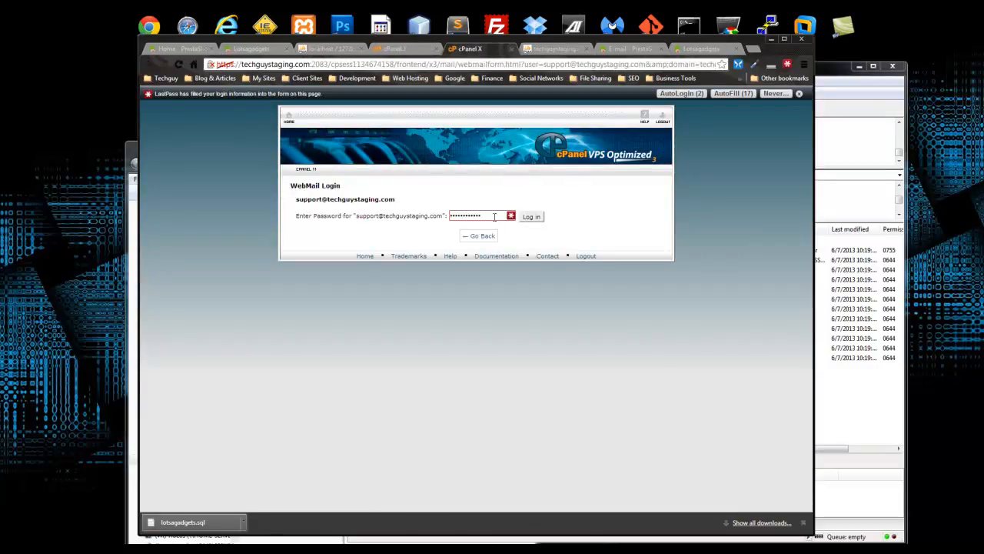
pyautogui.write('••••')
pyautogui.click(531, 216)
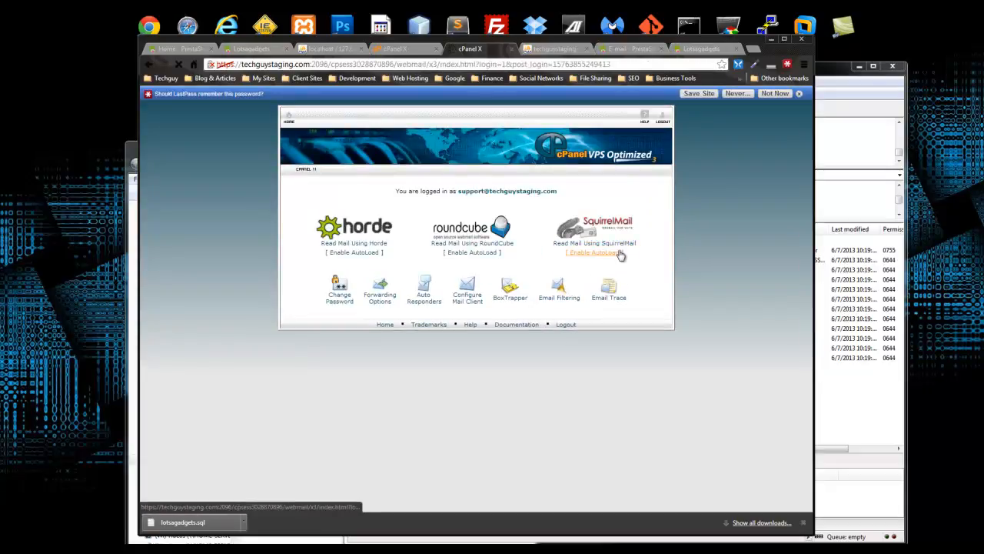
pyautogui.click(619, 255)
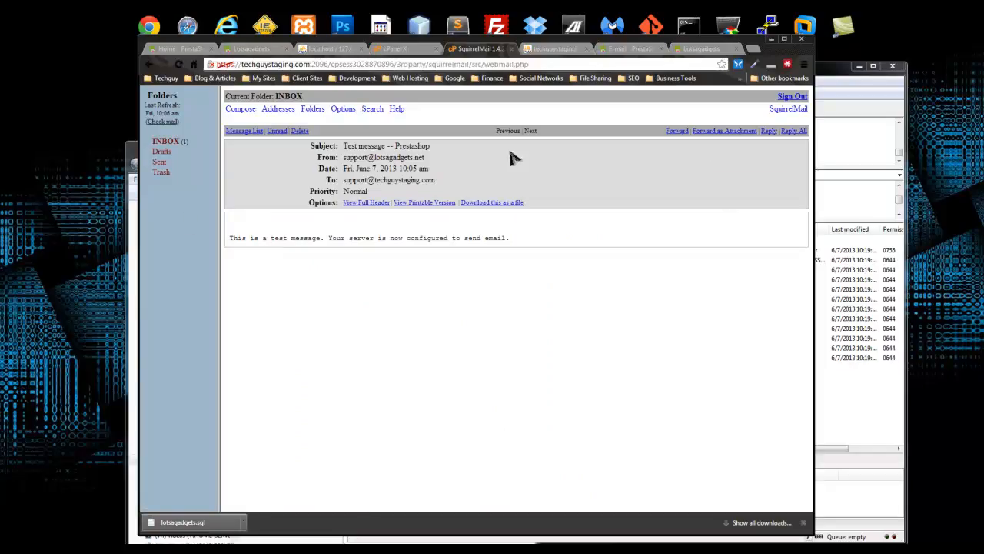
pyautogui.click(629, 49)
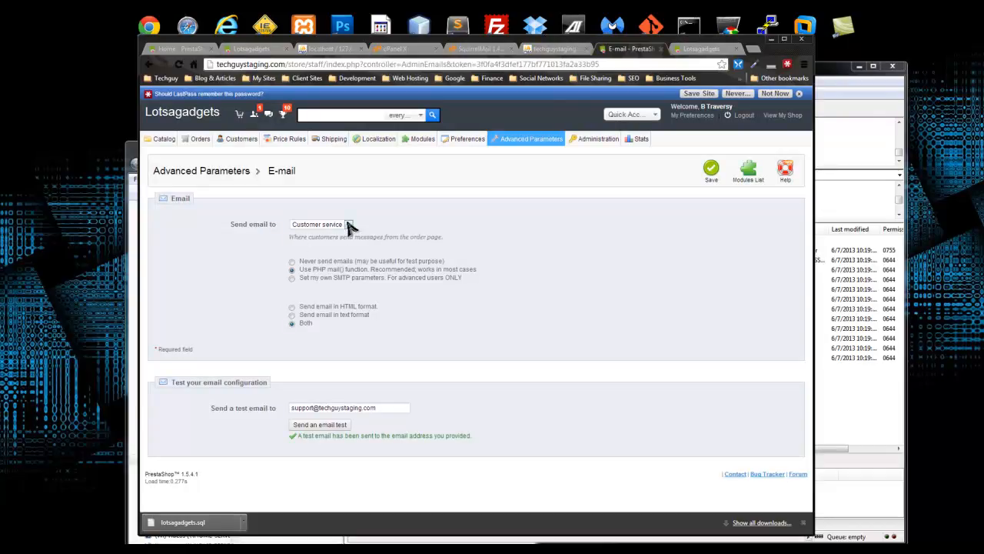
# - Keep Customer service as the 'Send email to' recipient and save the e-mail settings
pyautogui.click(348, 223)
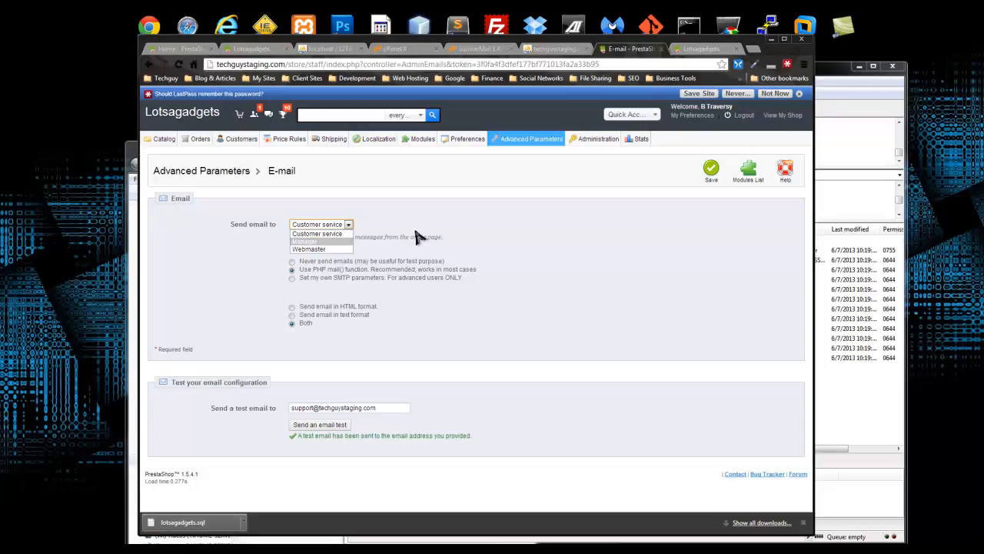
pyautogui.click(418, 237)
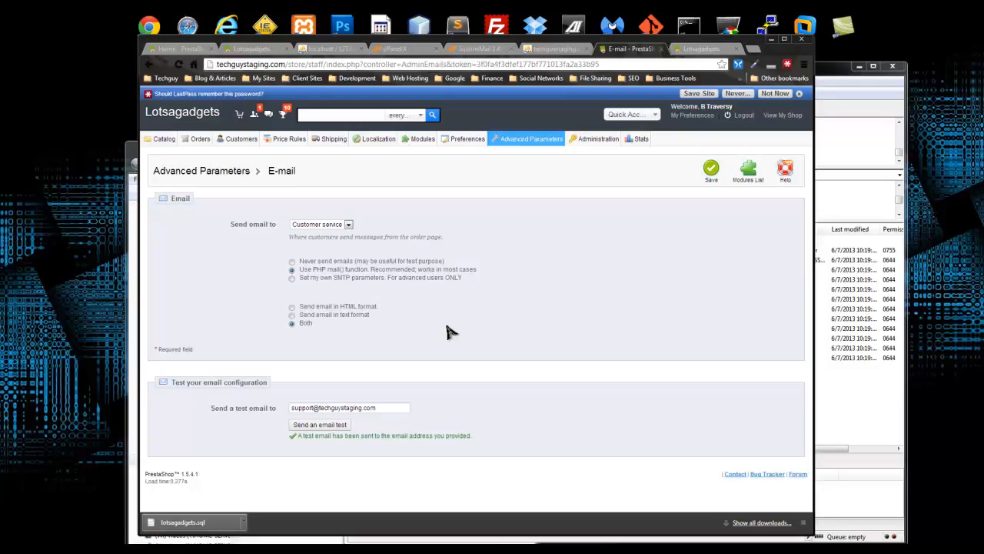
pyautogui.click(712, 174)
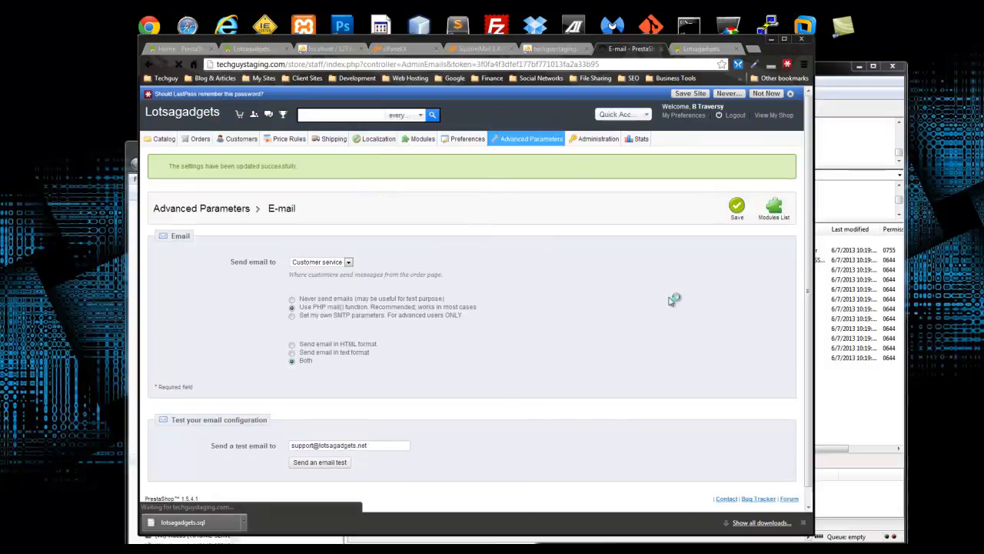
pyautogui.moveTo(421, 145)
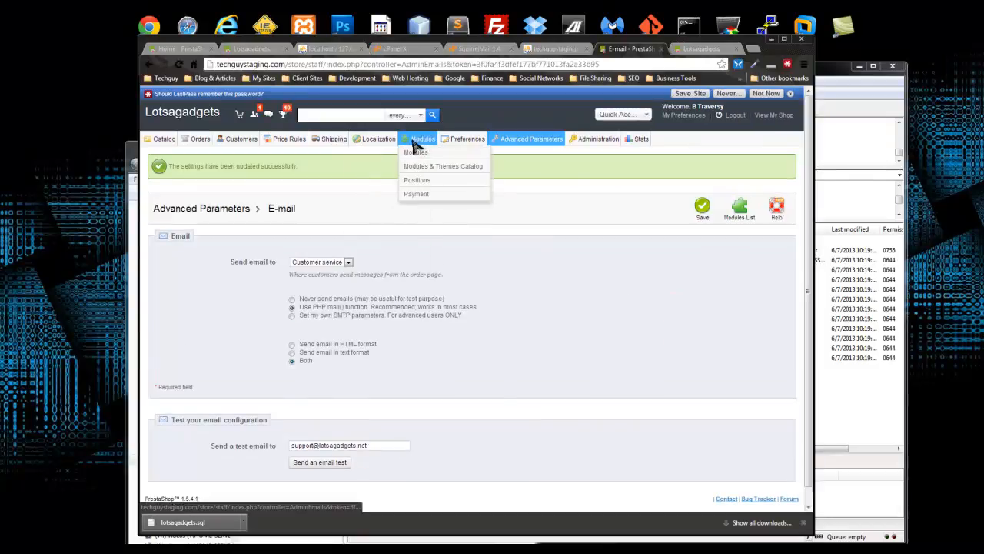
# - Filter the Modules list to the Payments and Gateways category
pyautogui.click(433, 157)
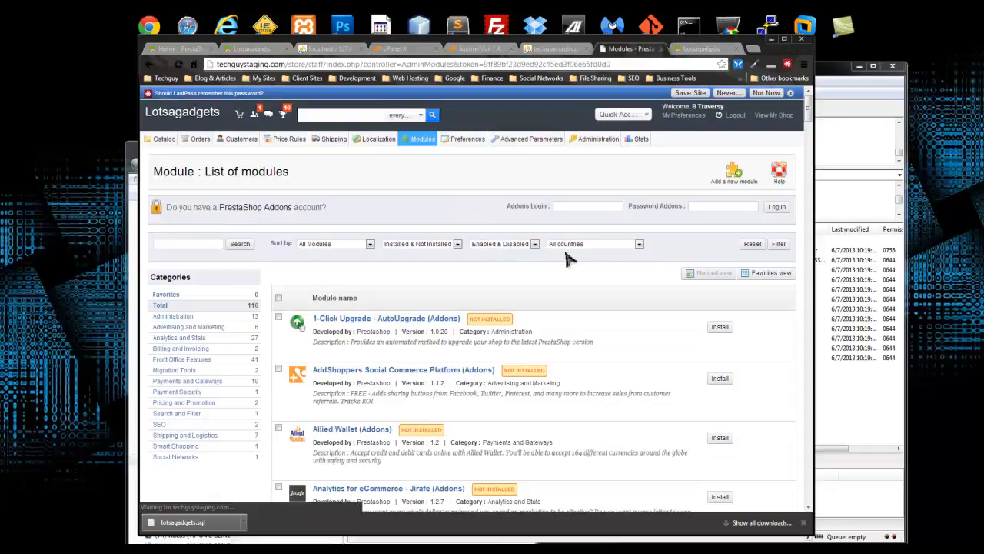
pyautogui.click(355, 247)
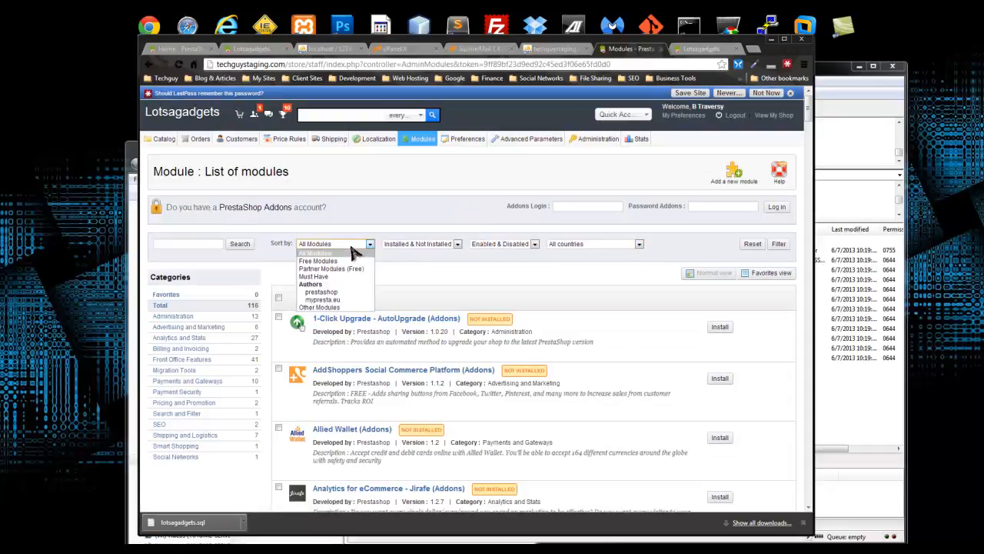
pyautogui.click(429, 225)
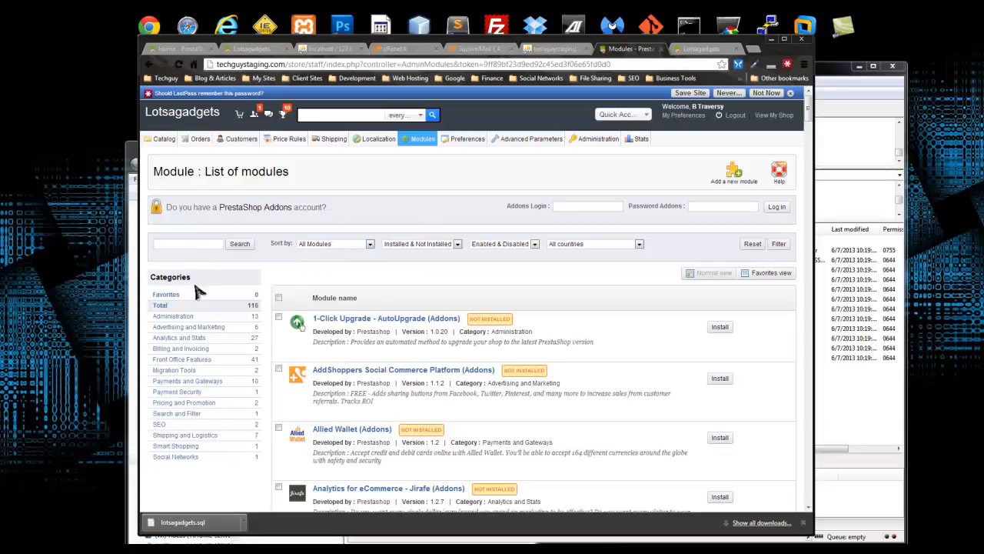
pyautogui.click(204, 383)
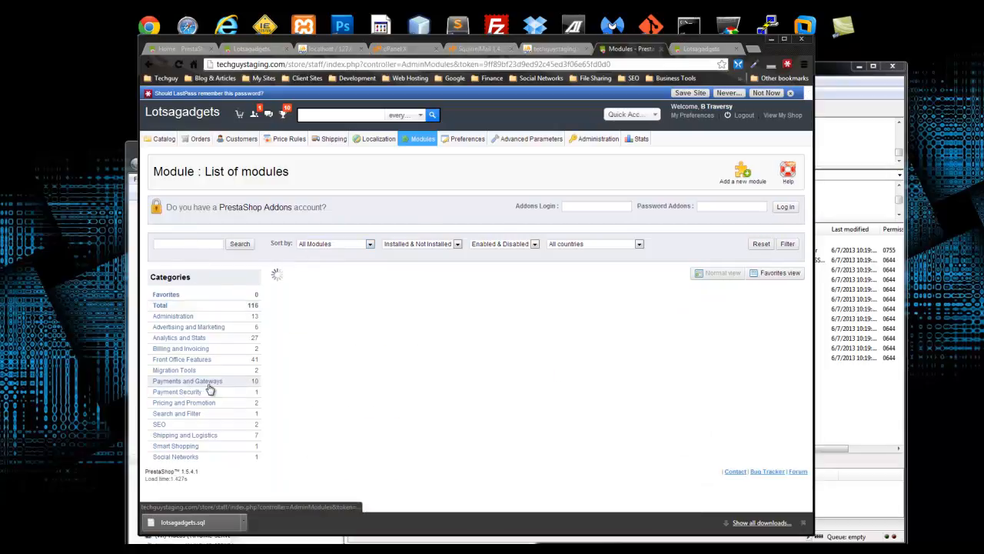
pyautogui.scroll(-2, 284, 300)
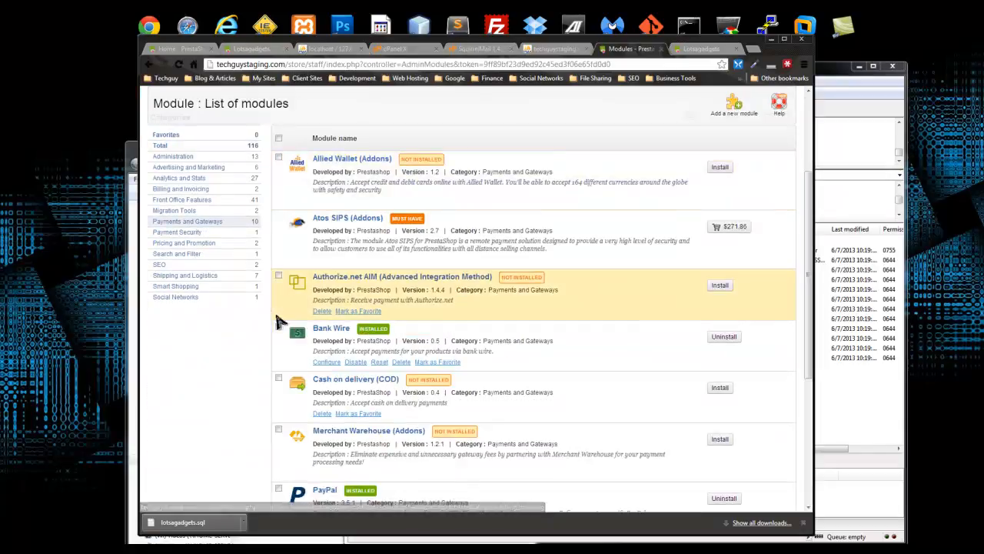
pyautogui.scroll(-1, 277, 300)
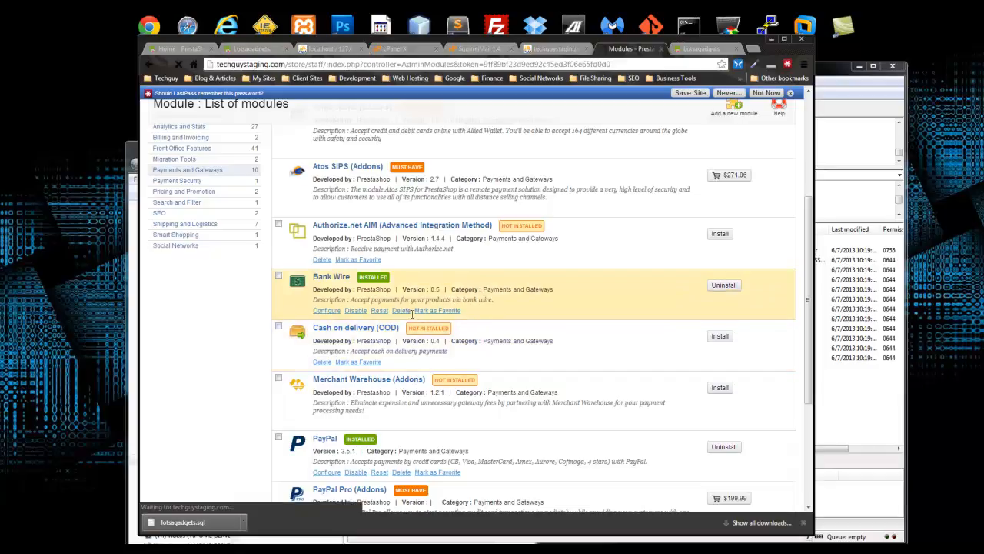
# - Disable the Bank Wire and Payment by check modules
pyautogui.click(400, 312)
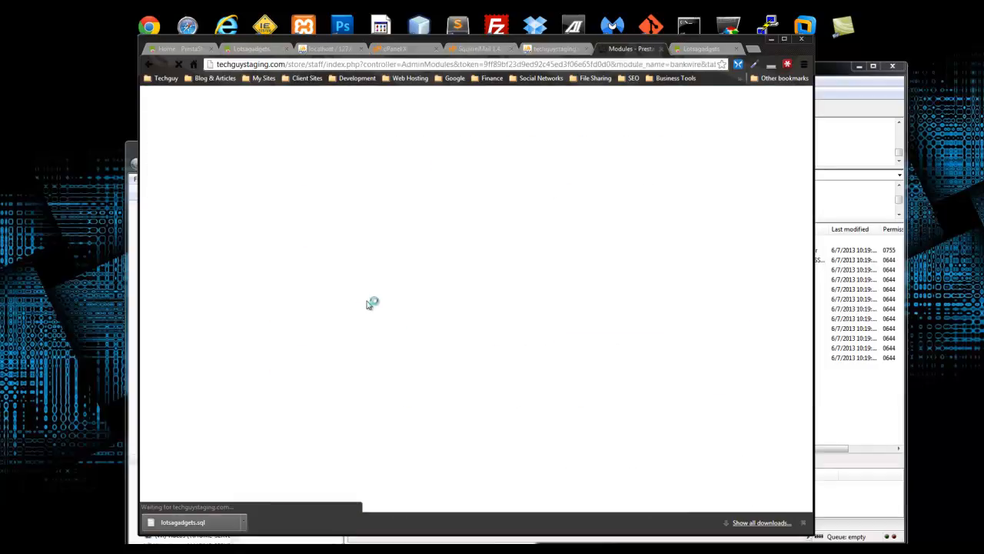
pyautogui.scroll(-4, 371, 304)
pyautogui.scroll(-1, 448, 279)
pyautogui.scroll(-1, 450, 279)
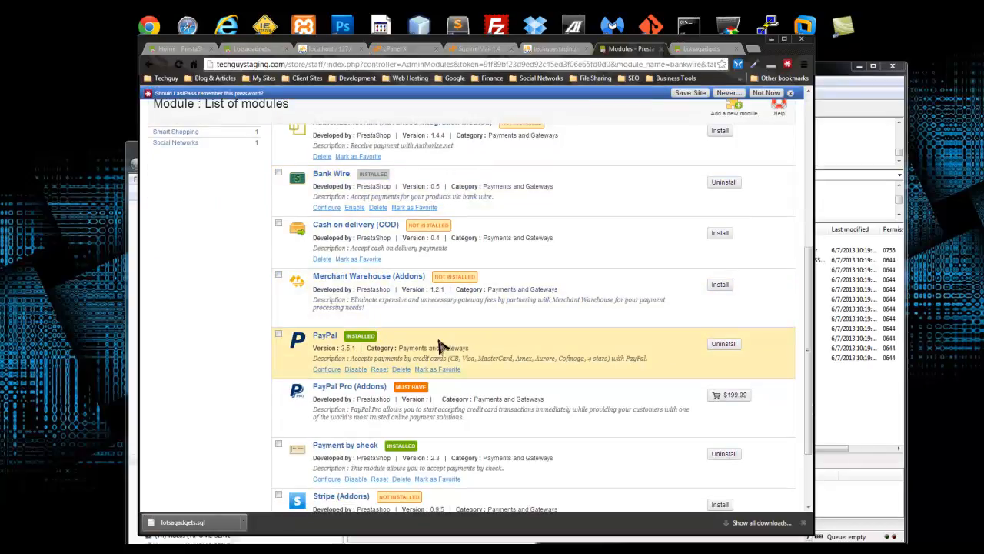
pyautogui.scroll(-1, 357, 347)
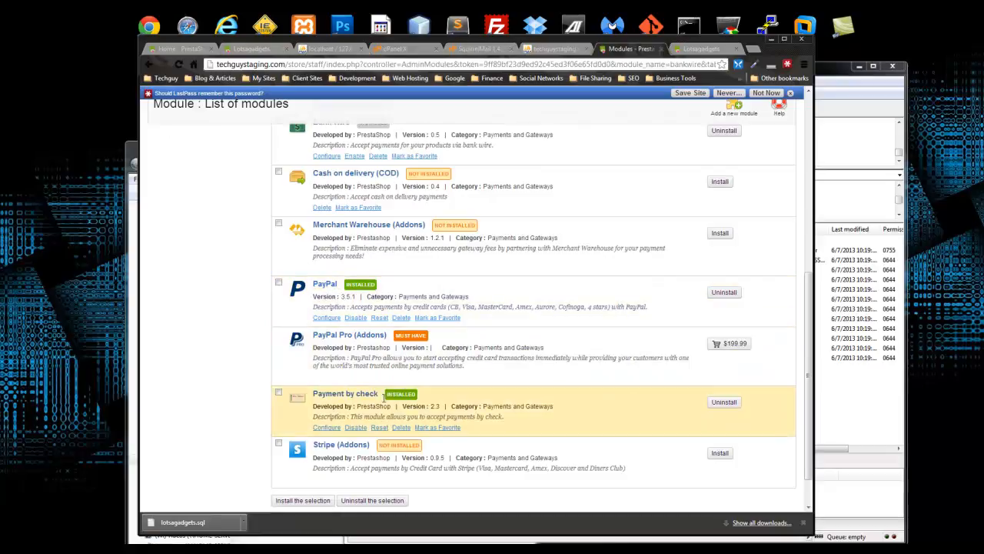
pyautogui.click(356, 427)
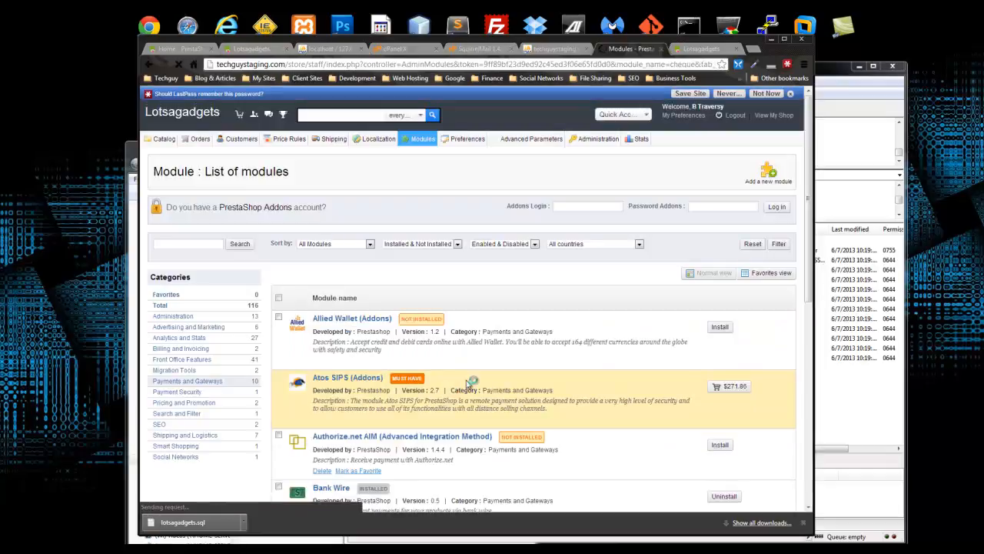
pyautogui.scroll(-2, 455, 391)
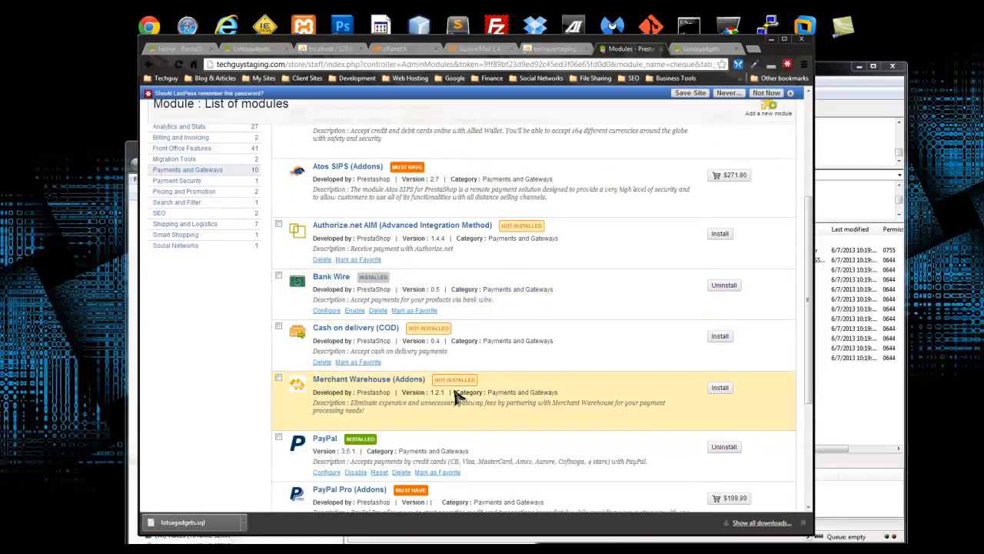
pyautogui.scroll(-2, 457, 393)
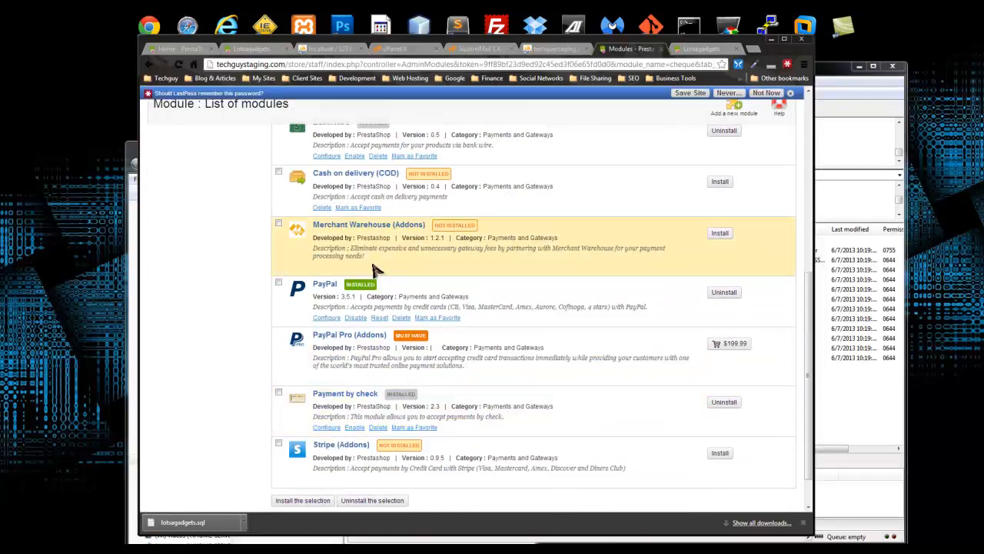
pyautogui.scroll(3, 475, 314)
pyautogui.scroll(2, 475, 314)
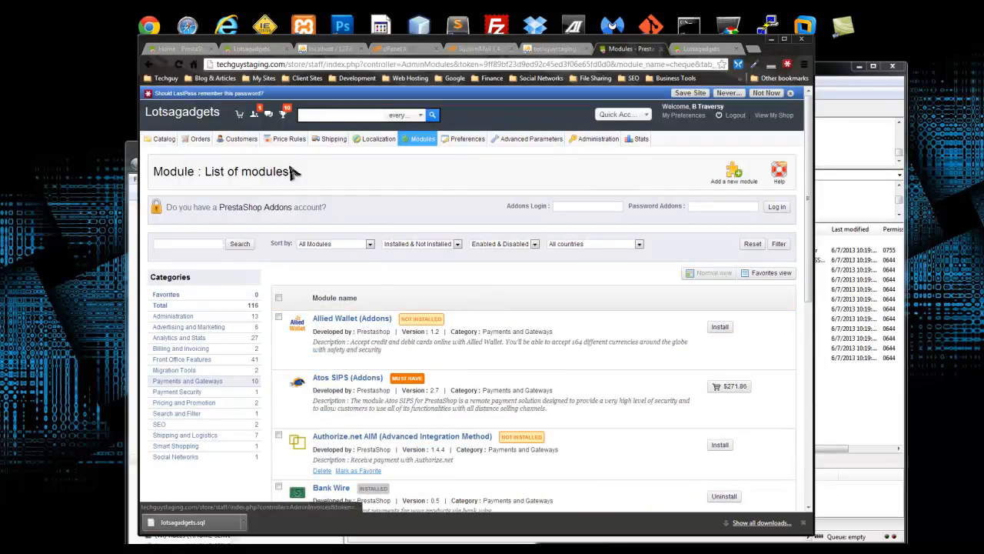
# - Set the Shure SE210 earphones' retail price to 1.00 and save the product
pyautogui.click(188, 152)
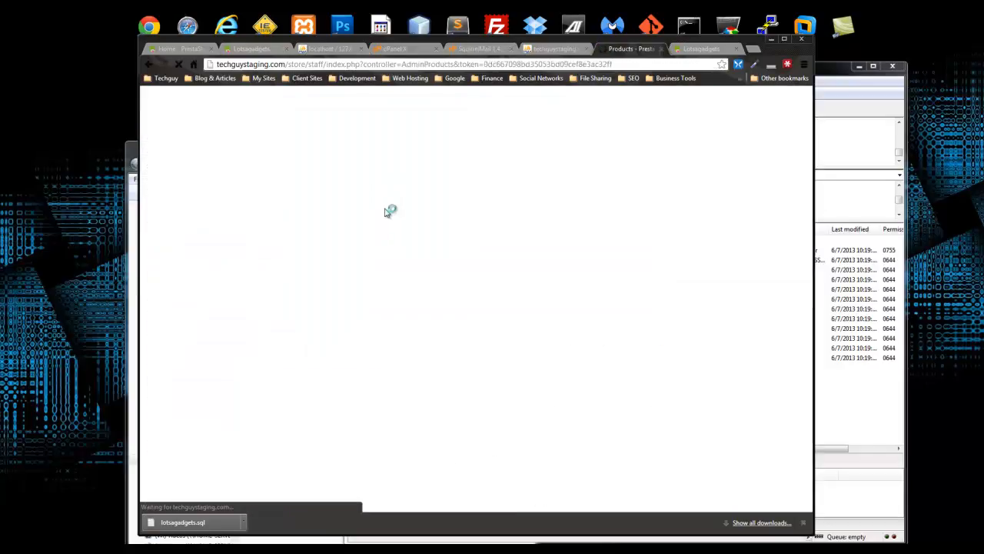
pyautogui.scroll(-3, 330, 330)
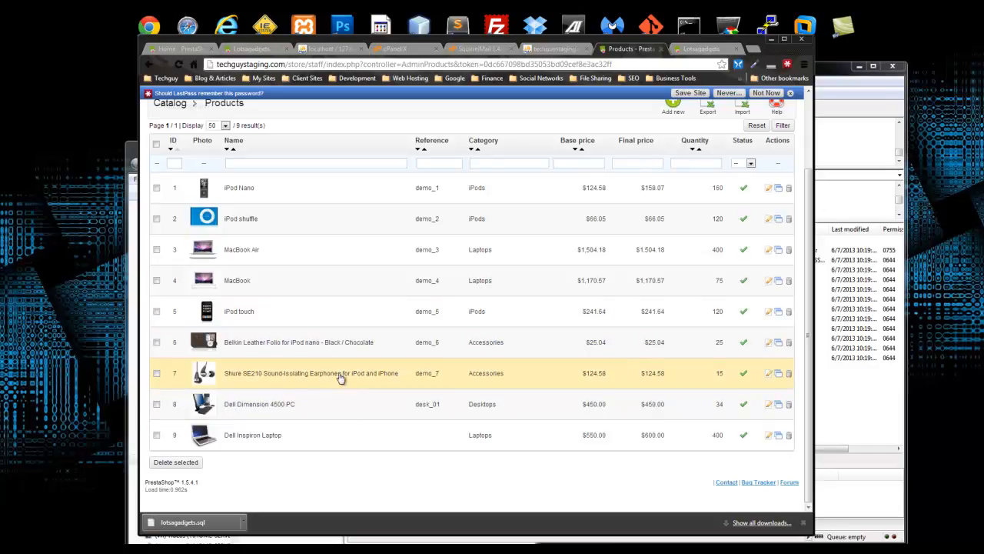
pyautogui.click(769, 373)
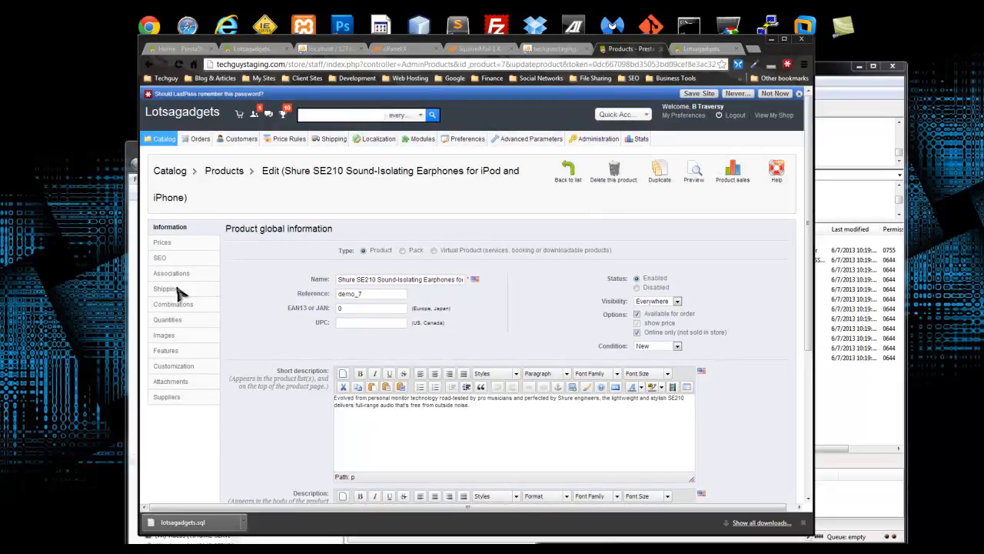
pyautogui.click(168, 245)
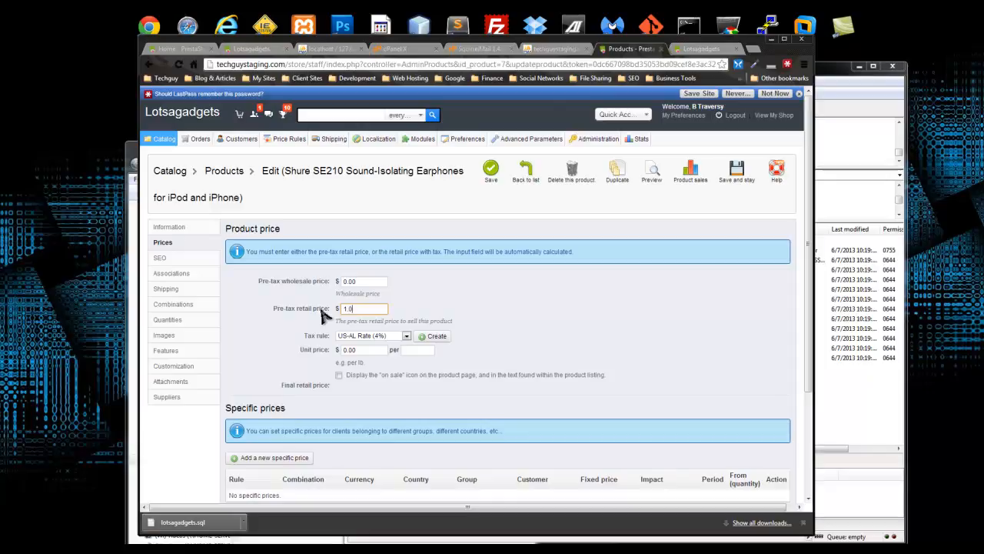
pyautogui.click(573, 336)
pyautogui.scroll(-2, 571, 333)
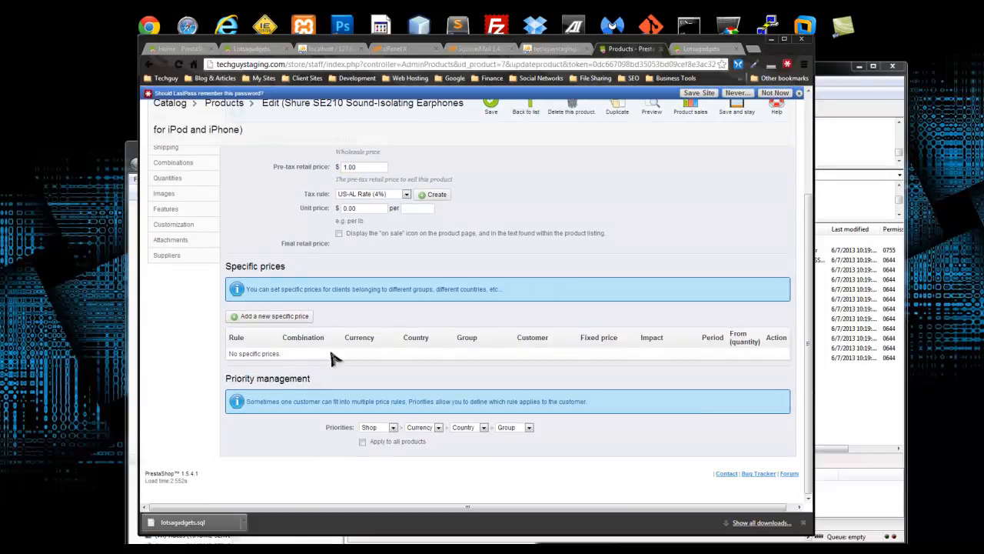
pyautogui.scroll(2, 539, 331)
pyautogui.click(490, 171)
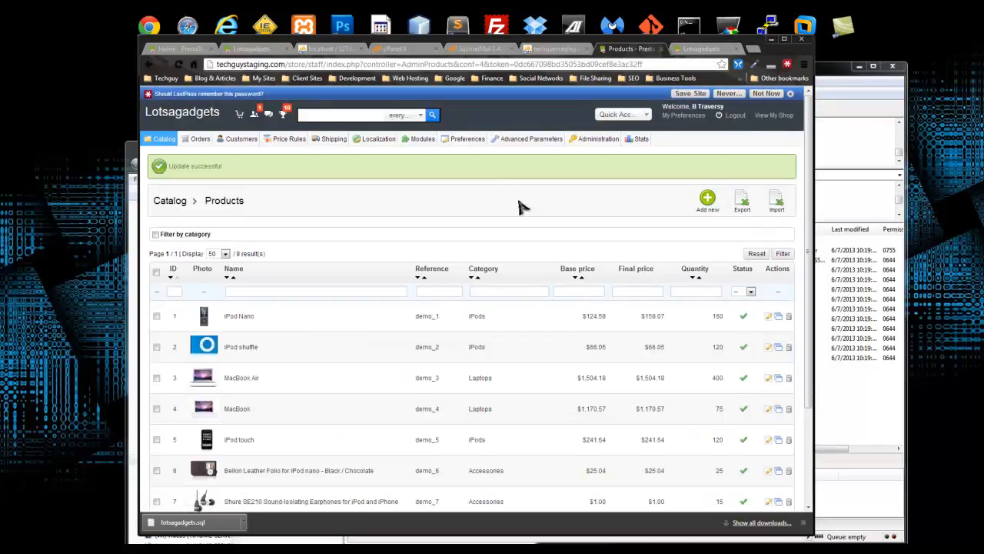
# - Browse the storefront to the category listing the Shure SE210 earphones
pyautogui.click(701, 50)
pyautogui.scroll(-3, 537, 248)
pyautogui.scroll(3, 477, 199)
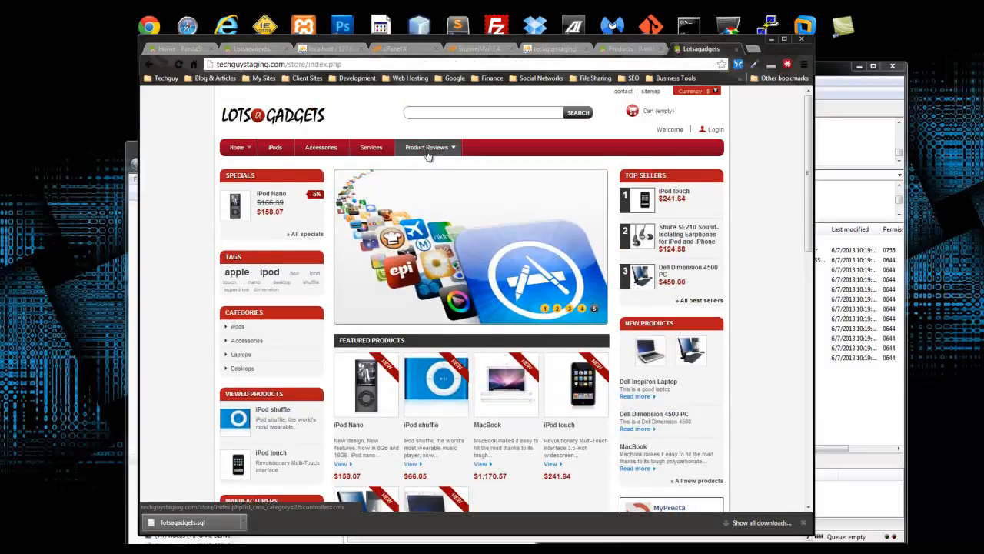
pyautogui.moveTo(238, 148)
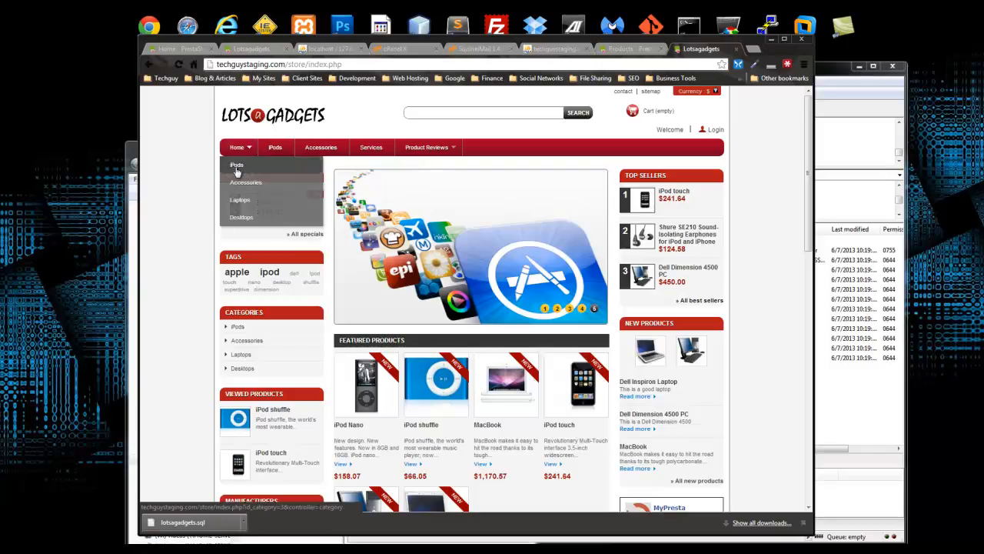
pyautogui.click(238, 165)
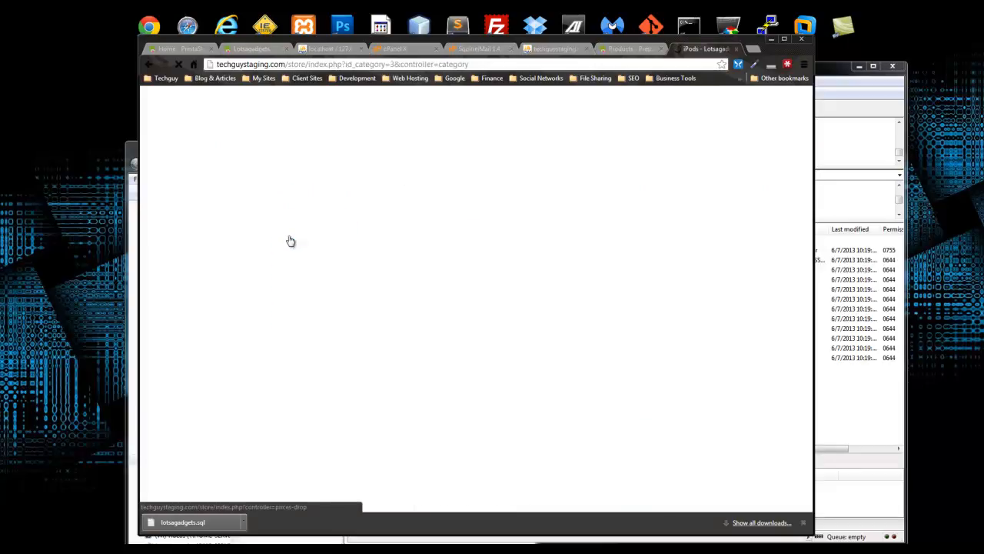
pyautogui.scroll(-3, 340, 281)
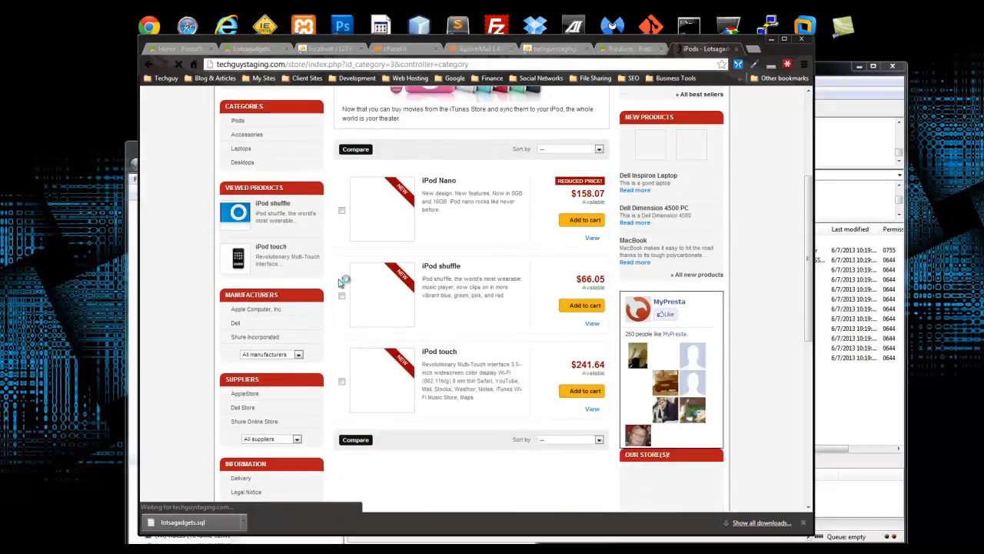
pyautogui.scroll(3, 341, 282)
# - Add the $1.00 Shure SE210 earphones to the cart and check the $12.00 shipping
pyautogui.moveTo(241, 169)
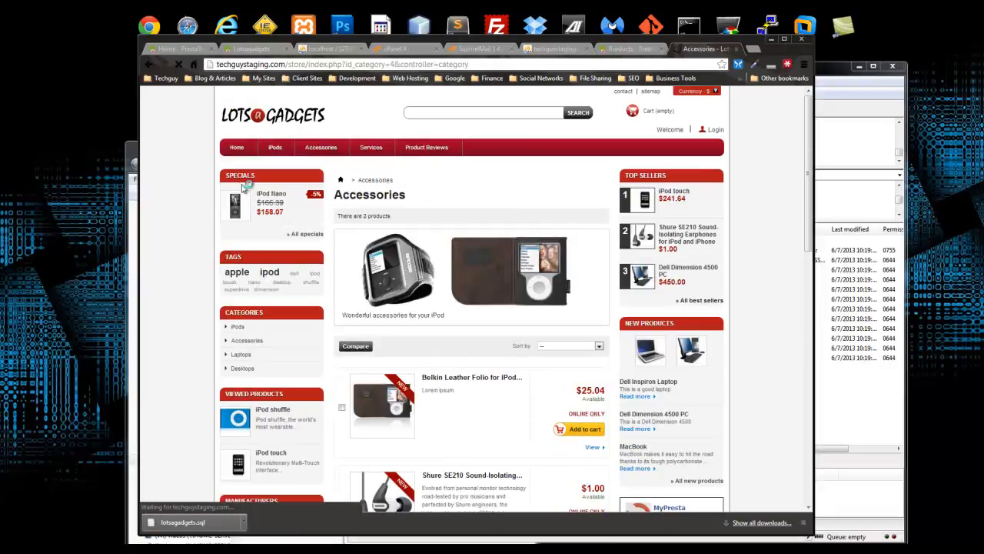
pyautogui.scroll(-3, 558, 344)
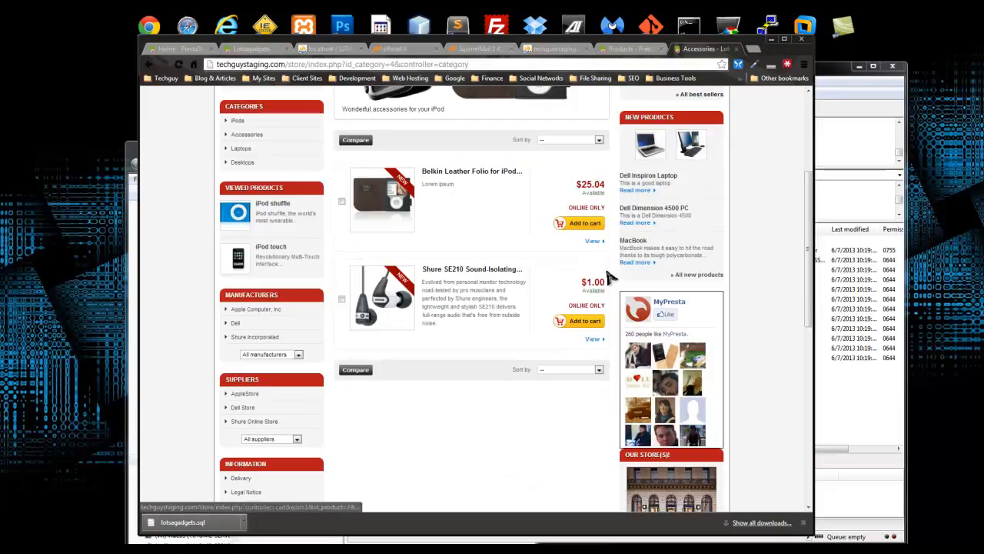
pyautogui.click(586, 322)
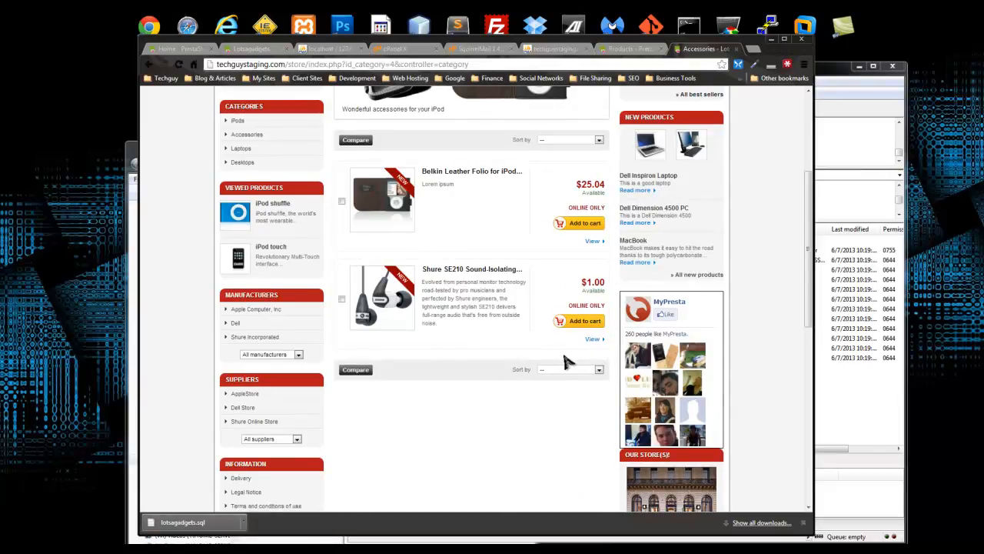
pyautogui.scroll(3, 585, 358)
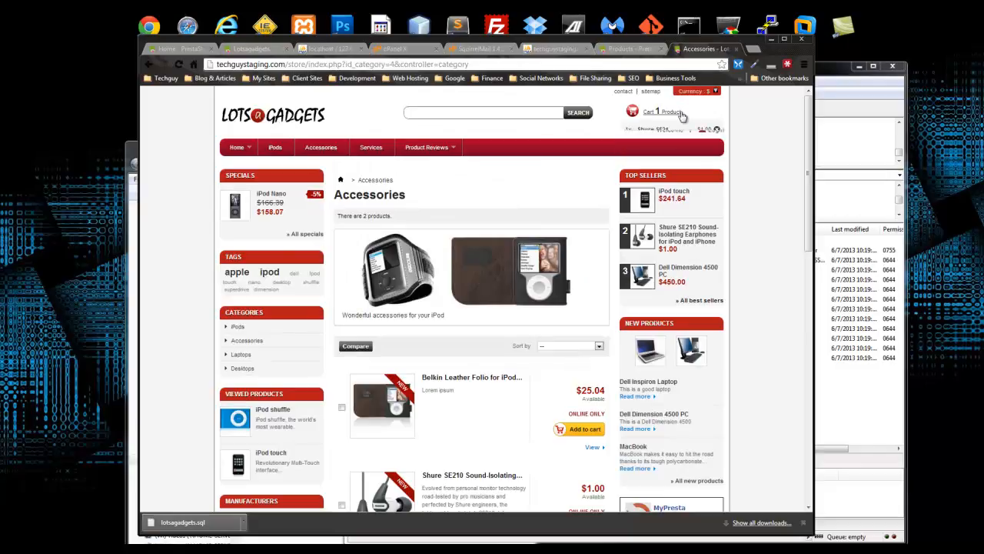
pyautogui.moveTo(647, 121)
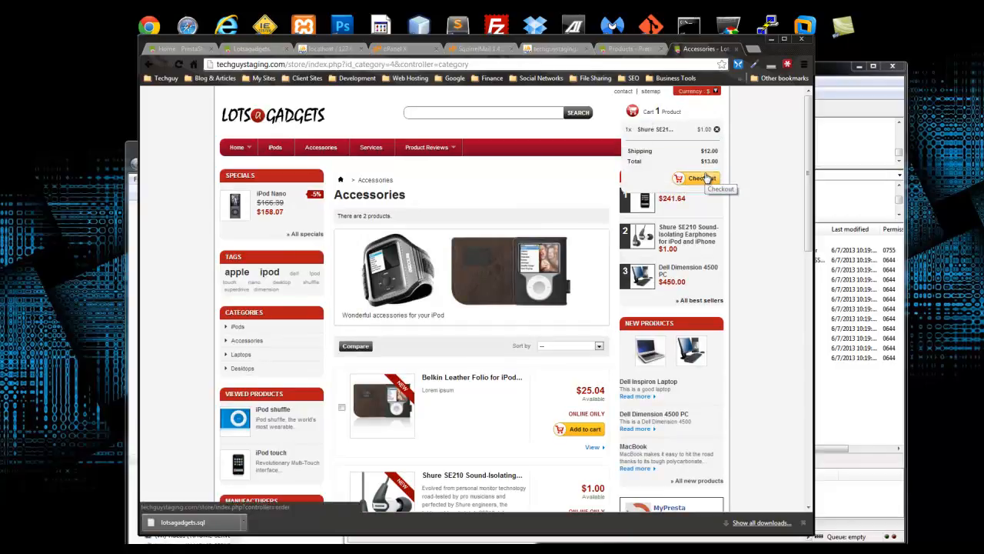
pyautogui.click(644, 48)
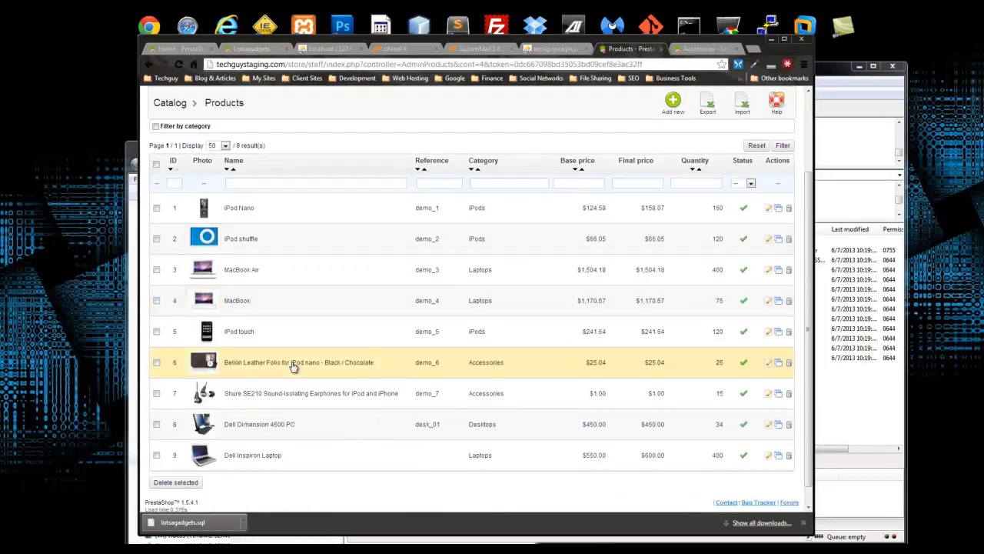
# - Assign only the Standard carrier to the Shure SE210 earphones and save the product
pyautogui.click(238, 401)
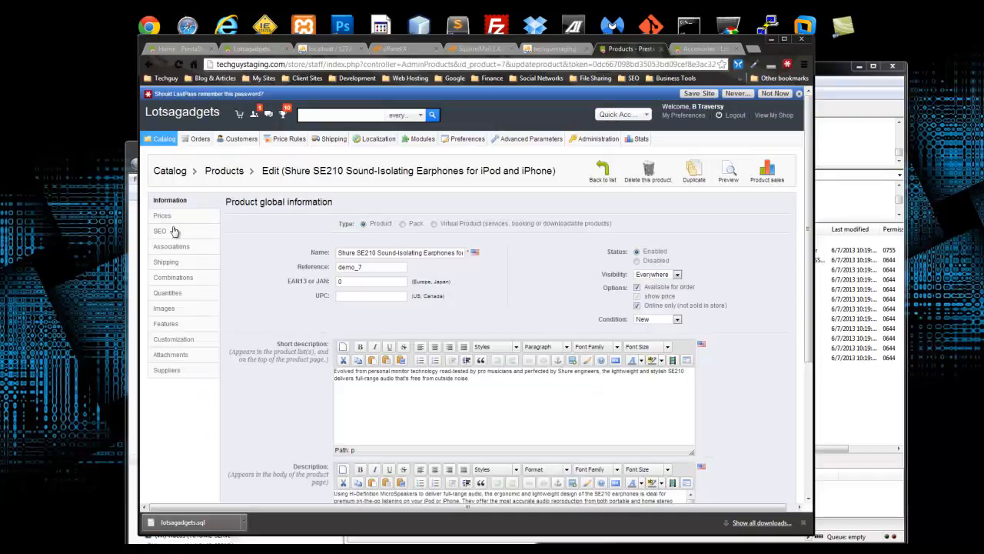
pyautogui.click(166, 289)
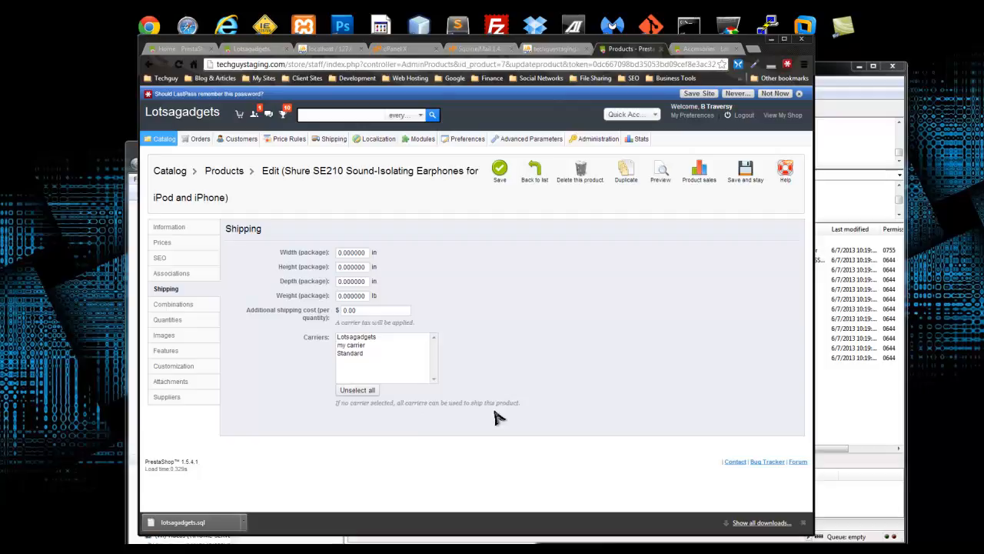
pyautogui.click(351, 354)
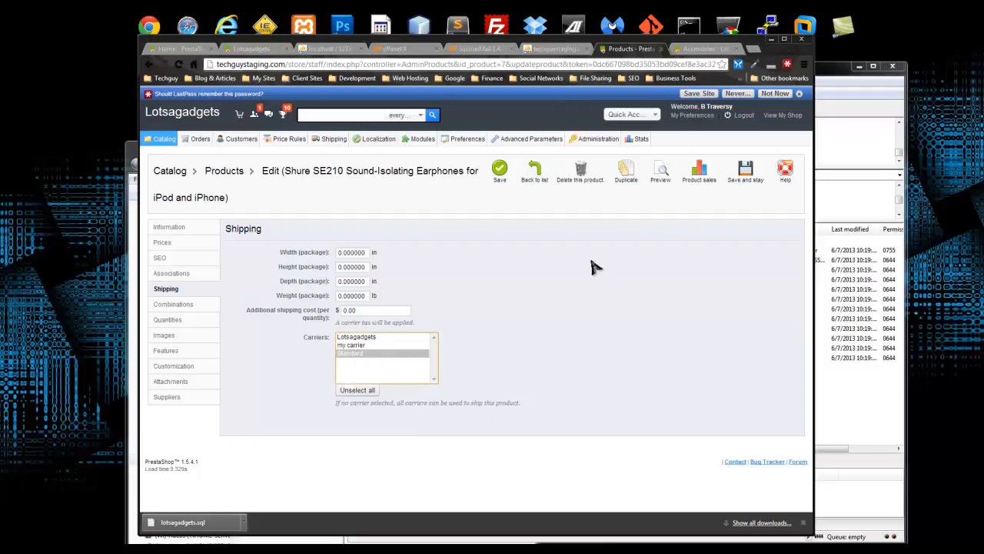
pyautogui.click(500, 173)
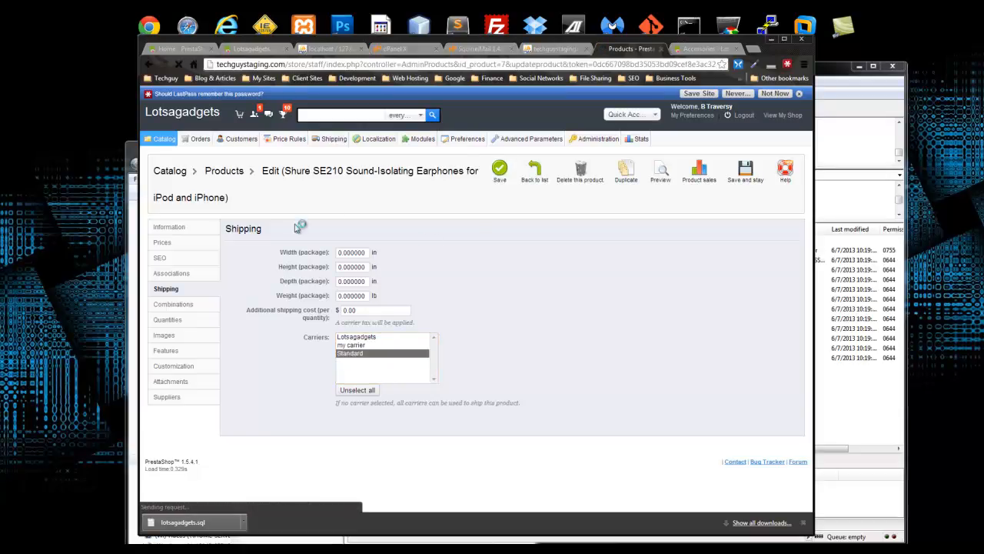
pyautogui.moveTo(315, 138)
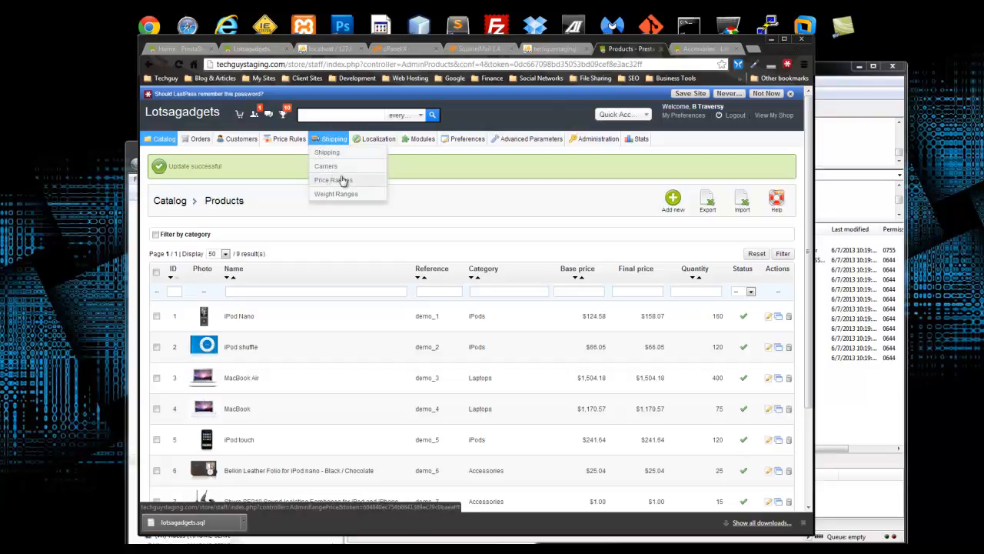
# - Set the Standard carrier's 0–5 lb fee to $1.00 for Europe and North America
pyautogui.click(326, 198)
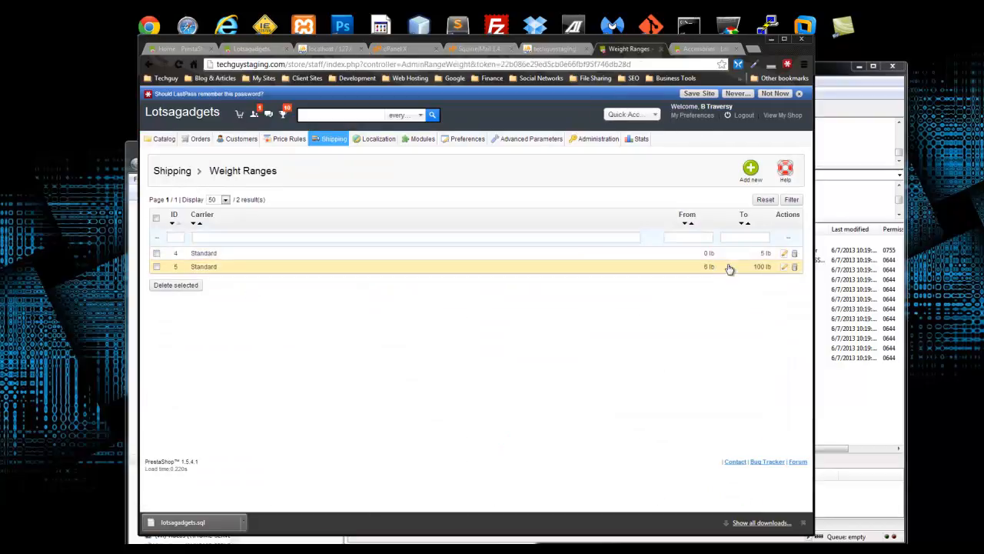
pyautogui.click(785, 254)
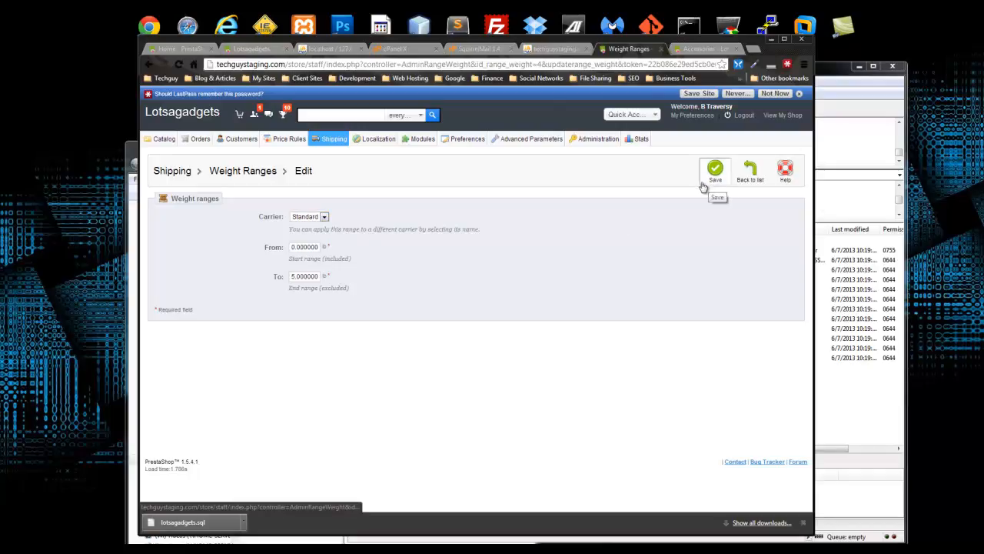
pyautogui.click(716, 183)
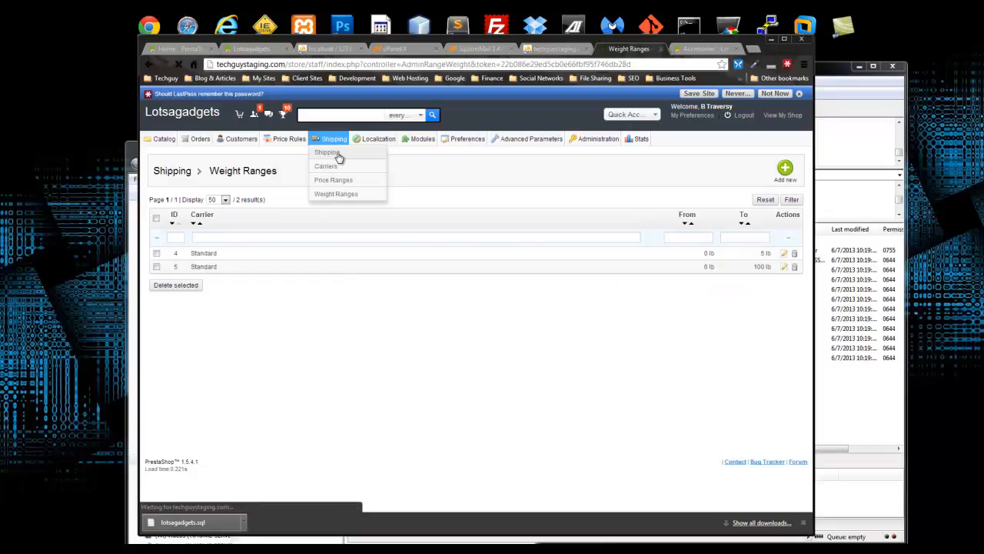
pyautogui.scroll(-3, 406, 235)
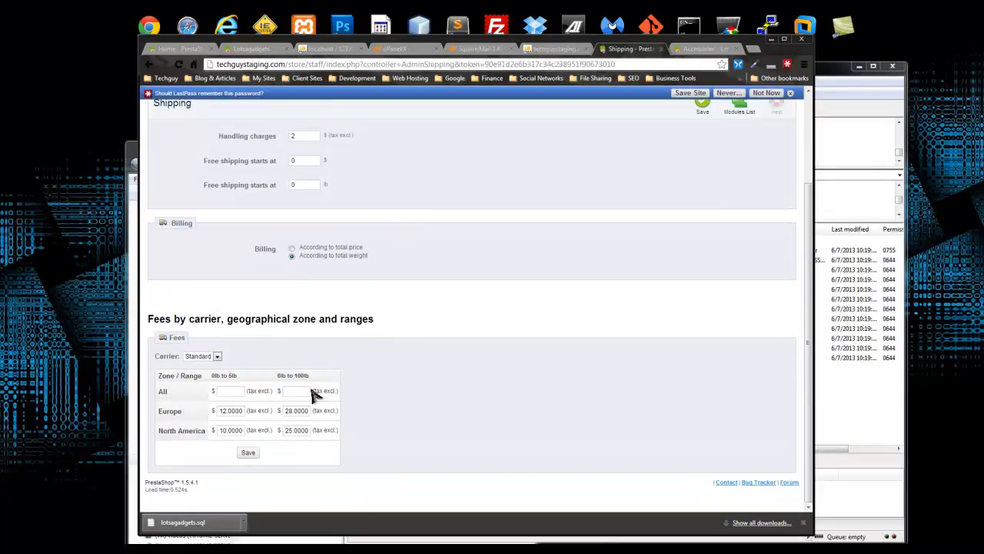
pyautogui.click(221, 411)
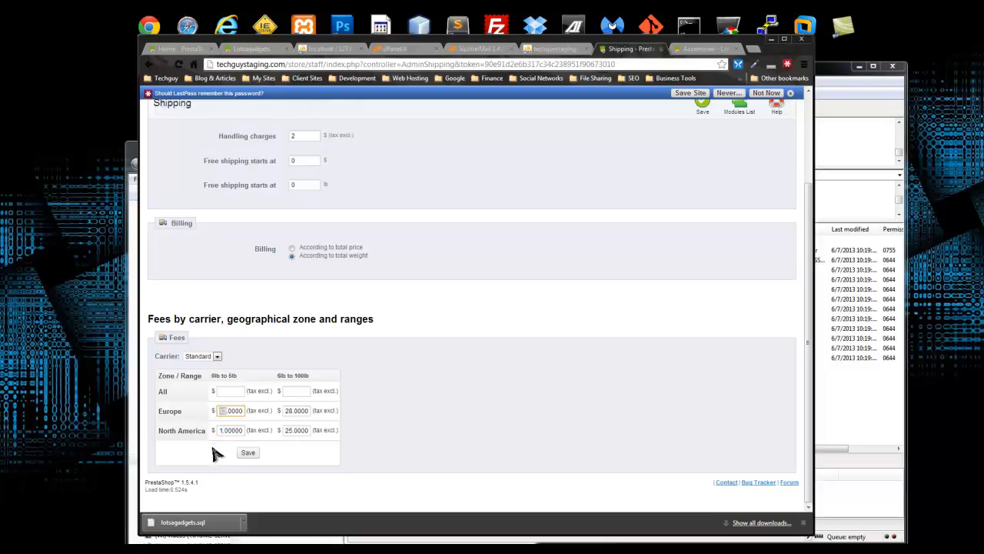
pyautogui.click(249, 452)
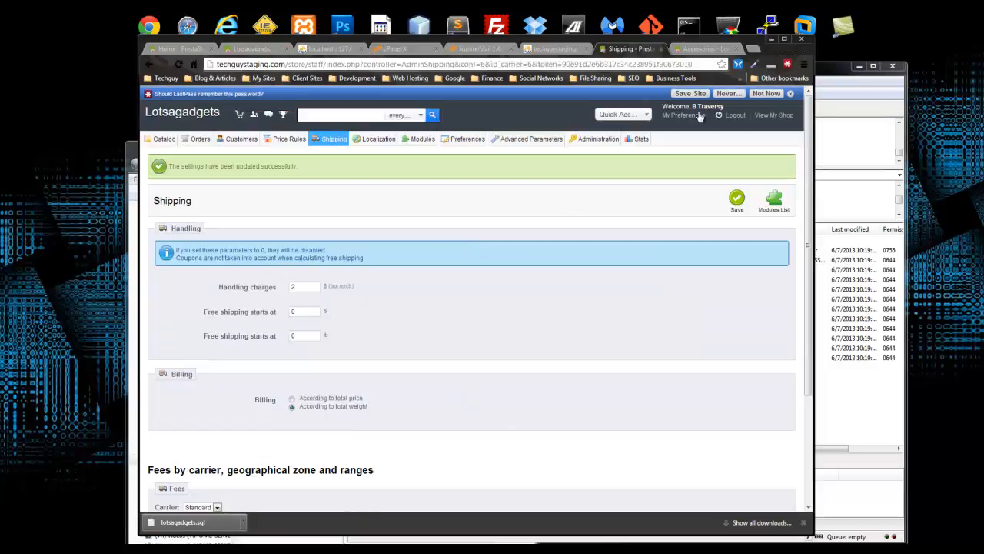
pyautogui.click(719, 49)
# - Reload the storefront cart, which still shows $3.00 shipping
pyautogui.scroll(-3, 468, 396)
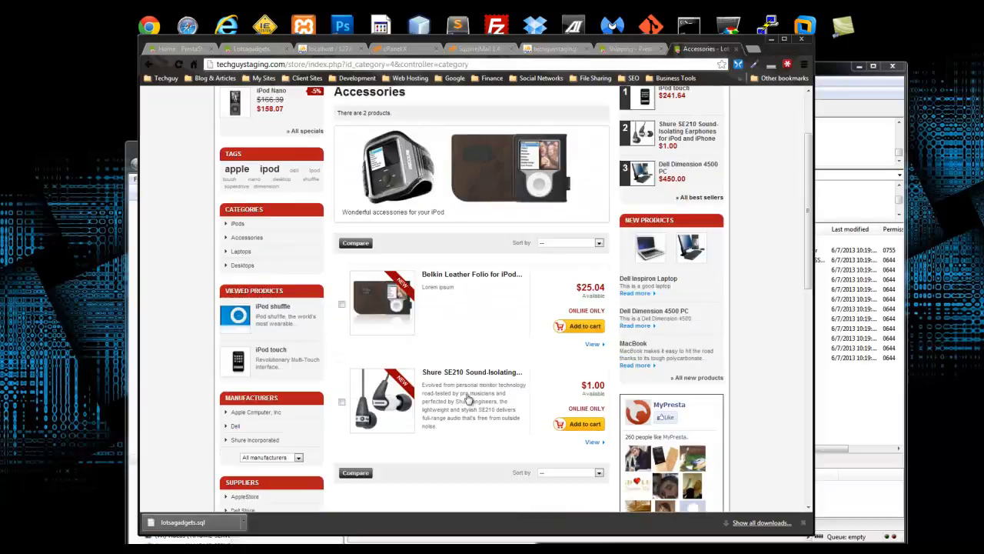
pyautogui.scroll(3, 530, 346)
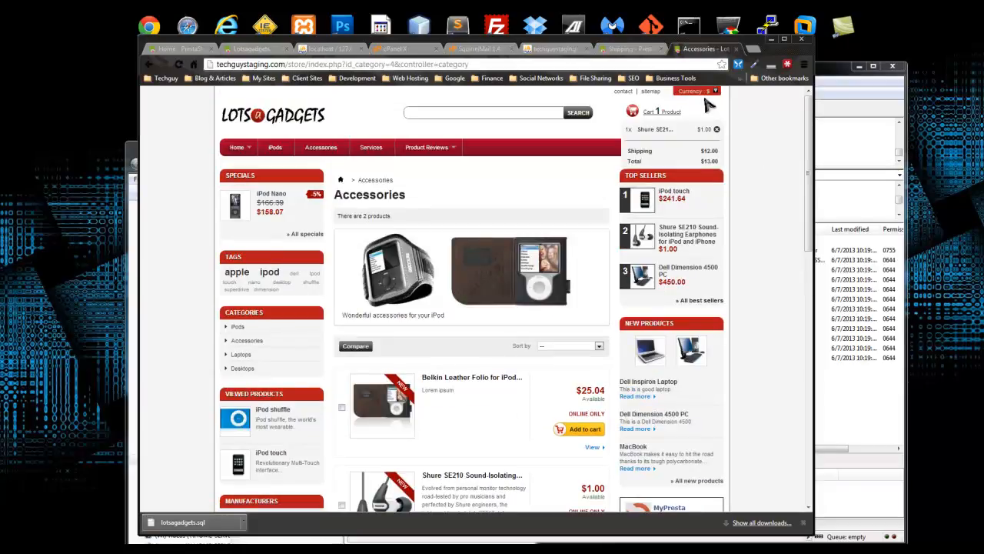
pyautogui.click(178, 64)
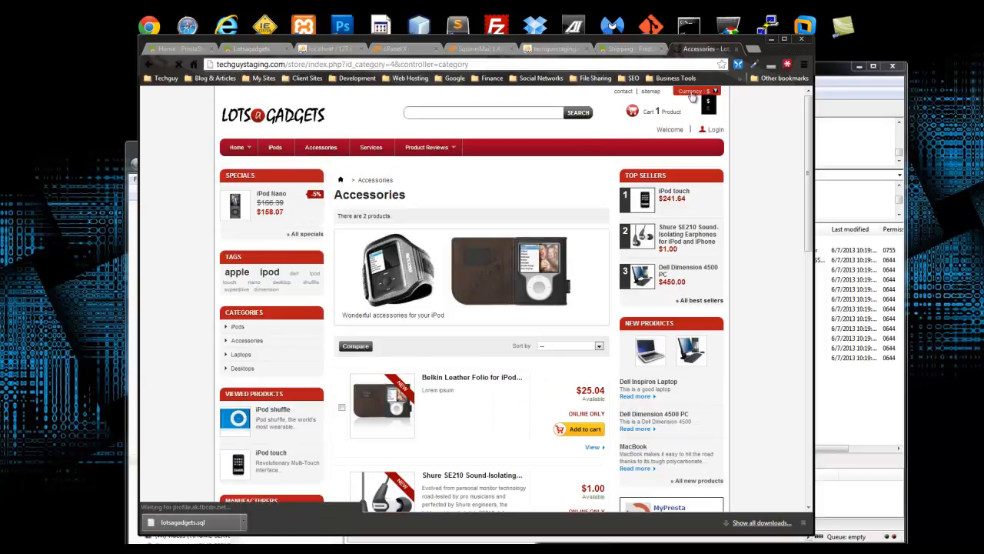
# - Cut the admin handling charges from 2 to 0, save, and reload the storefront cart
pyautogui.moveTo(650, 112)
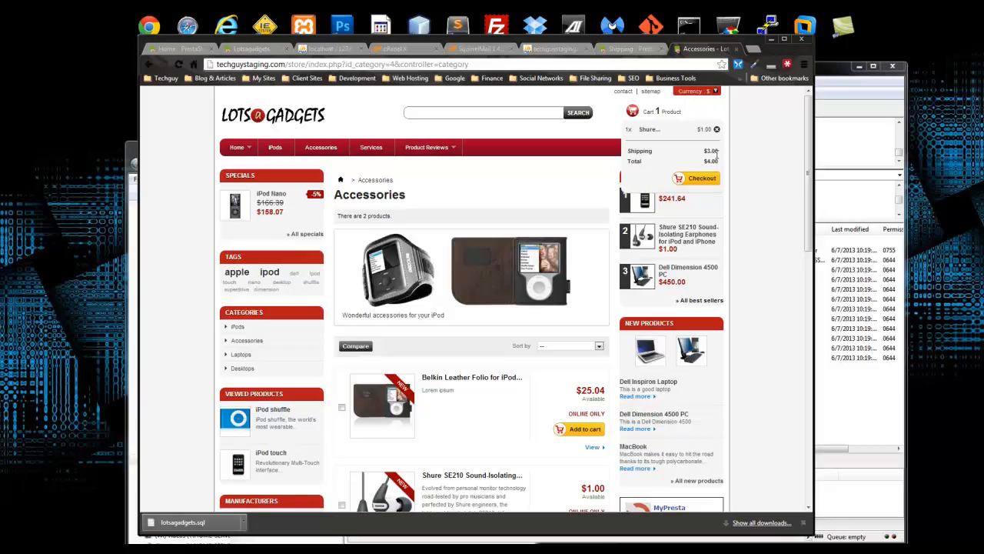
pyautogui.click(631, 49)
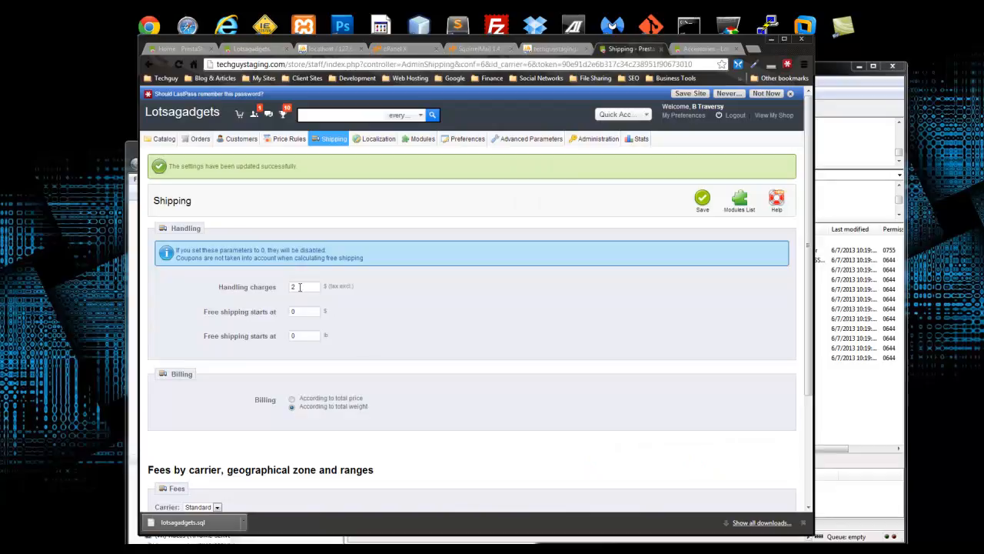
pyautogui.click(403, 302)
pyautogui.click(703, 202)
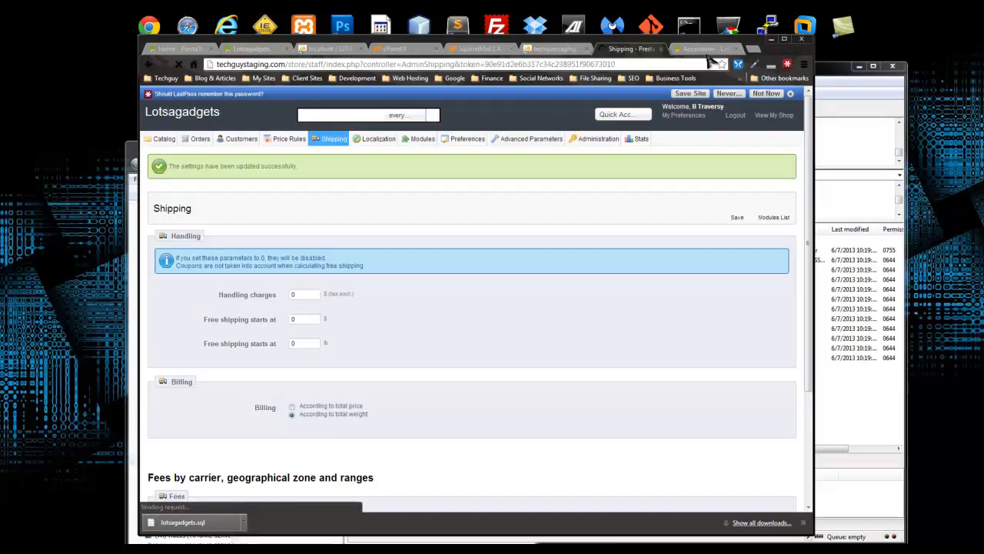
pyautogui.click(703, 49)
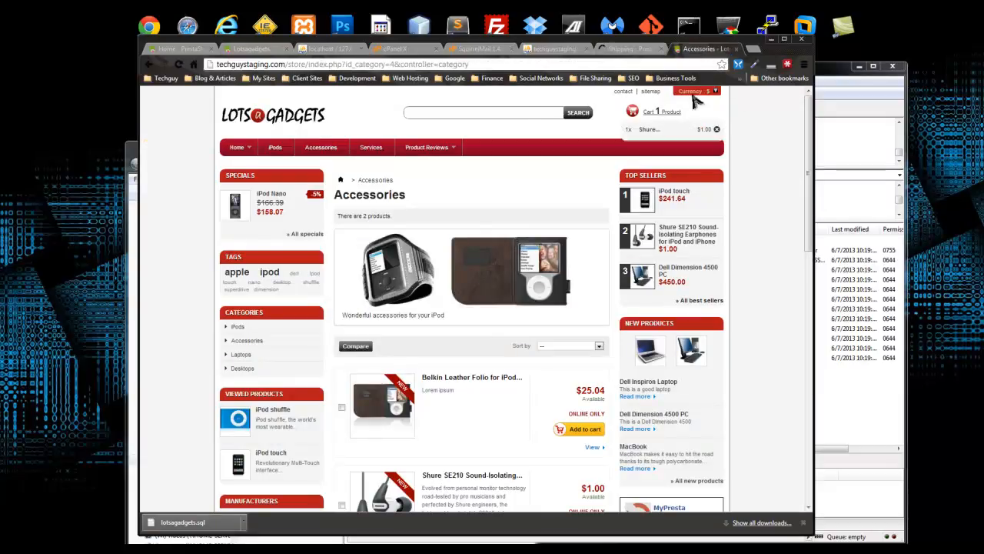
pyautogui.click(179, 64)
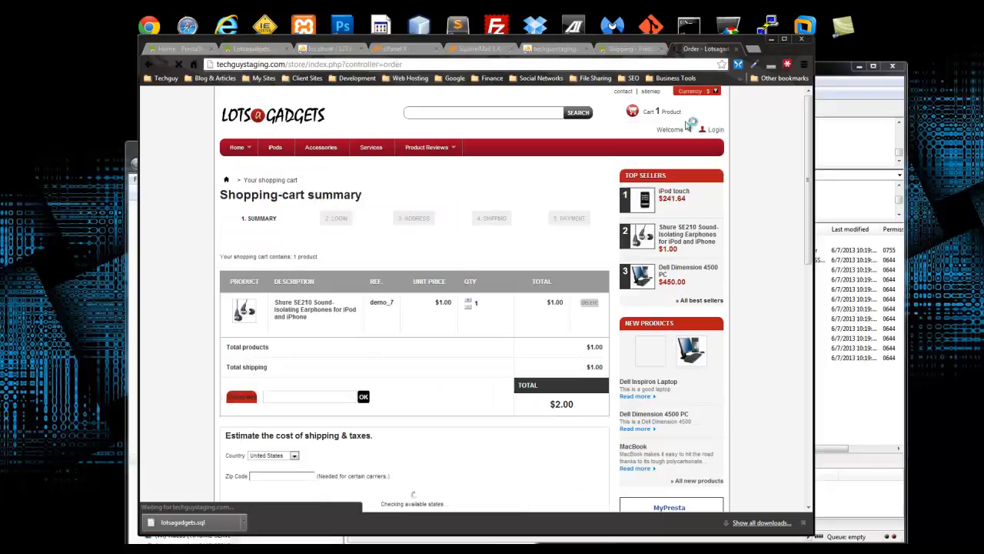
# - Update the cart to $1.00 shipping and a $2.00 total, then continue to checkout
pyautogui.scroll(-3, 338, 300)
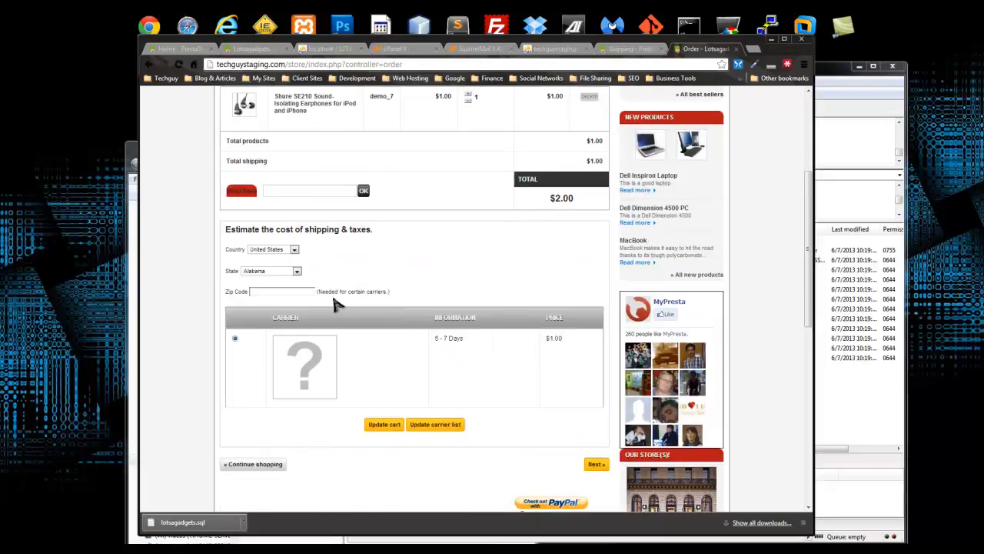
pyautogui.scroll(-2, 339, 304)
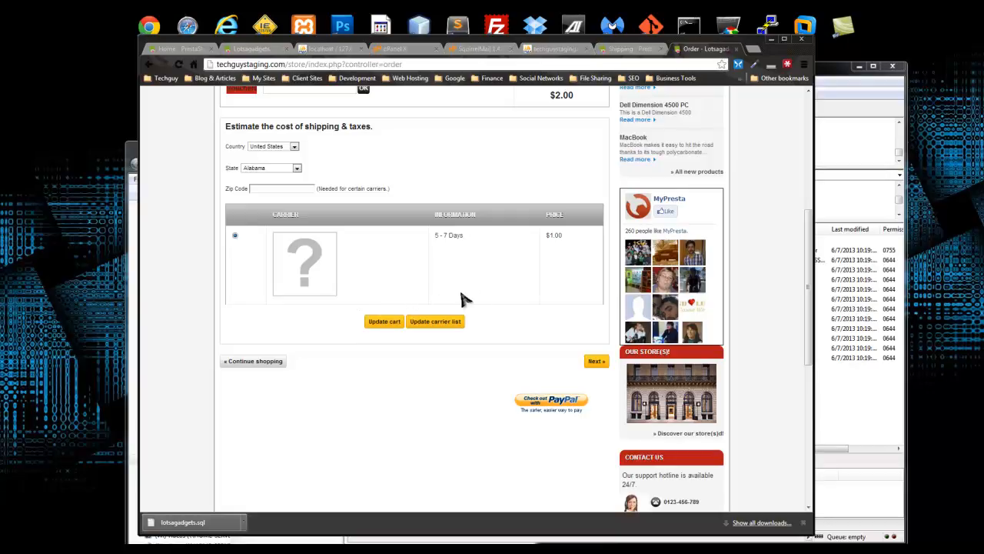
pyautogui.click(380, 323)
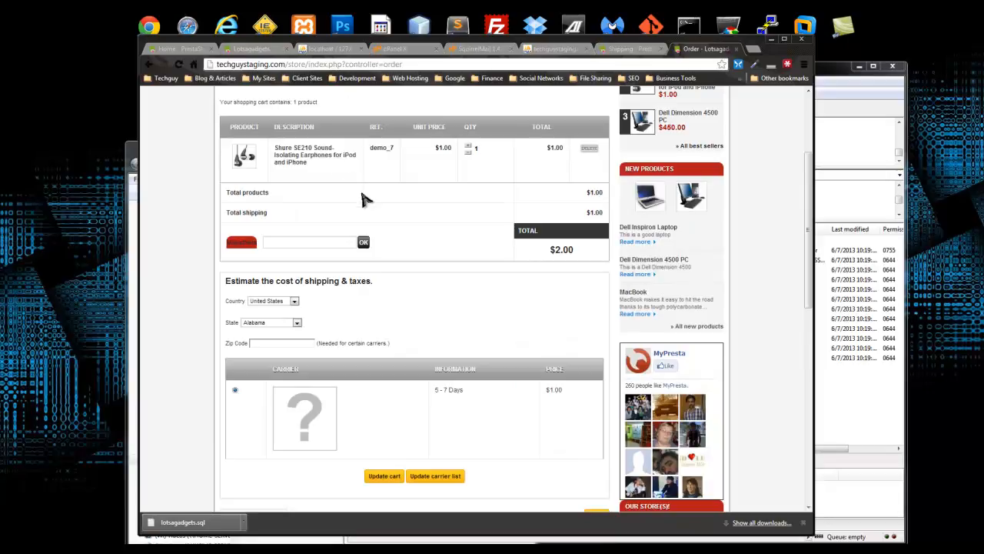
pyautogui.scroll(-2, 363, 188)
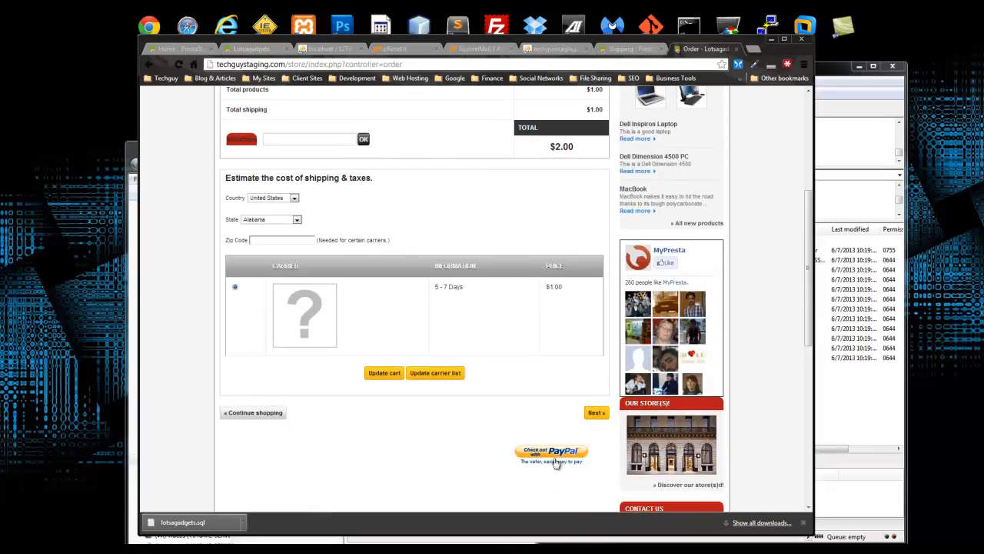
pyautogui.click(596, 414)
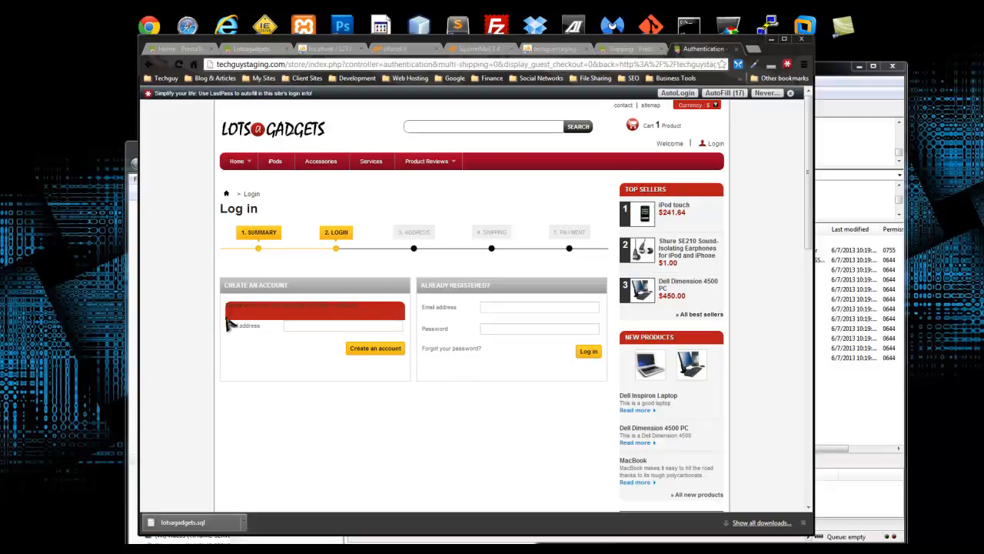
# - Enter an e-mail, start a new account, and fill in the customer's name and password
pyautogui.click(335, 328)
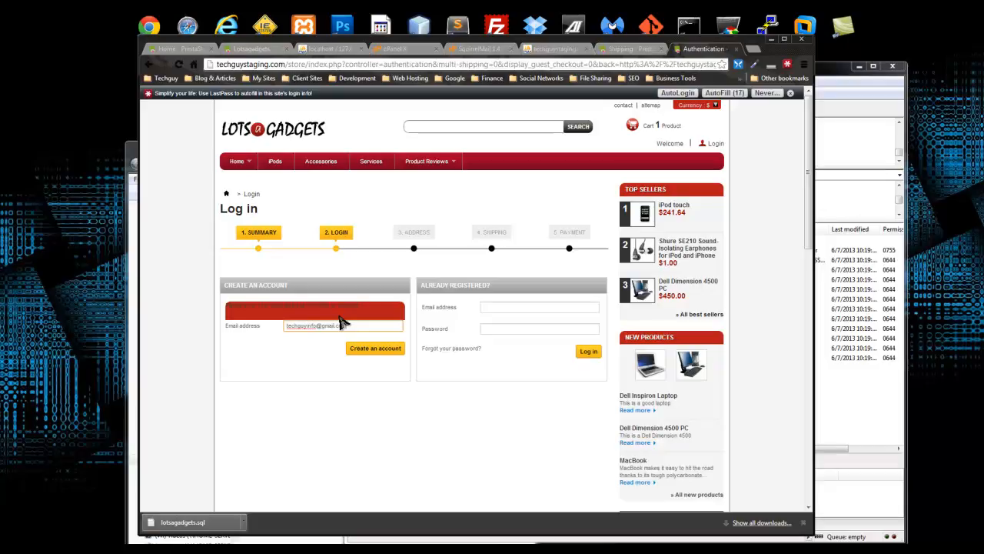
pyautogui.click(374, 352)
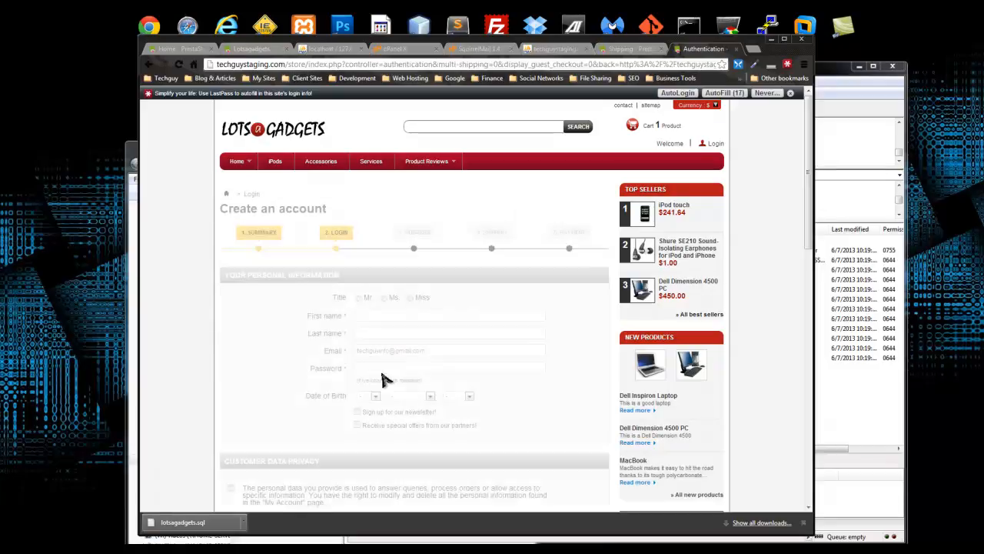
pyautogui.scroll(-2, 296, 303)
pyautogui.scroll(2, 297, 271)
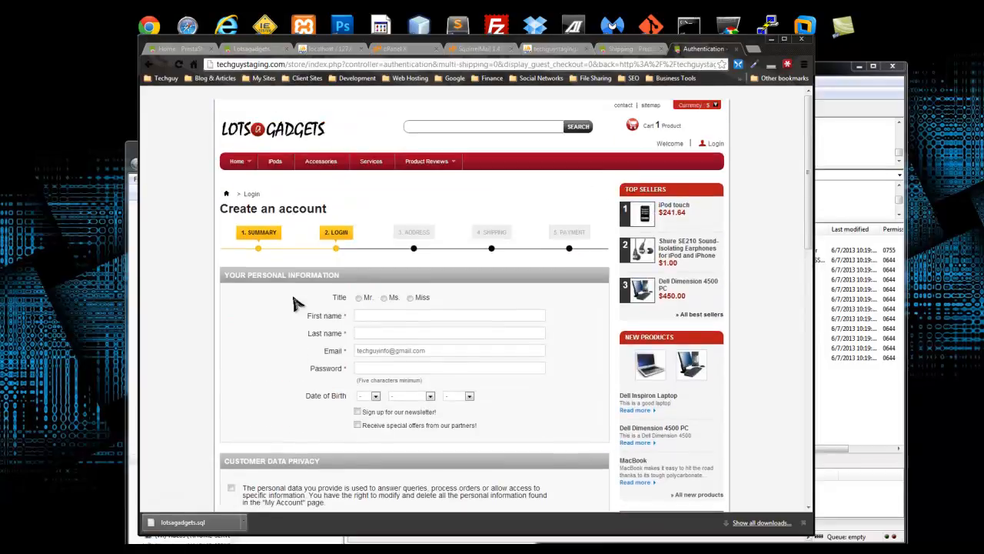
pyautogui.click(366, 316)
pyautogui.write('Brad')
pyautogui.press('Tab')
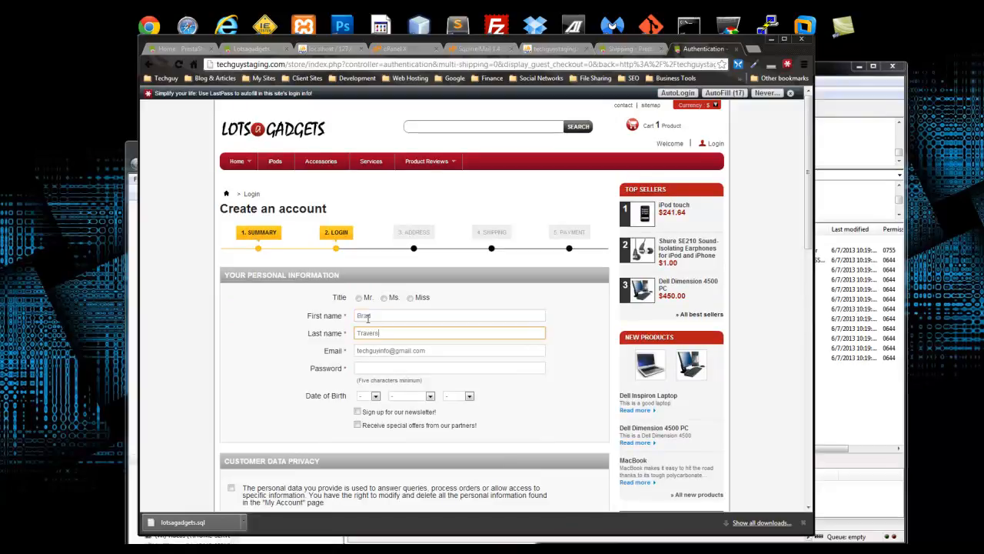
pyautogui.press('Tab')
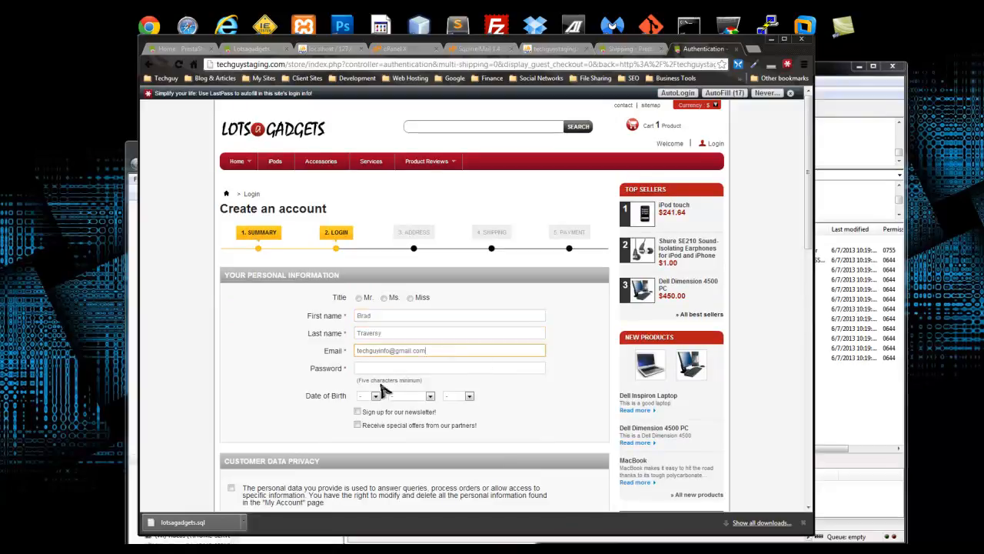
pyautogui.click(380, 367)
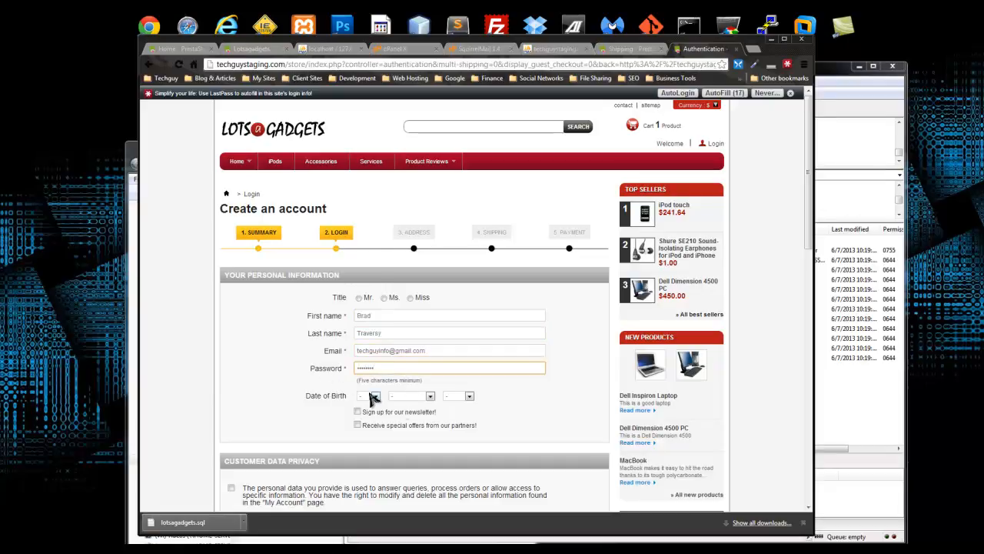
pyautogui.click(375, 395)
pyautogui.click(364, 317)
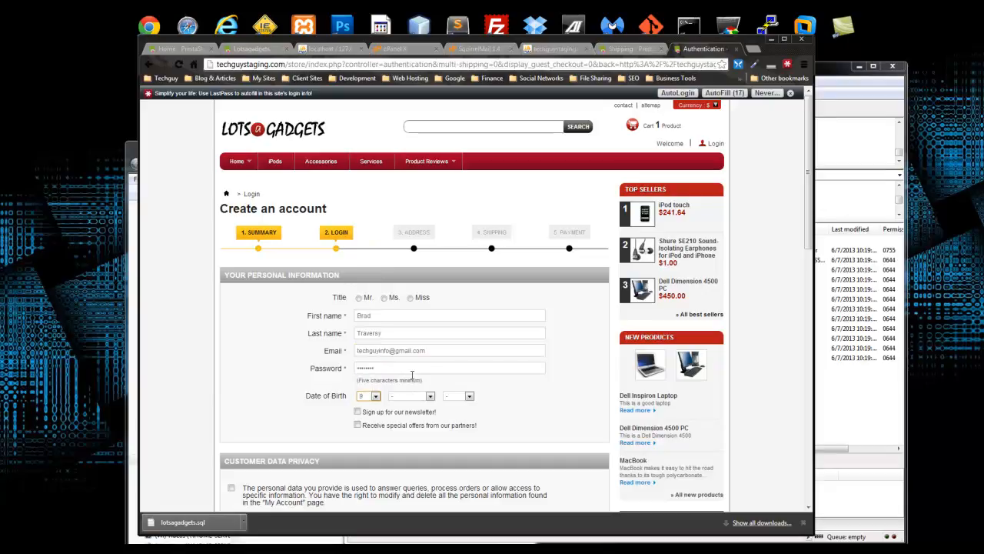
pyautogui.click(429, 395)
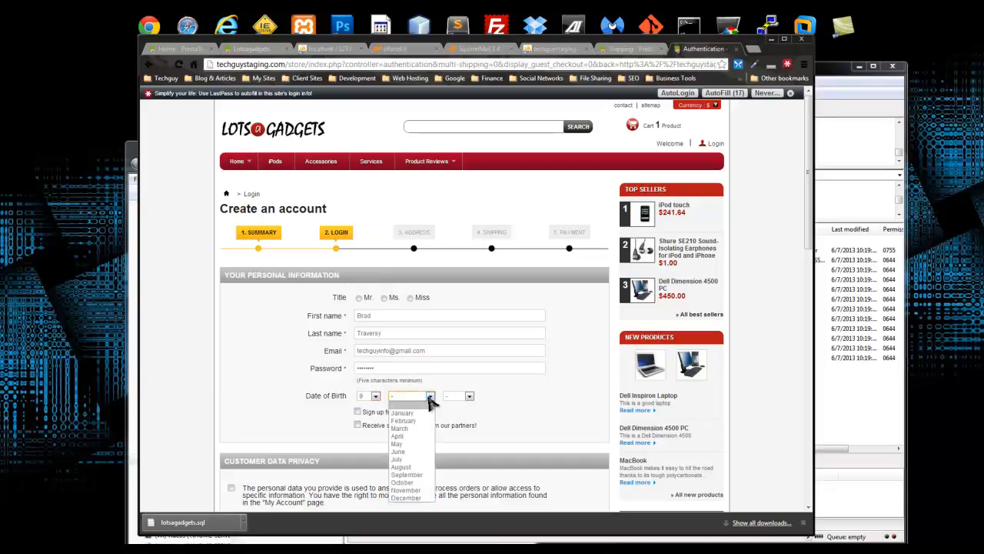
pyautogui.click(409, 474)
pyautogui.click(468, 396)
pyautogui.moveTo(469, 256); pyautogui.dragTo(469, 290)
pyautogui.click(462, 322)
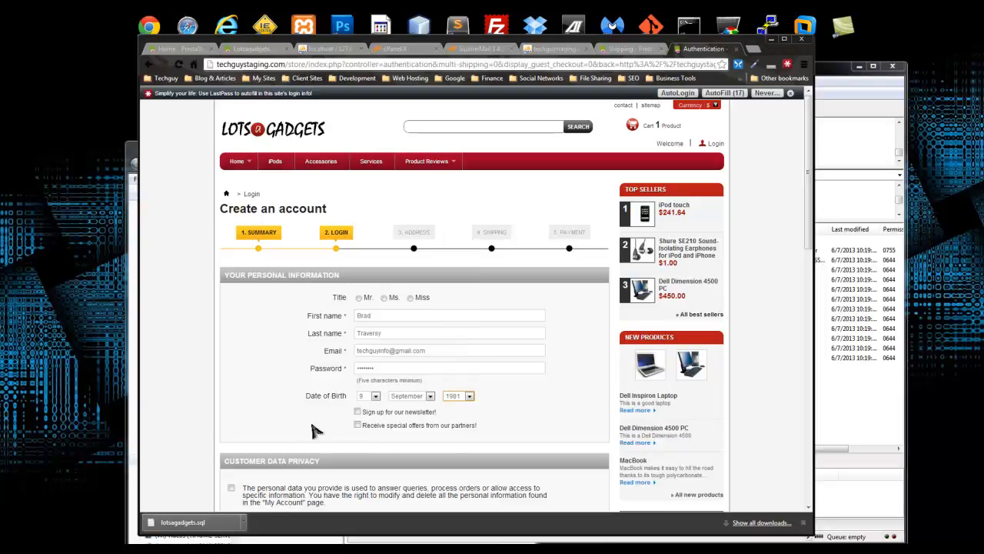
pyautogui.scroll(-2, 357, 436)
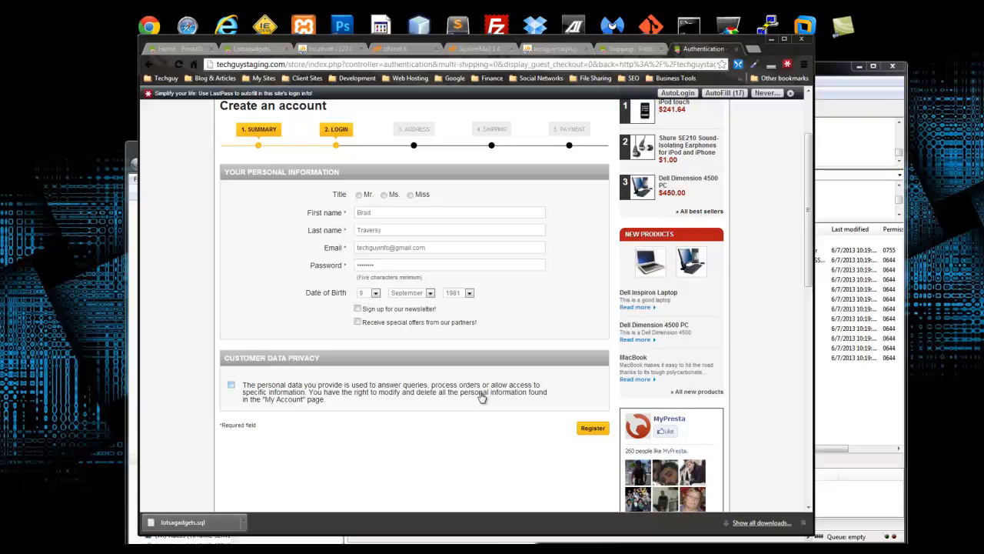
pyautogui.click(233, 386)
pyautogui.click(593, 430)
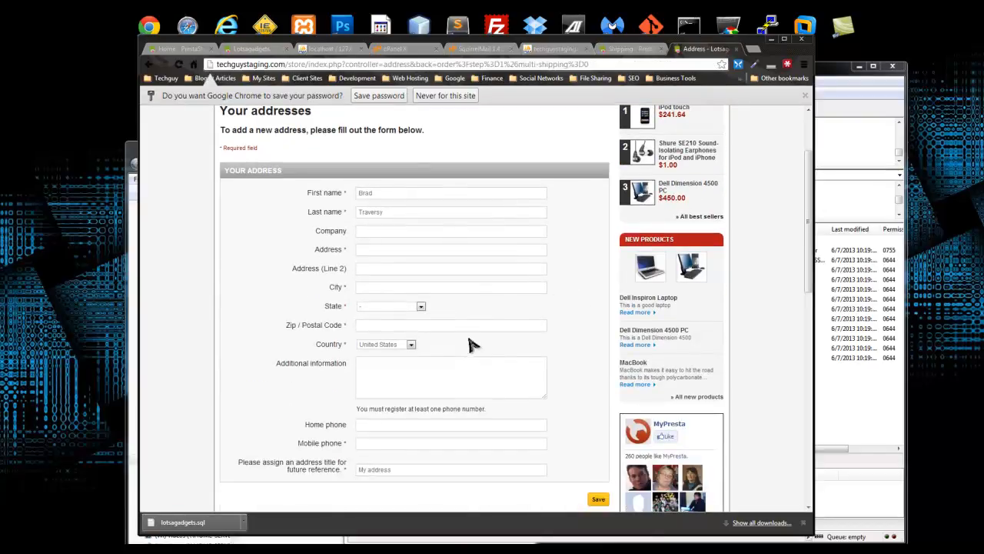
# - Enter the street address and city, and choose Massachusetts as the state
pyautogui.scroll(-3, 451, 326)
pyautogui.scroll(3, 451, 322)
pyautogui.click(356, 250)
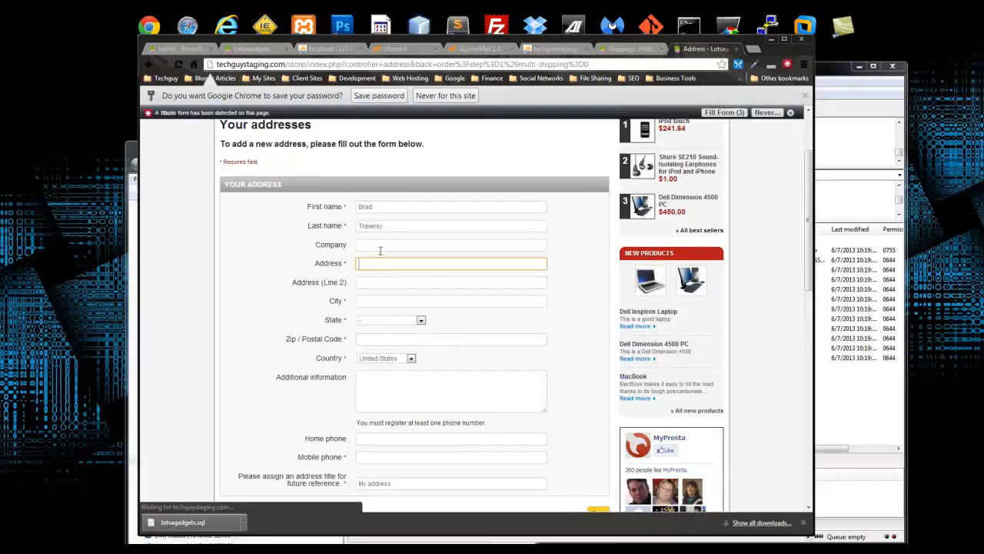
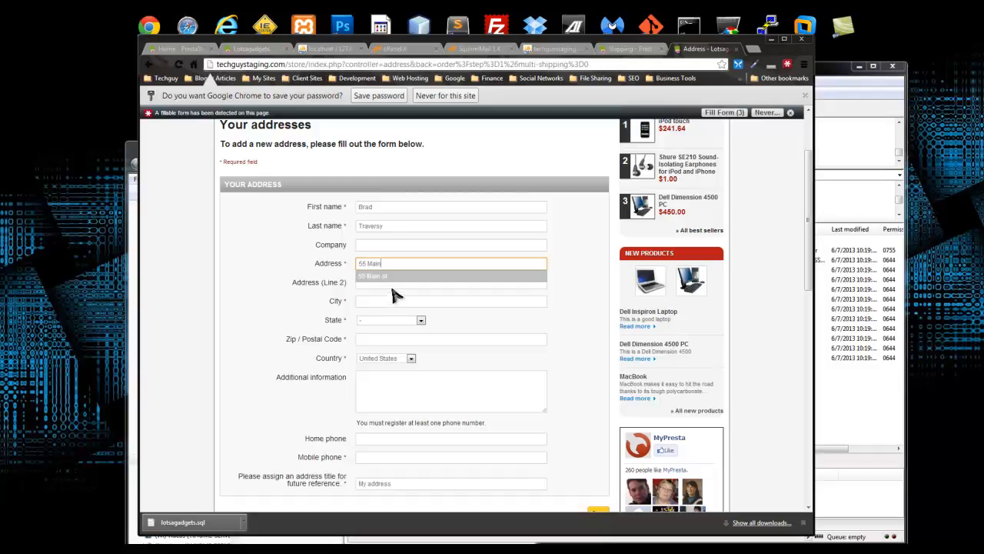
pyautogui.click(382, 300)
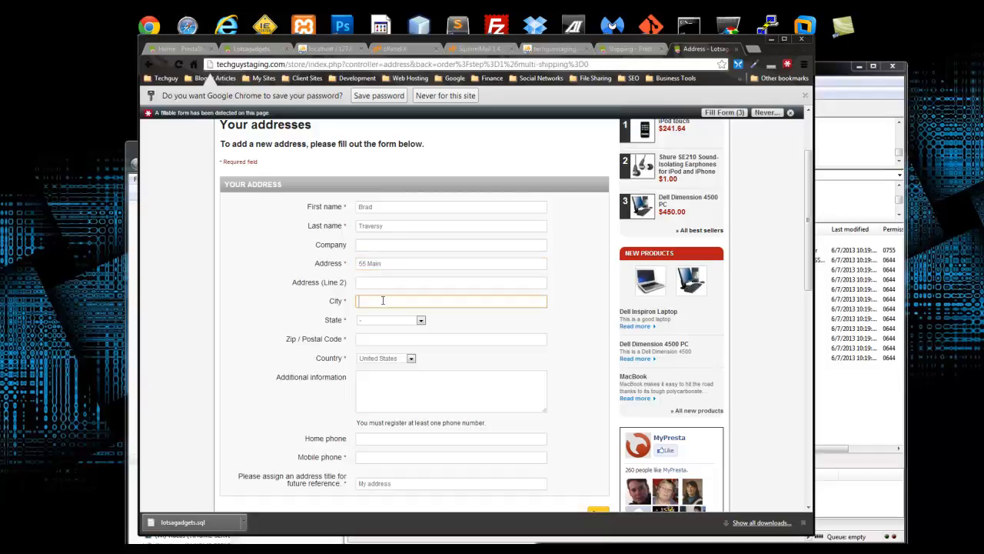
pyautogui.write('B')
pyautogui.click(387, 315)
pyautogui.click(389, 320)
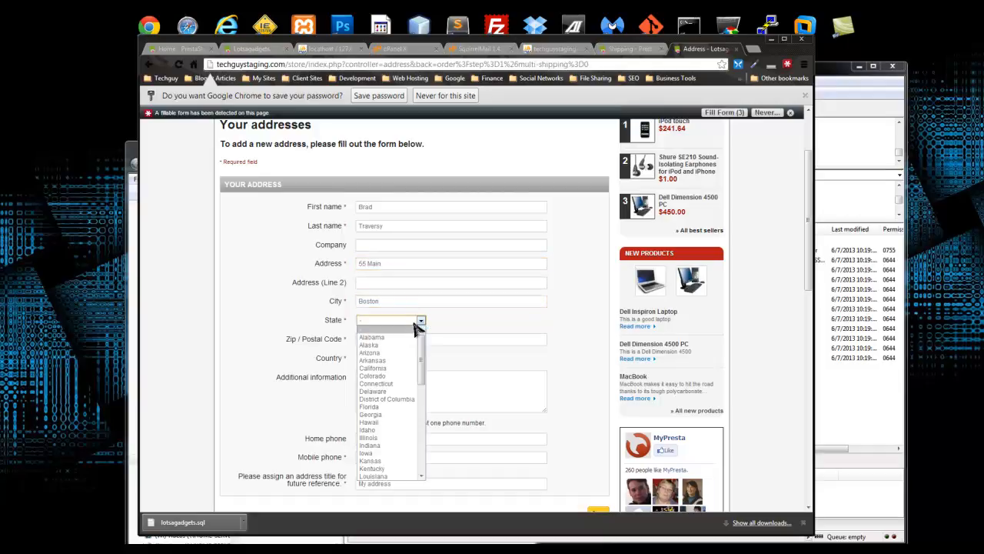
pyautogui.moveTo(425, 351); pyautogui.dragTo(429, 384)
pyautogui.click(400, 389)
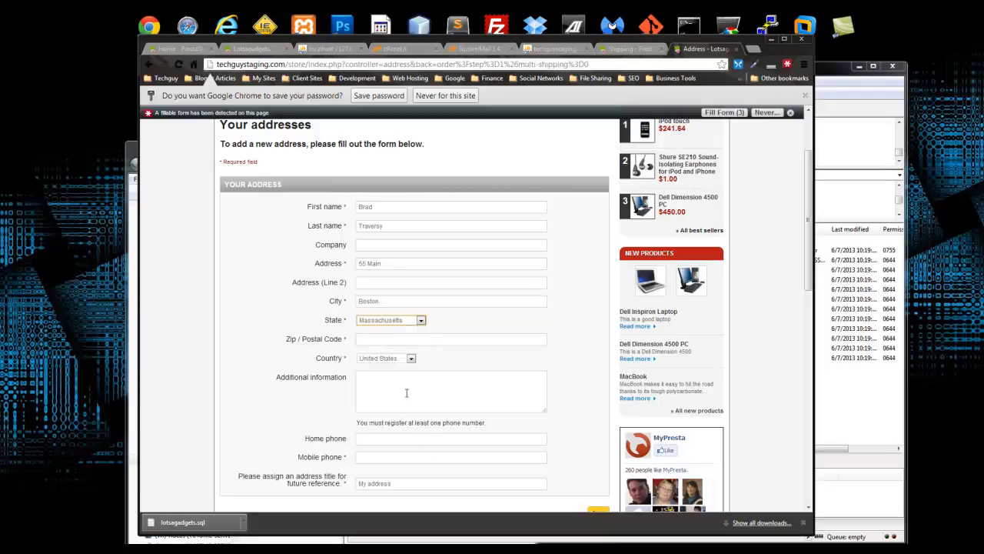
# - Fill in the zip code, correct the city, add a mobile phone number, and save the address
pyautogui.click(393, 340)
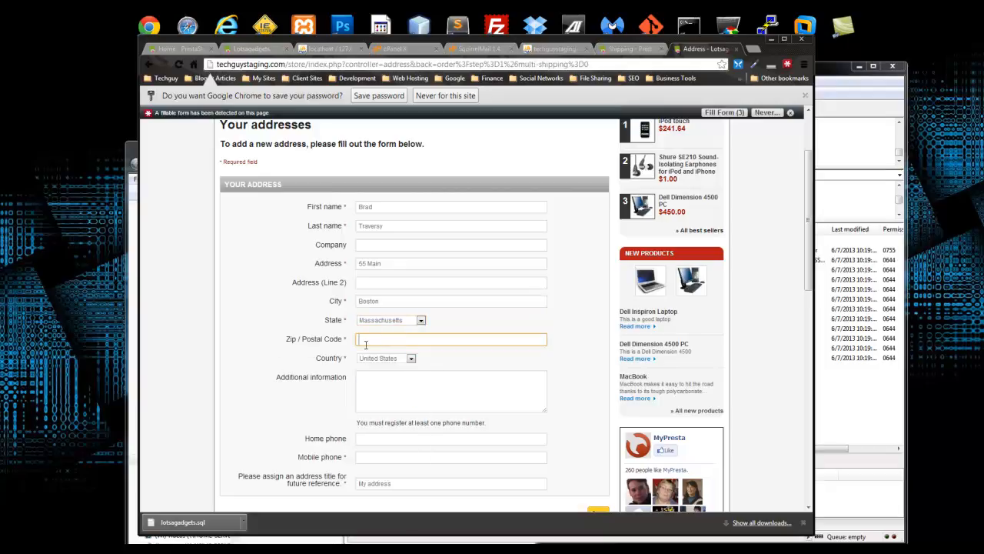
pyautogui.write('01913')
pyautogui.click(428, 351)
pyautogui.moveTo(461, 300); pyautogui.dragTo(248, 300)
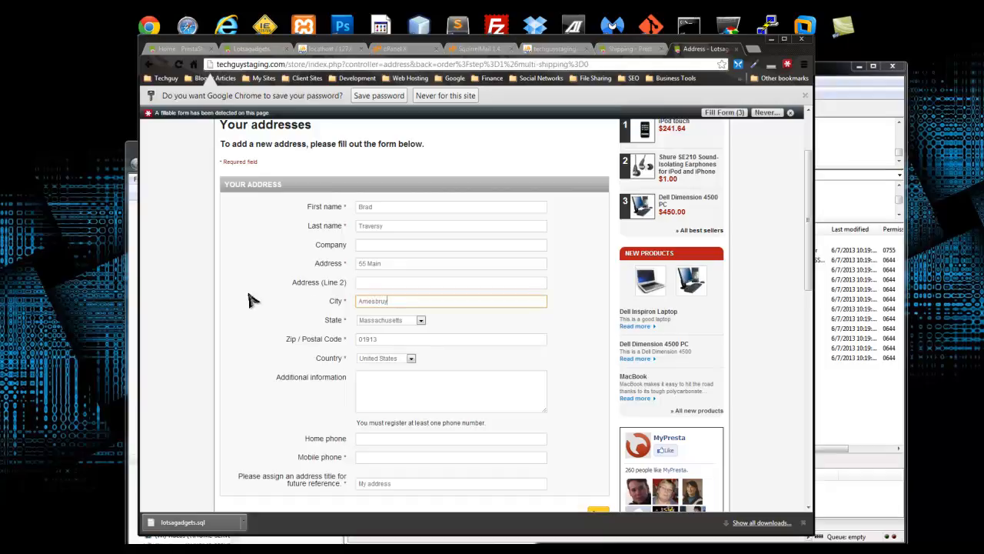
pyautogui.click(485, 317)
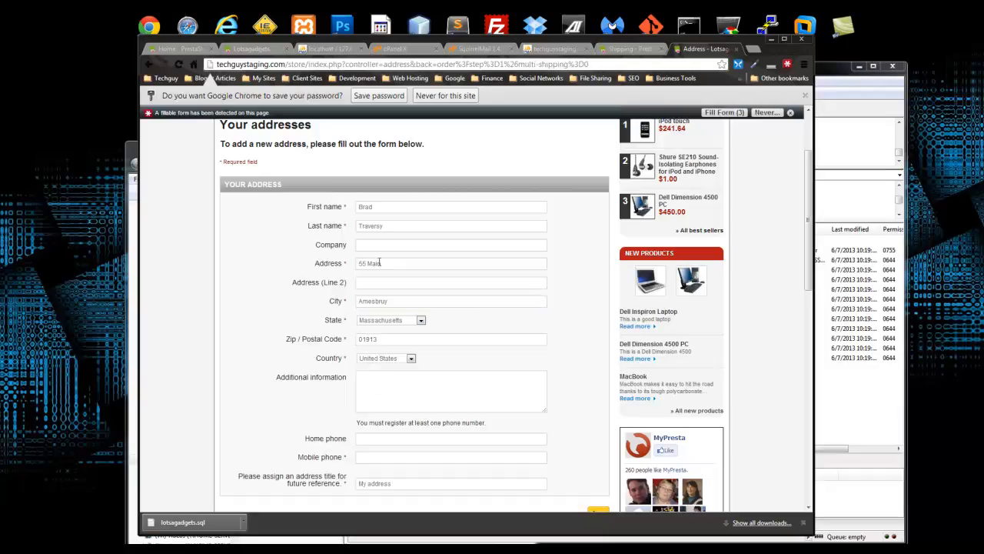
pyautogui.scroll(-1, 392, 371)
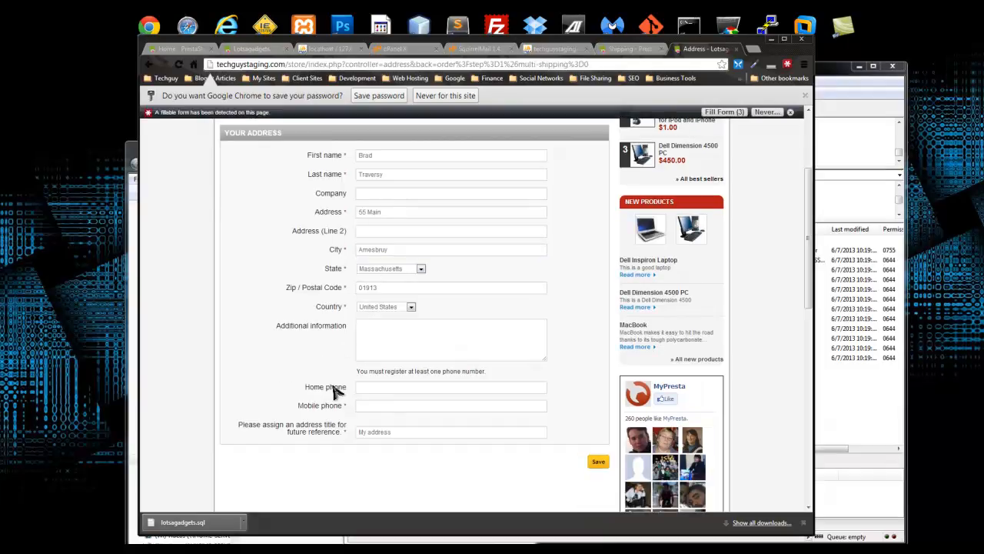
pyautogui.click(362, 405)
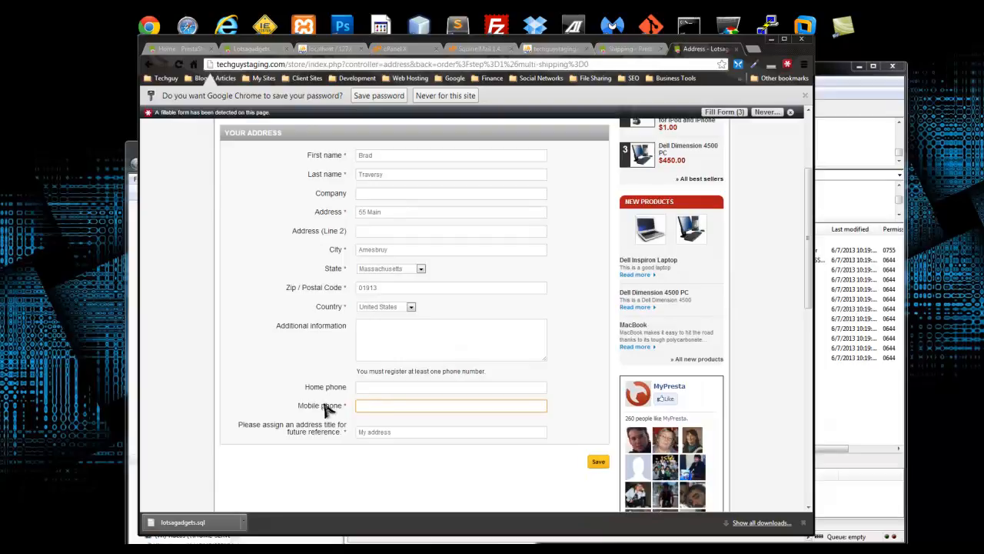
pyautogui.write('555-555-5555')
pyautogui.click(337, 471)
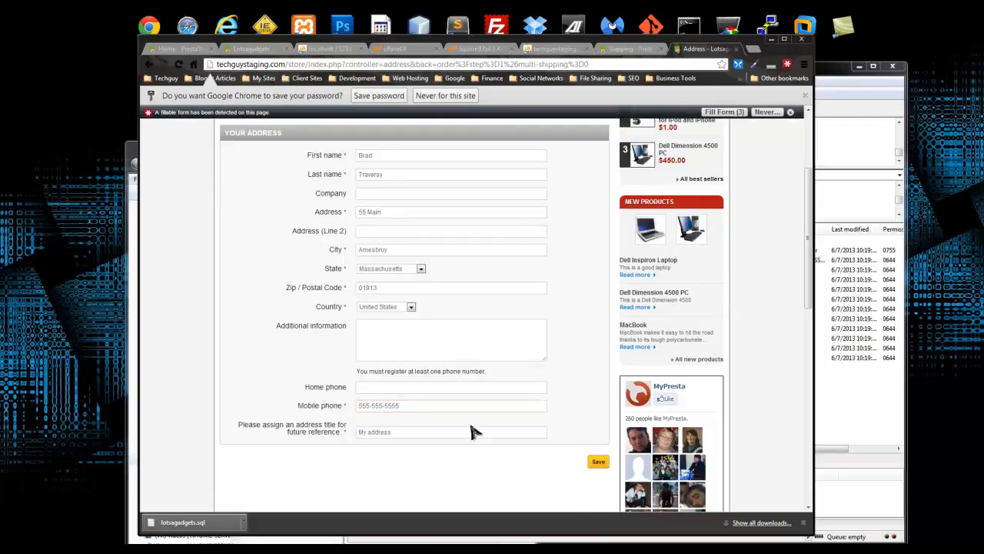
pyautogui.click(598, 465)
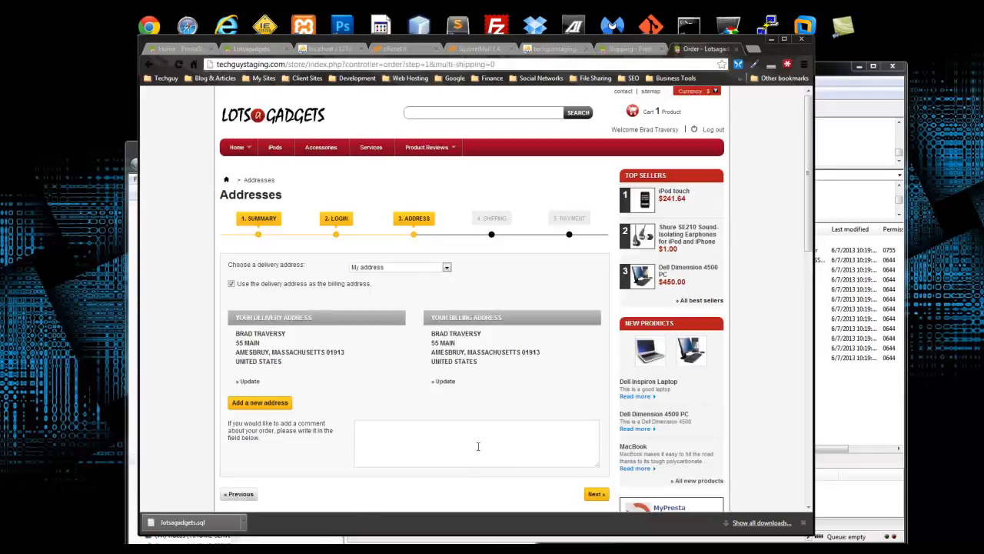
# - Use the delivery address for billing as well and continue to the shipping step
pyautogui.scroll(-1, 331, 380)
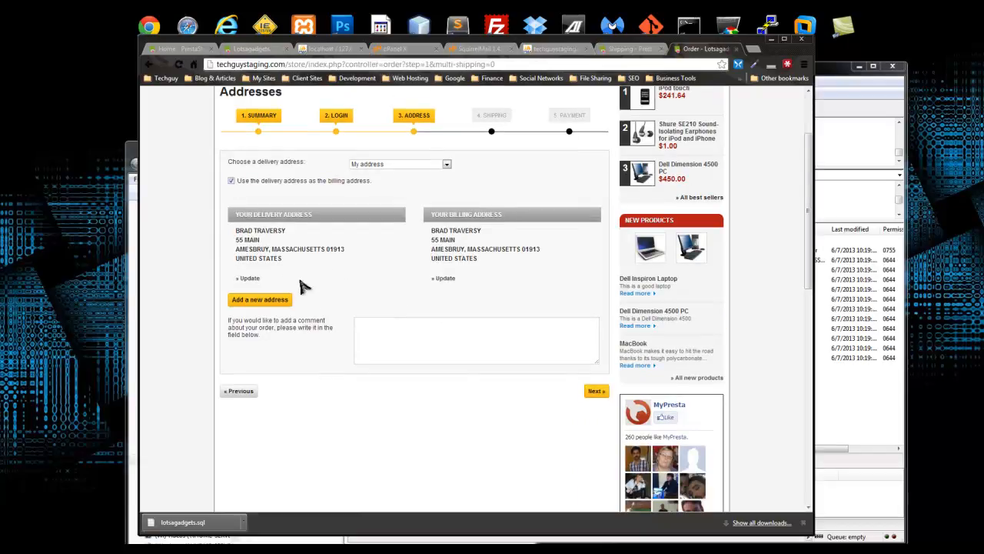
pyautogui.click(232, 181)
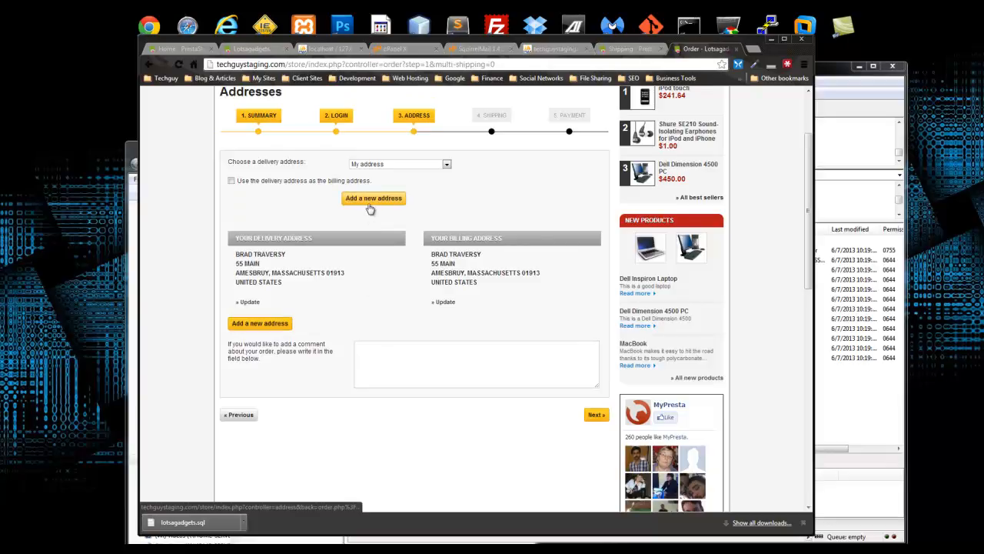
pyautogui.click(232, 181)
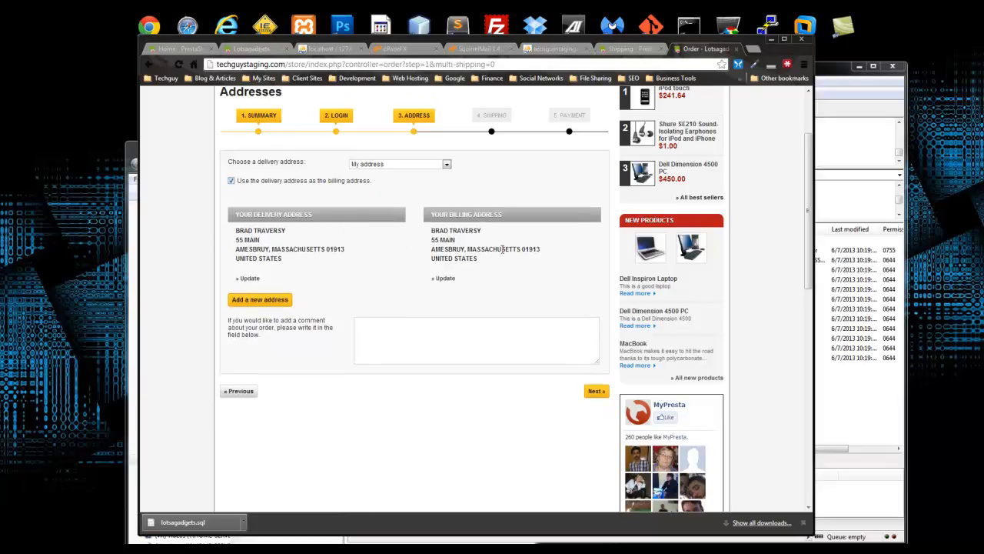
pyautogui.click(403, 339)
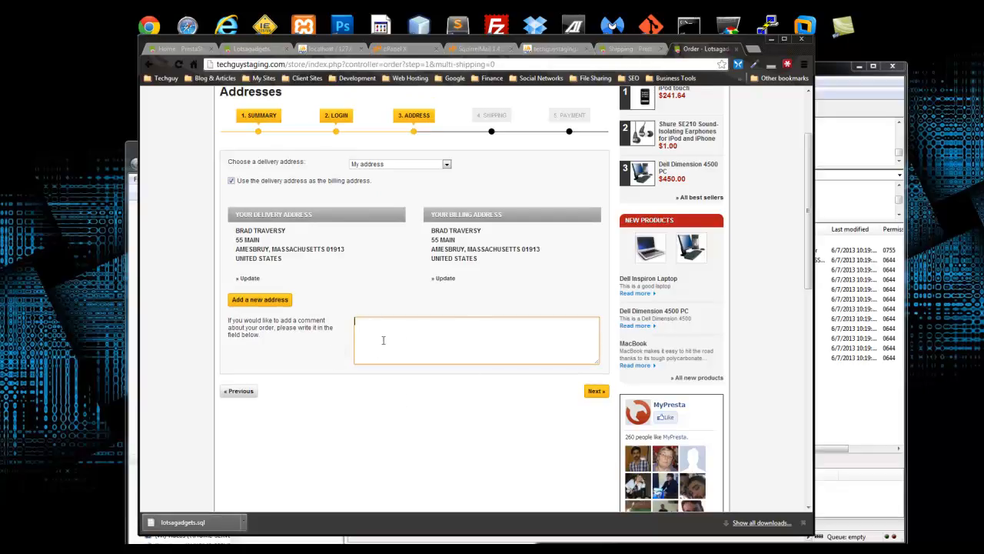
pyautogui.click(595, 391)
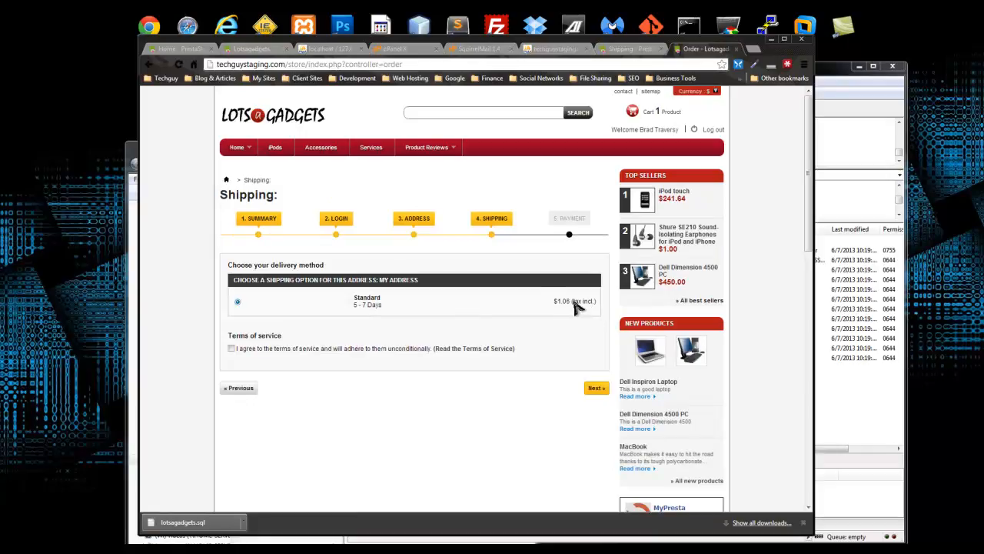
# - Accept the terms of service, continue to payment, and choose to pay with PayPal
pyautogui.click(231, 348)
pyautogui.click(596, 388)
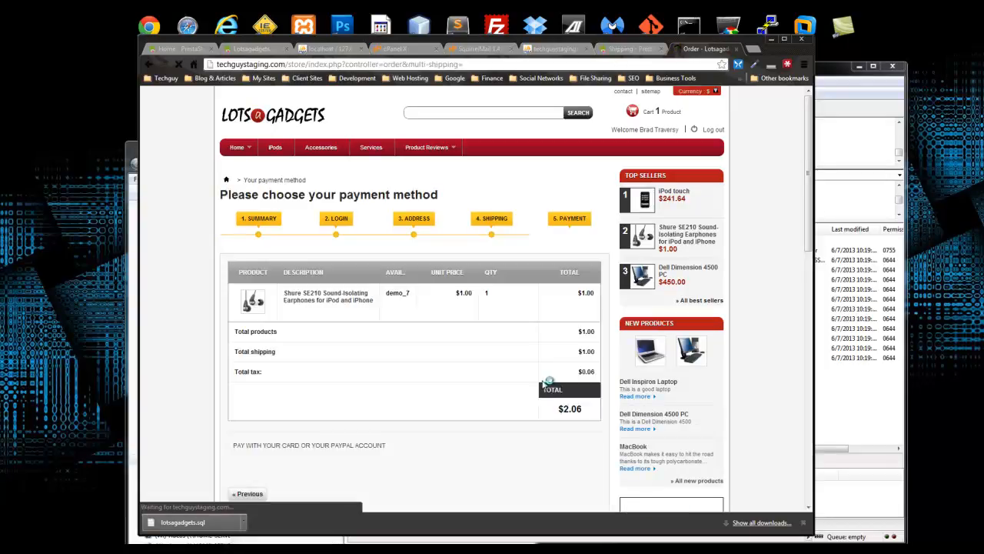
pyautogui.scroll(-1, 376, 385)
pyautogui.scroll(-2, 377, 385)
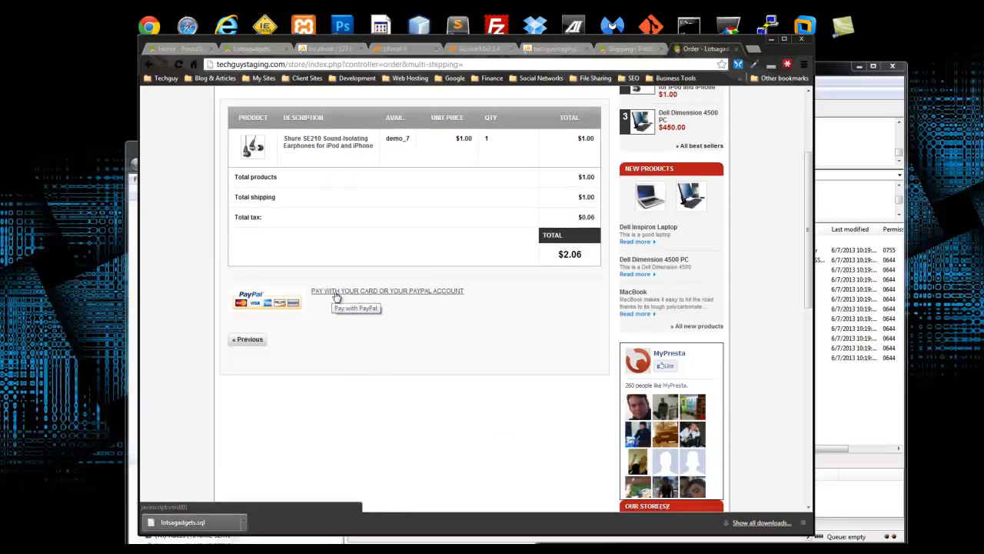
pyautogui.click(451, 295)
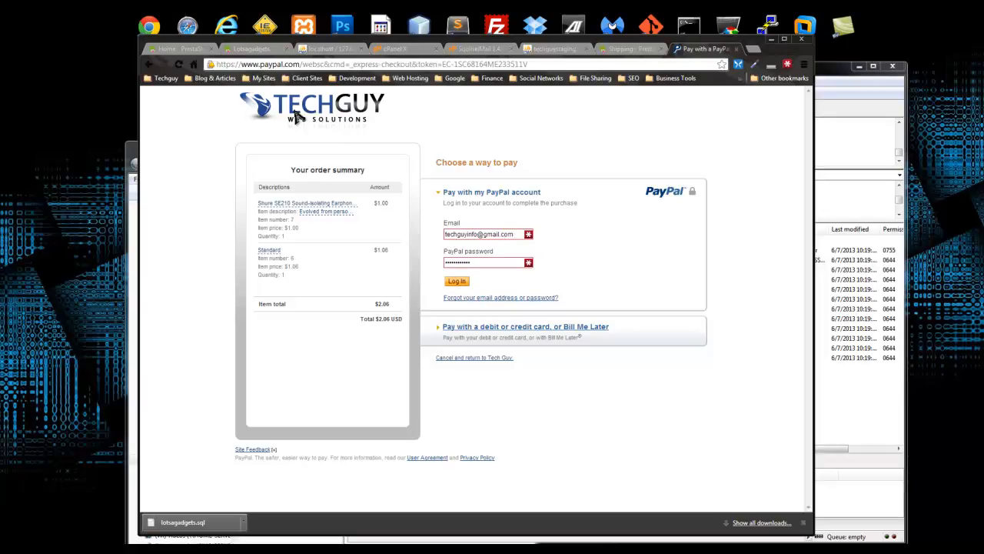
# - Expand PayPal's debit or credit card form, review the prefilled billing details, then return to PrestaShop Shipping
pyautogui.click(515, 332)
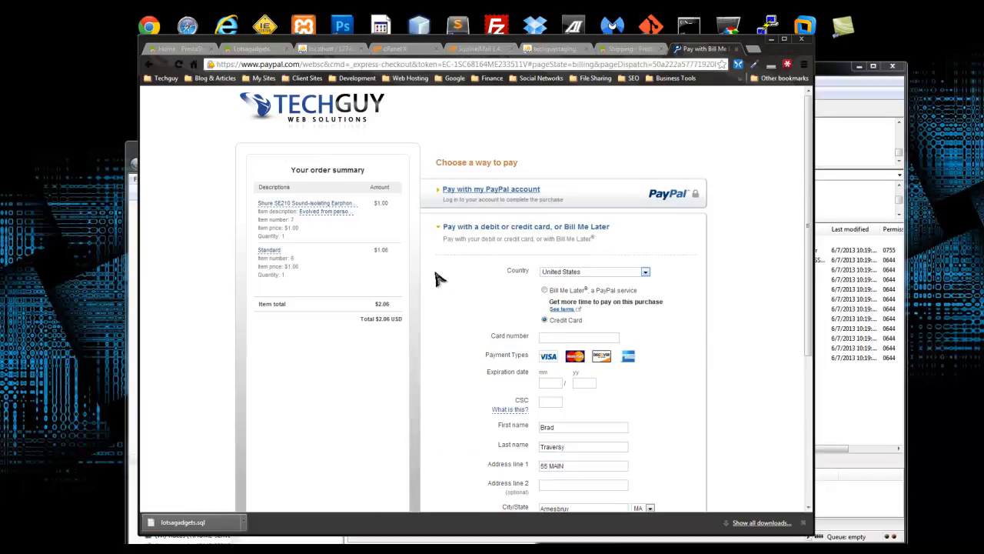
pyautogui.scroll(-2, 455, 258)
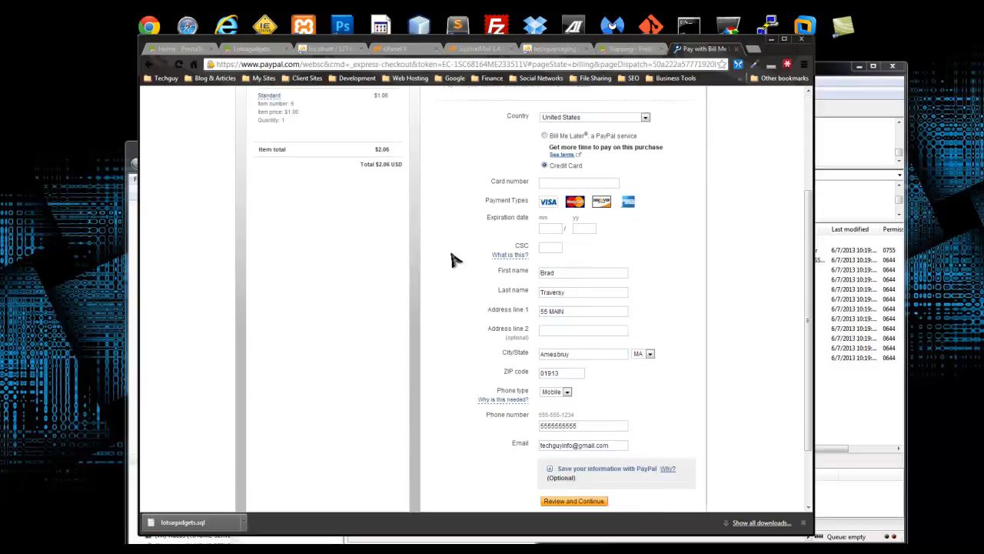
pyautogui.scroll(-2, 454, 259)
pyautogui.scroll(6, 449, 258)
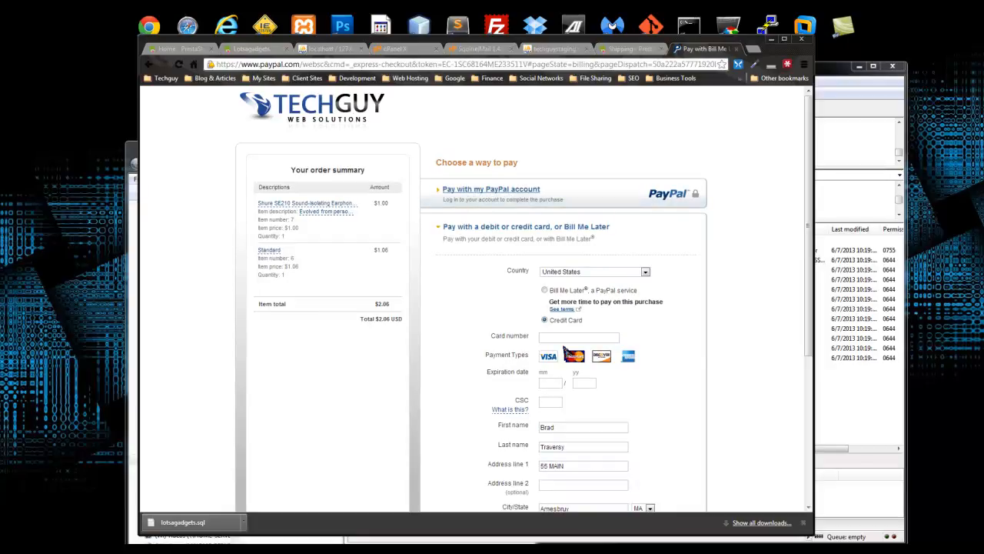
pyautogui.scroll(-3, 534, 350)
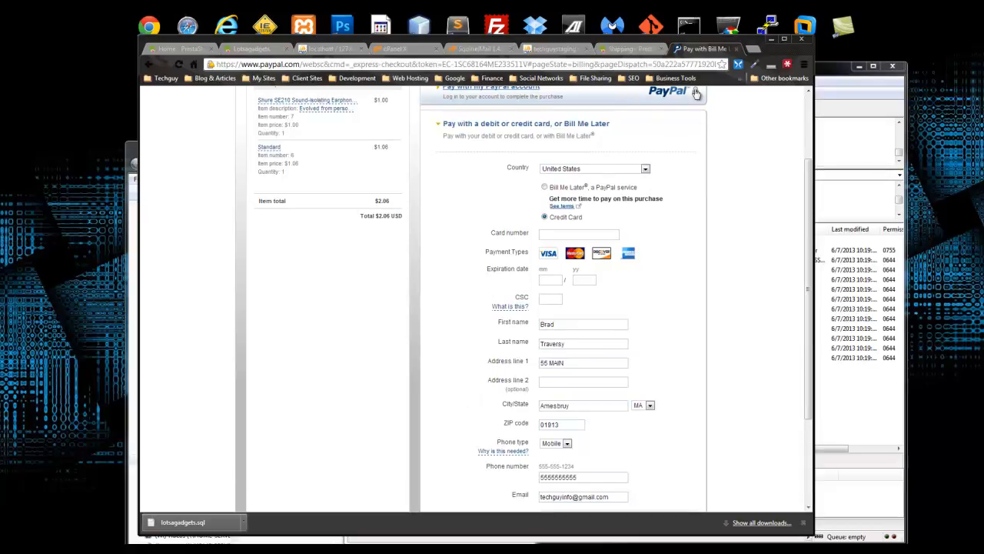
pyautogui.click(623, 49)
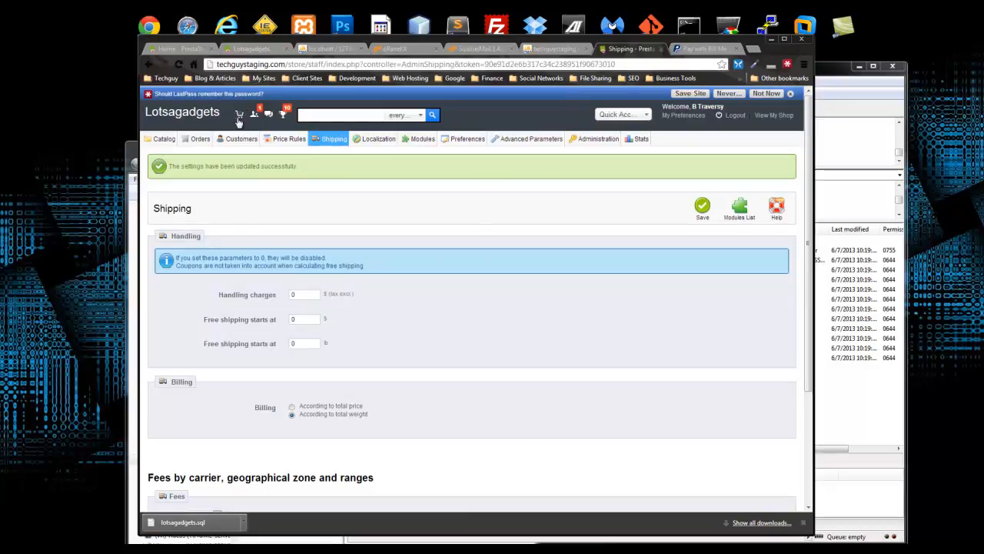
# - Return to the PayPal checkout and open the PayPal account login with the e-mail prefilled
pyautogui.click(704, 49)
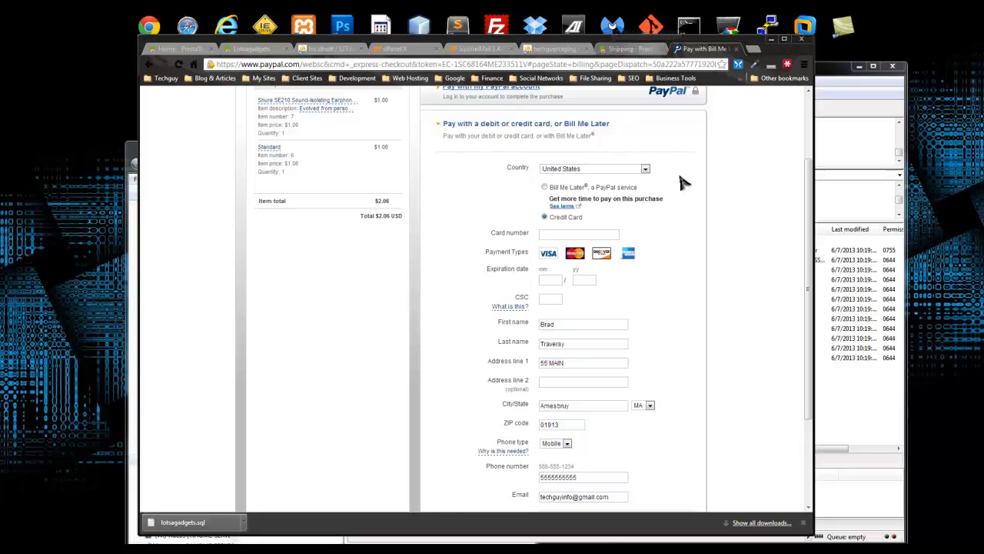
pyautogui.scroll(2, 669, 169)
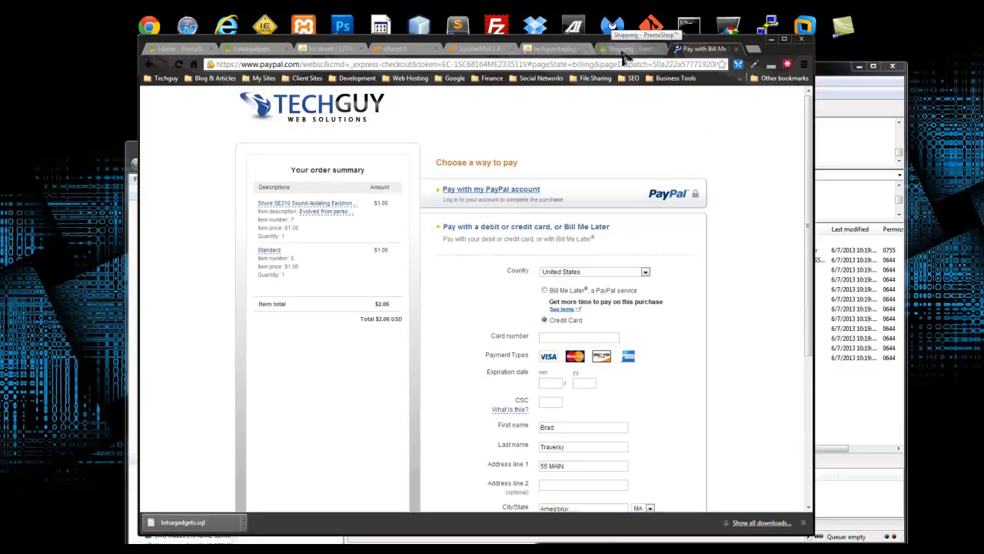
pyautogui.click(627, 48)
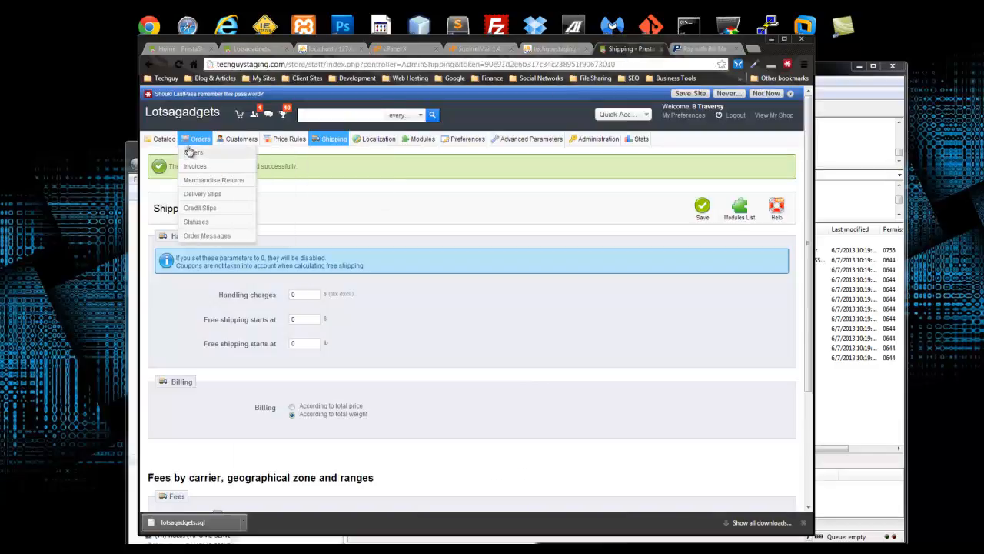
pyautogui.moveTo(640, 140)
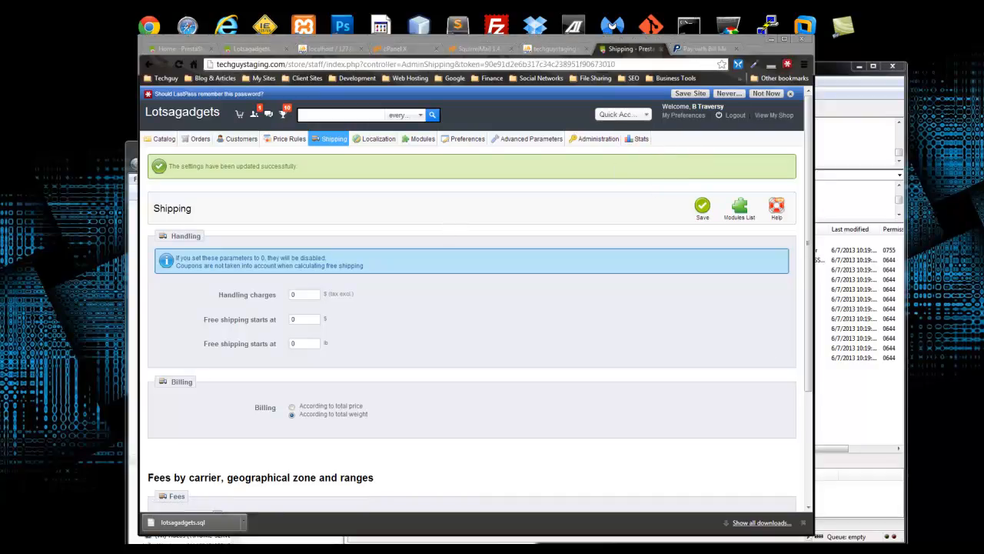
pyautogui.click(699, 48)
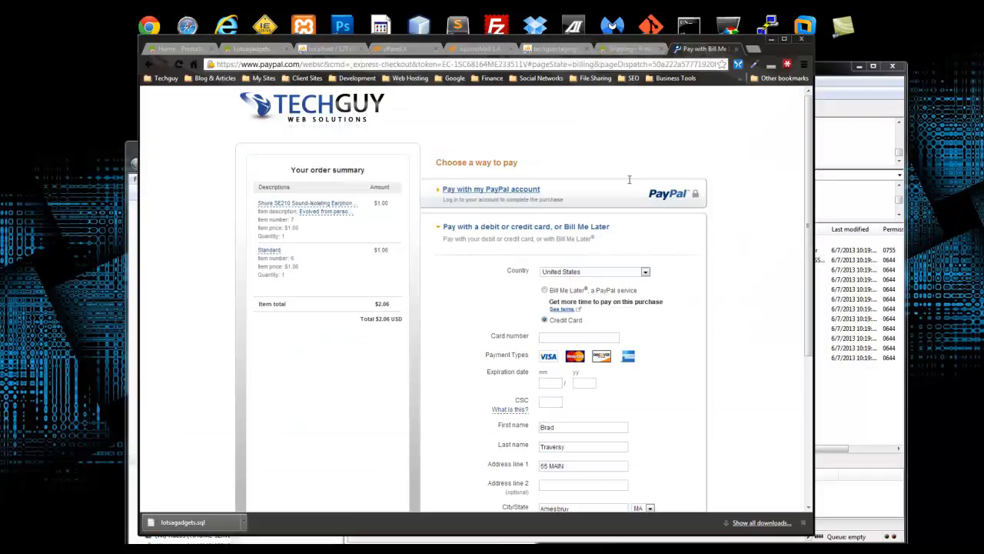
pyautogui.click(500, 204)
pyautogui.click(480, 264)
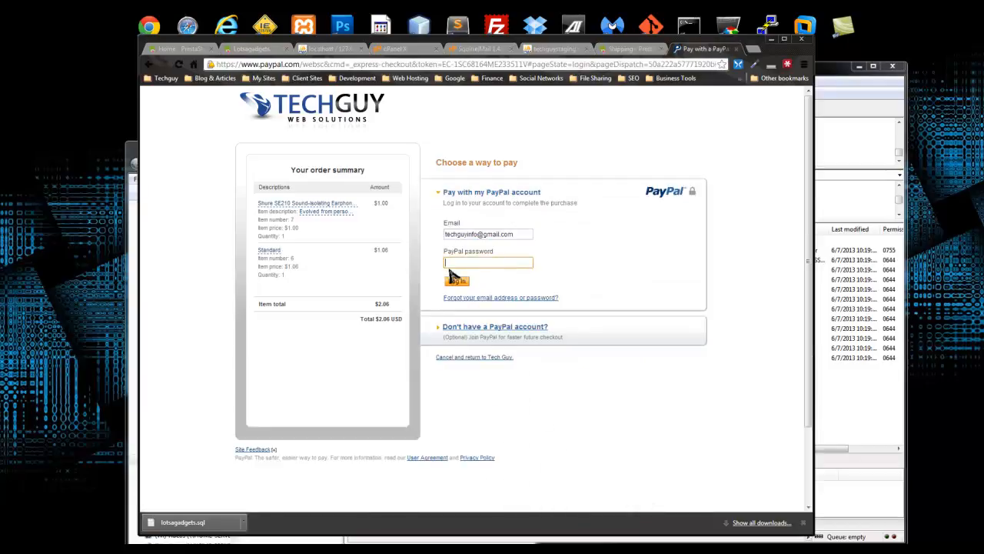
# - Autofill the saved paypal.com login from LastPass and log in
pyautogui.click(787, 64)
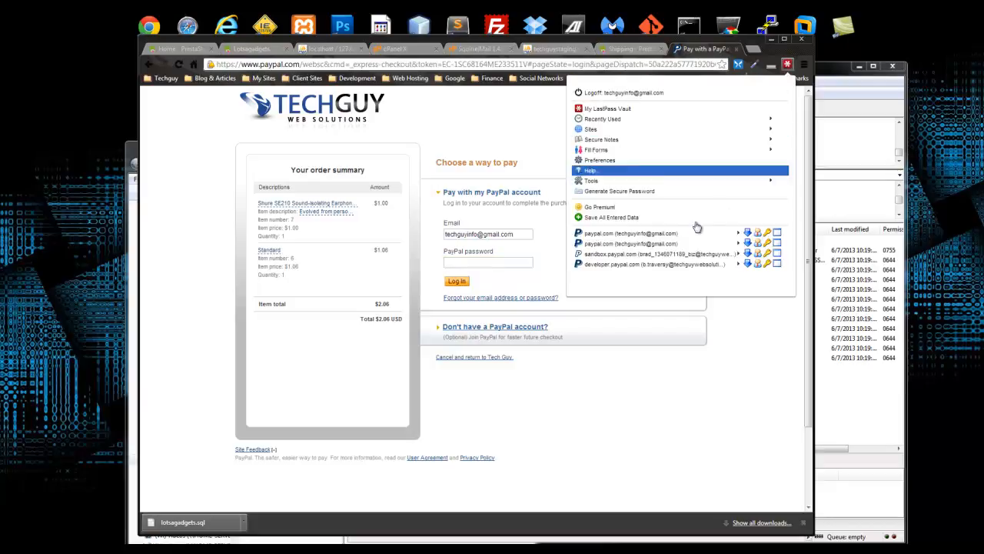
pyautogui.click(669, 238)
pyautogui.click(615, 114)
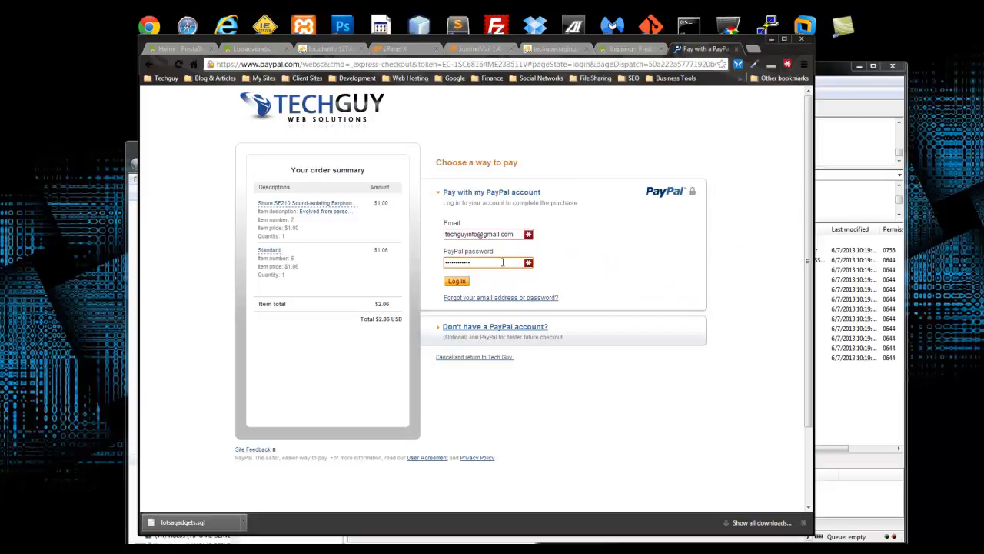
pyautogui.click(457, 282)
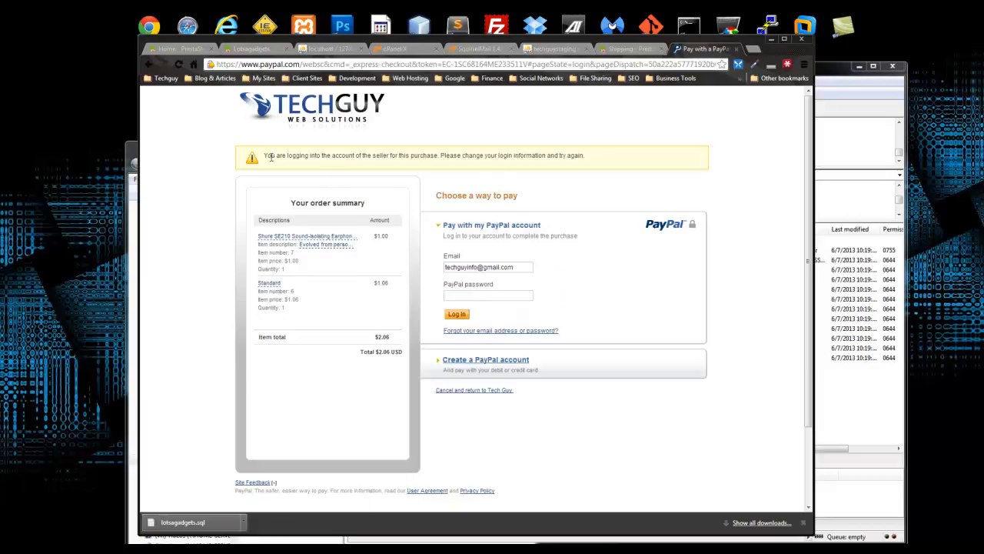
# - Read the seller's-own-account warning, then bring the PrestaShop Shipping settings back up
pyautogui.moveTo(265, 156); pyautogui.dragTo(366, 157)
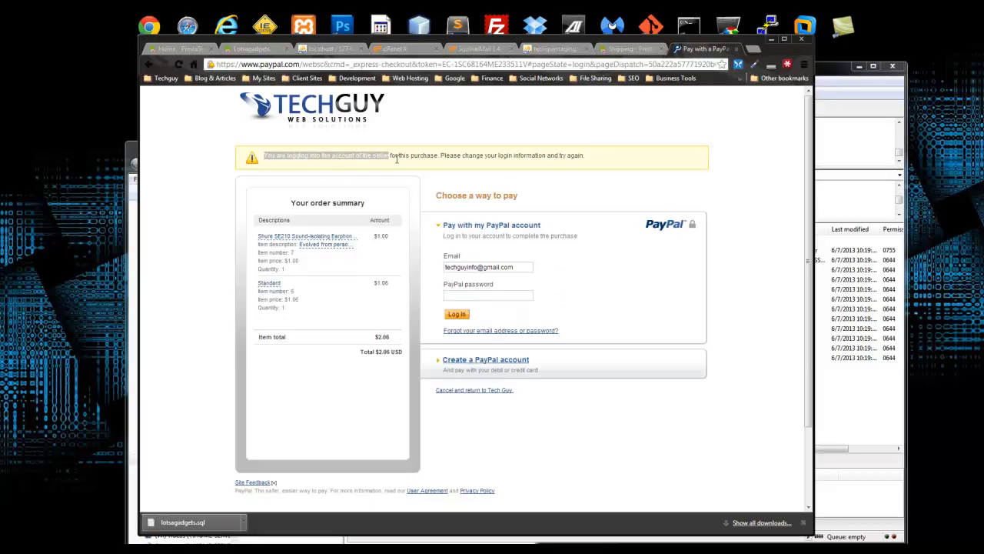
pyautogui.moveTo(465, 155); pyautogui.dragTo(576, 155)
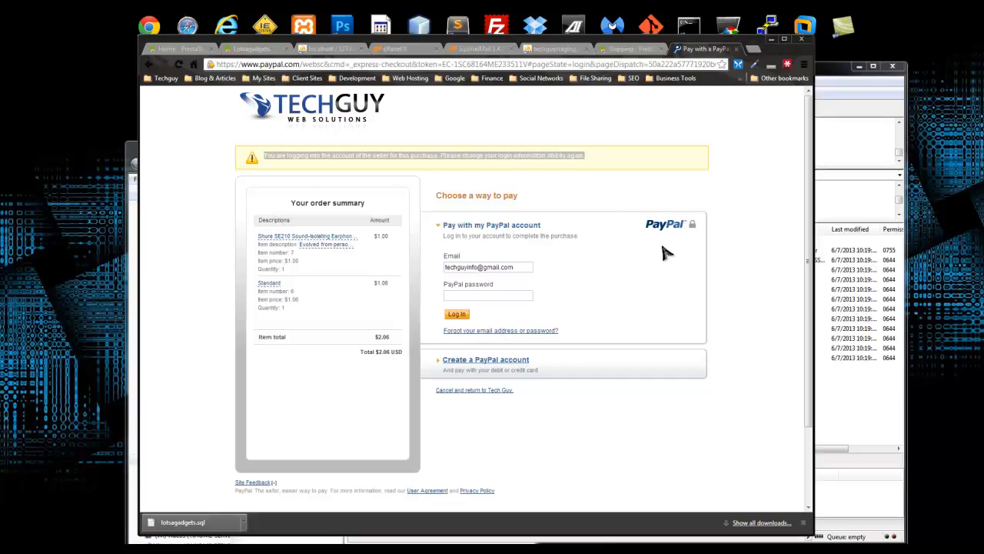
pyautogui.click(752, 212)
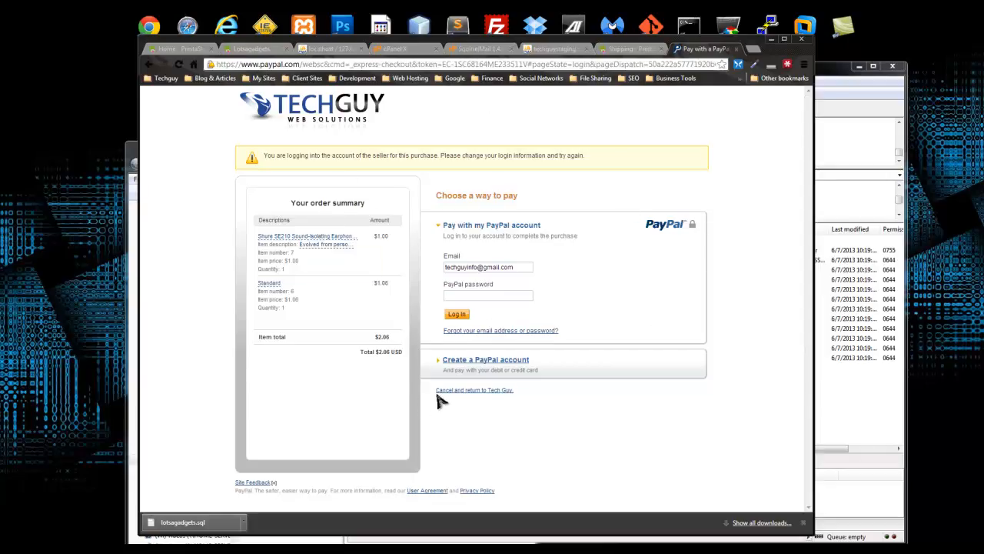
pyautogui.click(646, 49)
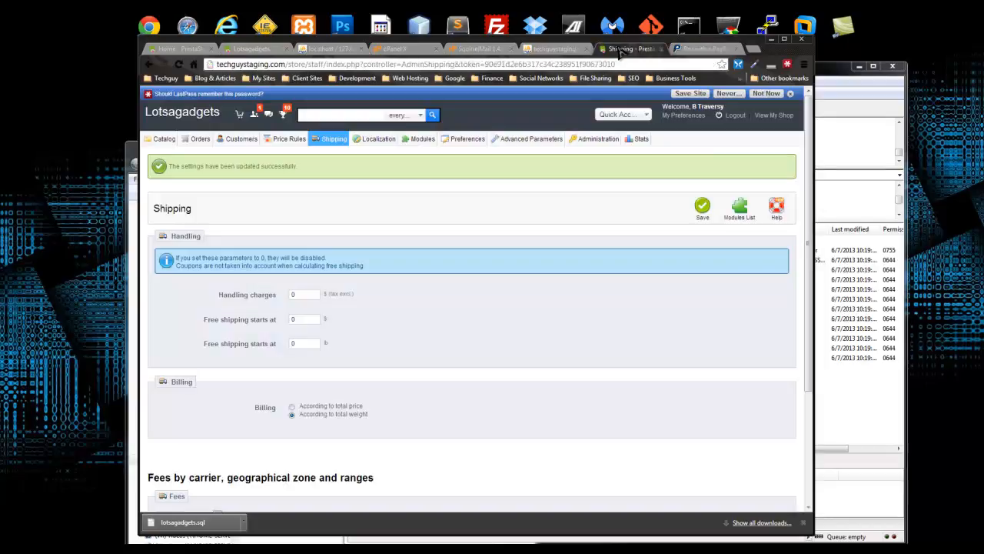